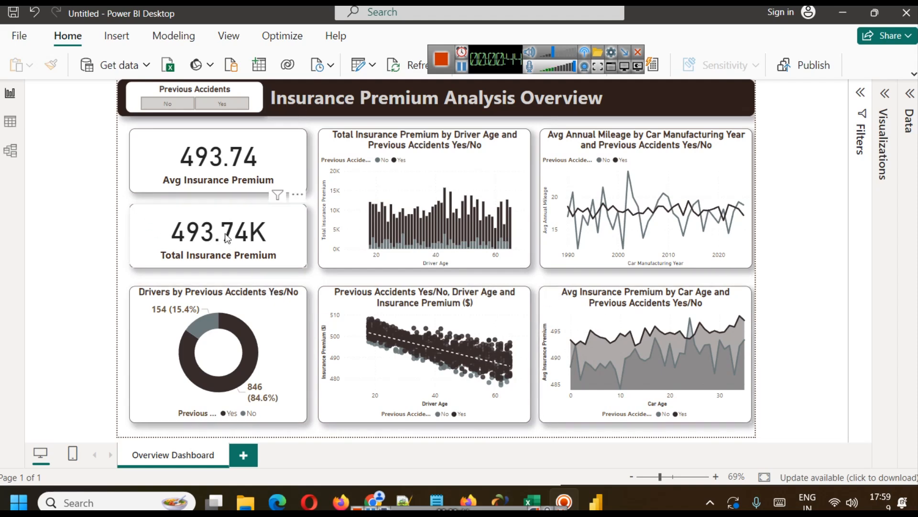
Filter the dashboard with the Previous Accidents slicer, switching between No and Yes to compare the visuals.
left_click(176, 105)
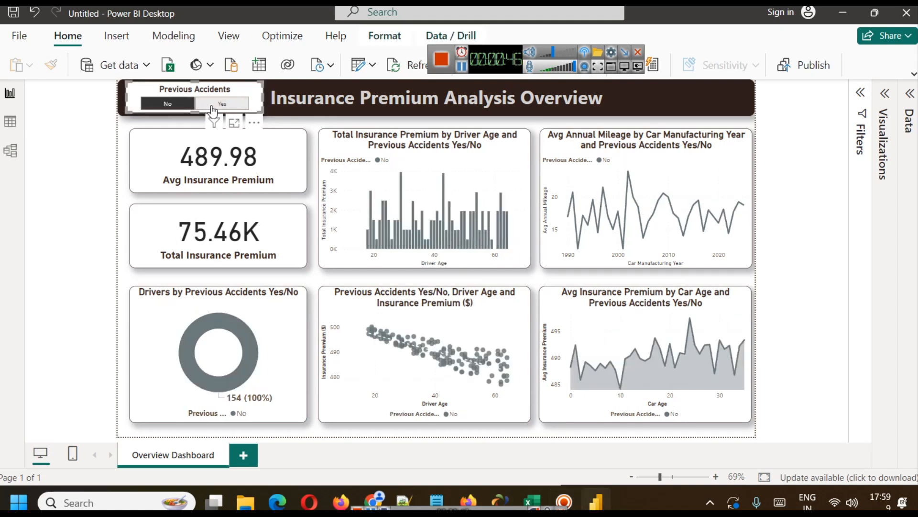
left_click(211, 107)
left_click(187, 106)
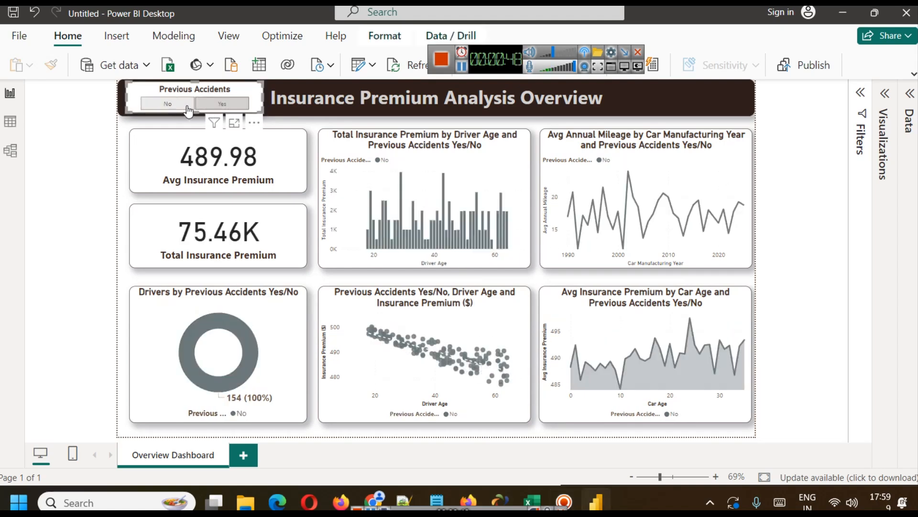
left_click(187, 106)
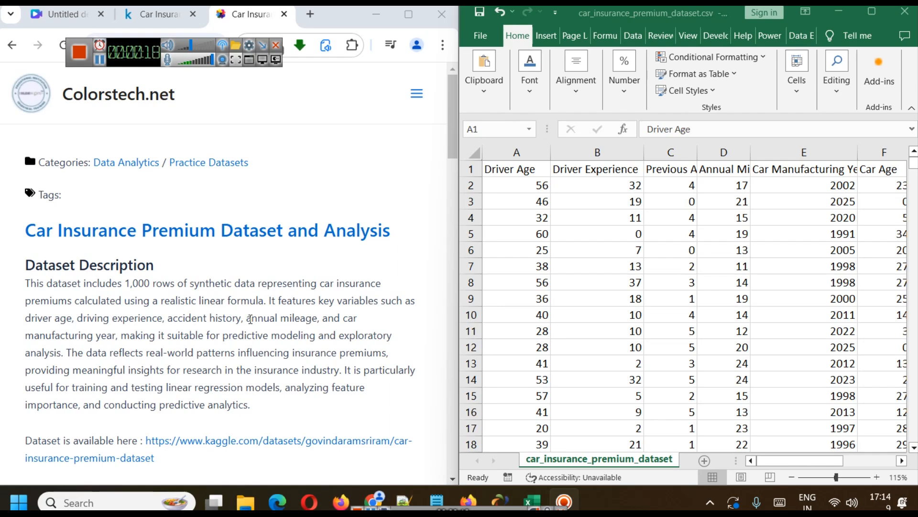
Examine the insurance dataset's columns in Excel, including Previous Accidents, Annual Mileage and Car Manufacturing Year, through to the last column.
left_click(598, 154)
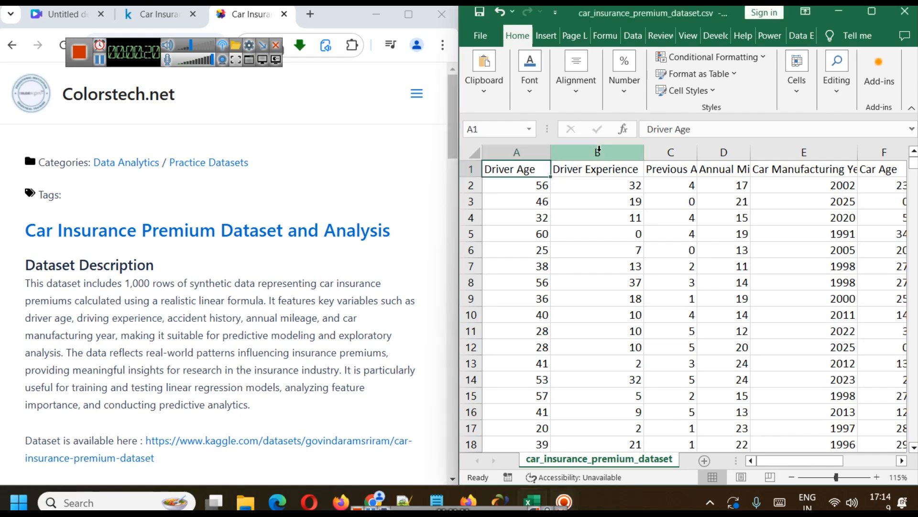
left_click(691, 153)
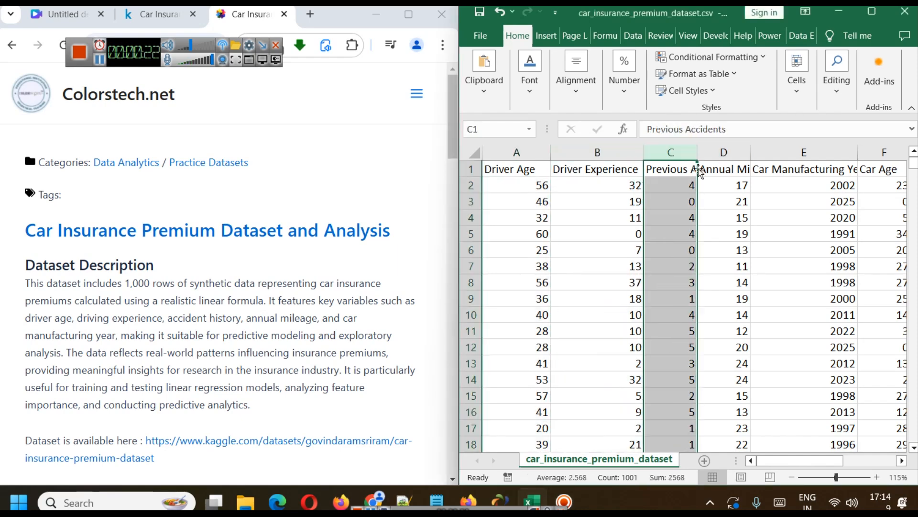
left_click(738, 152)
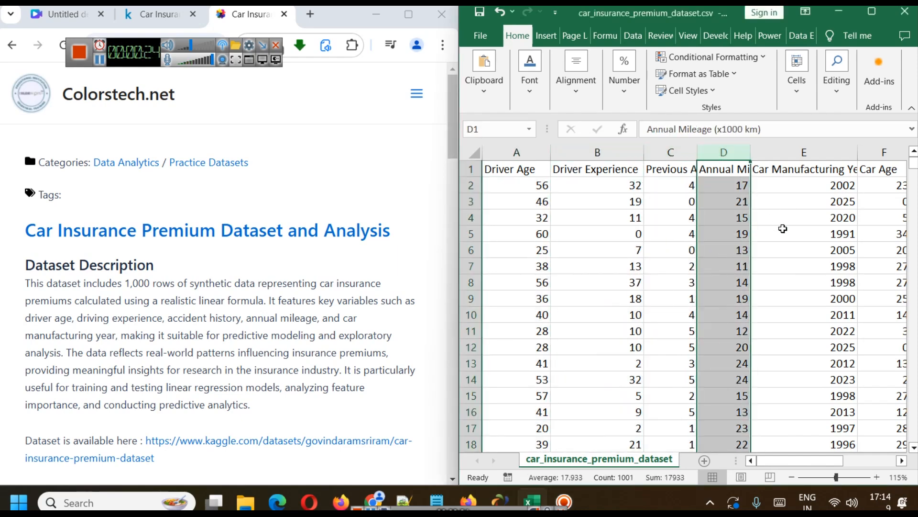
left_click(791, 152)
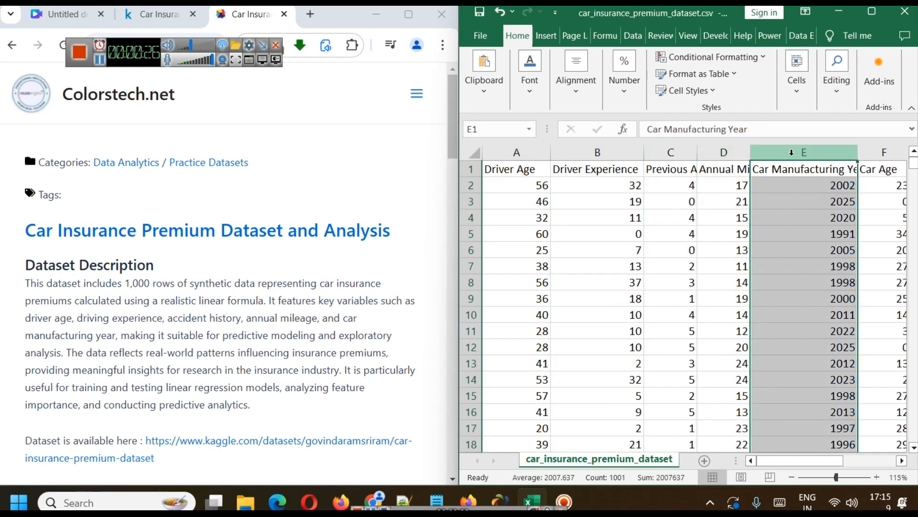
left_click_drag(841, 461, 895, 454)
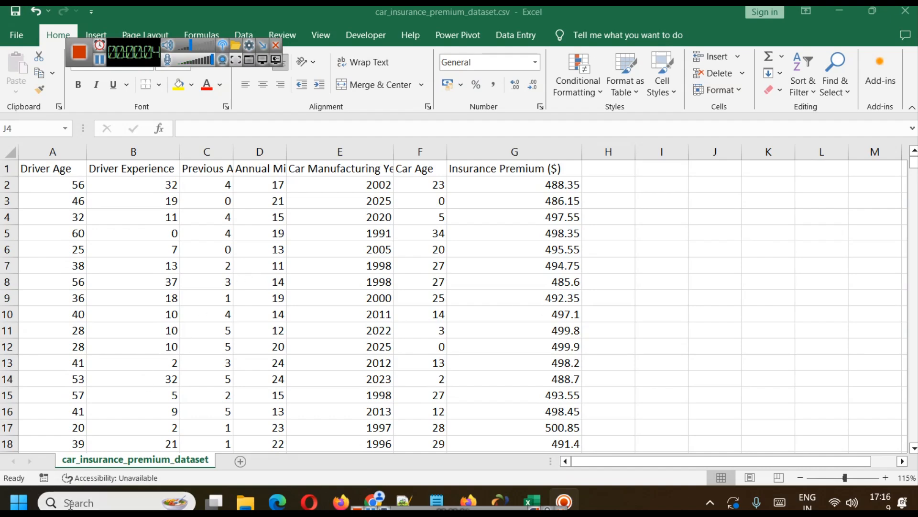
Find and launch Power BI Desktop.
left_click(95, 502)
type("power")
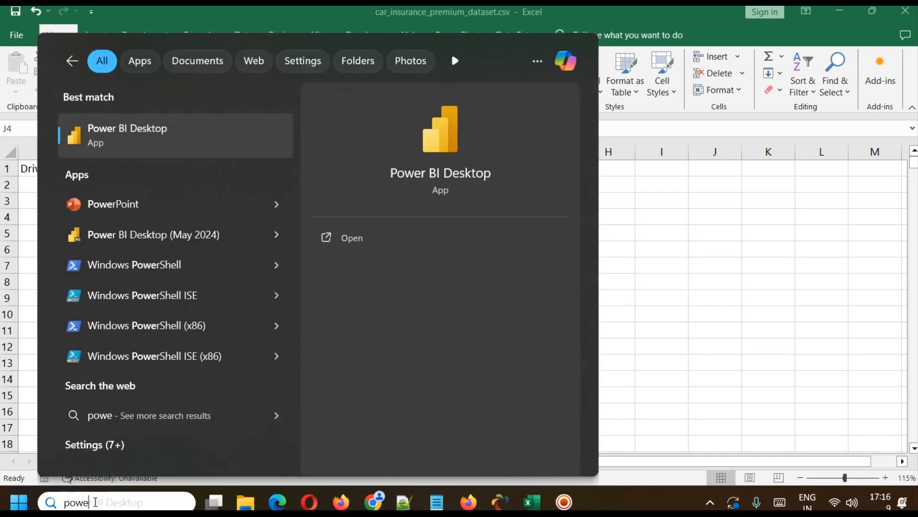
left_click(336, 245)
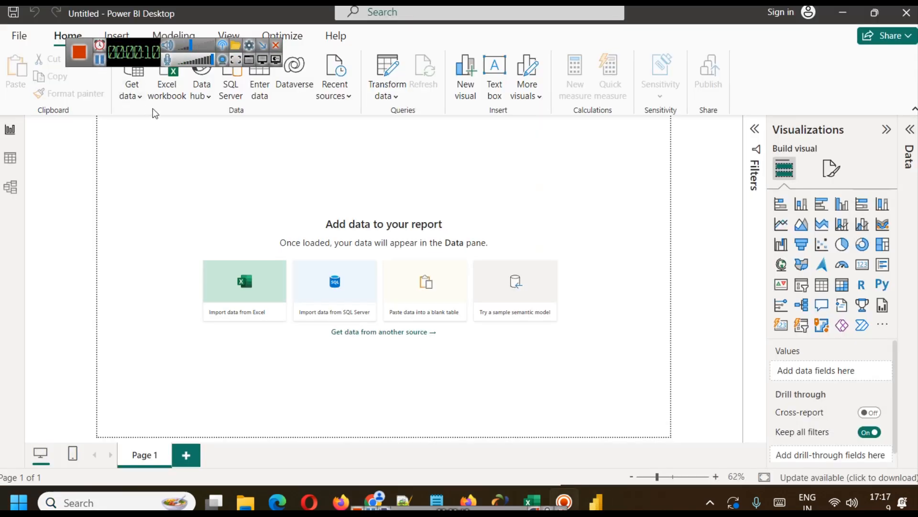
Import car_insurance_premium_dataset.csv as a Text/CSV source and load it into the report.
left_click(140, 100)
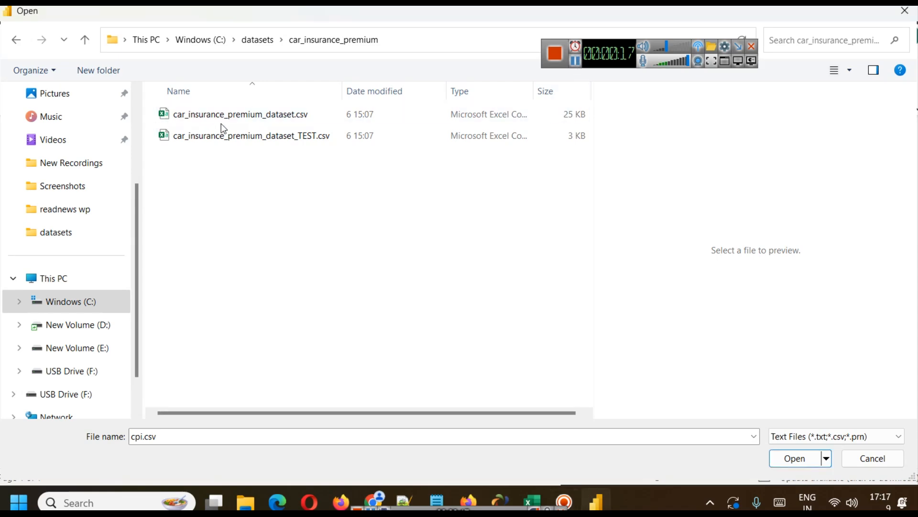
left_click(223, 121)
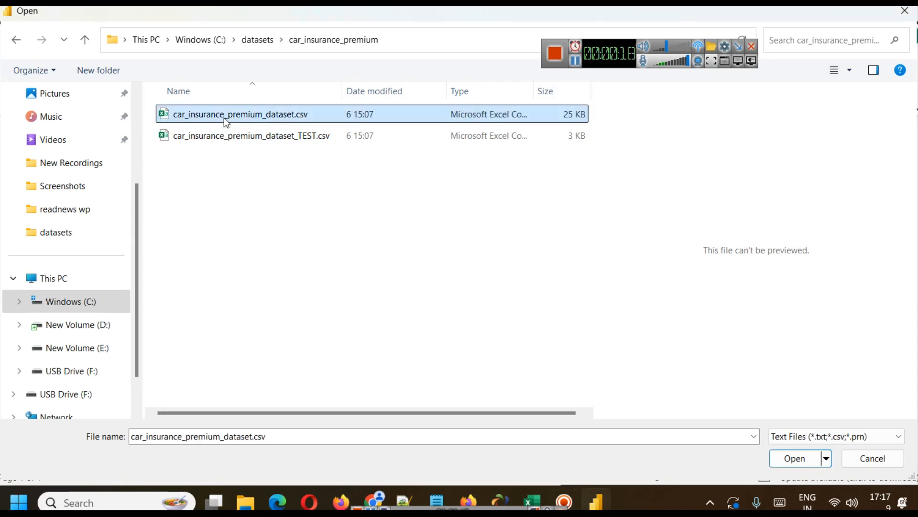
left_click(795, 459)
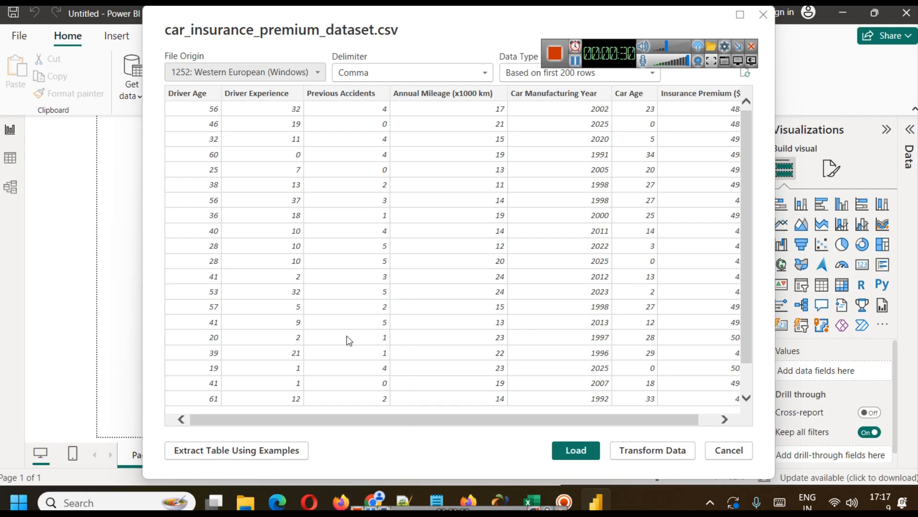
left_click_drag(377, 419, 238, 411)
left_click(574, 450)
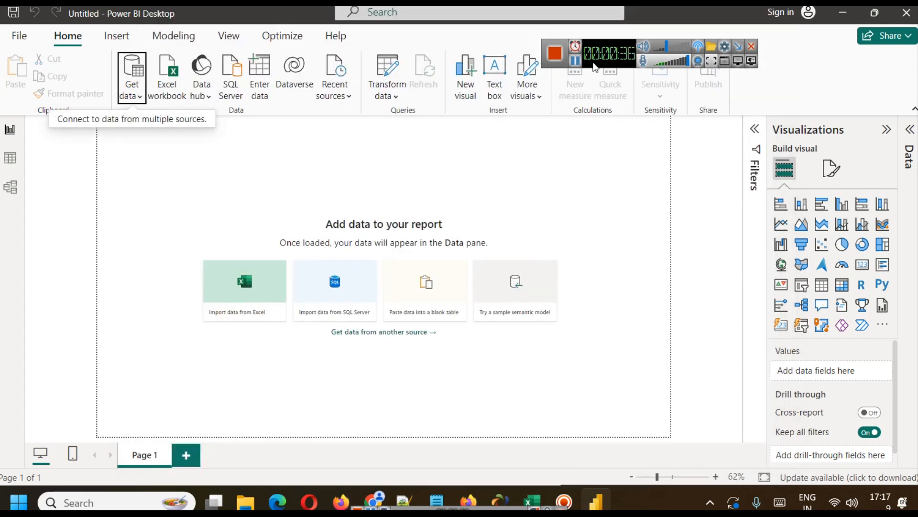
left_click_drag(593, 63, 526, 37)
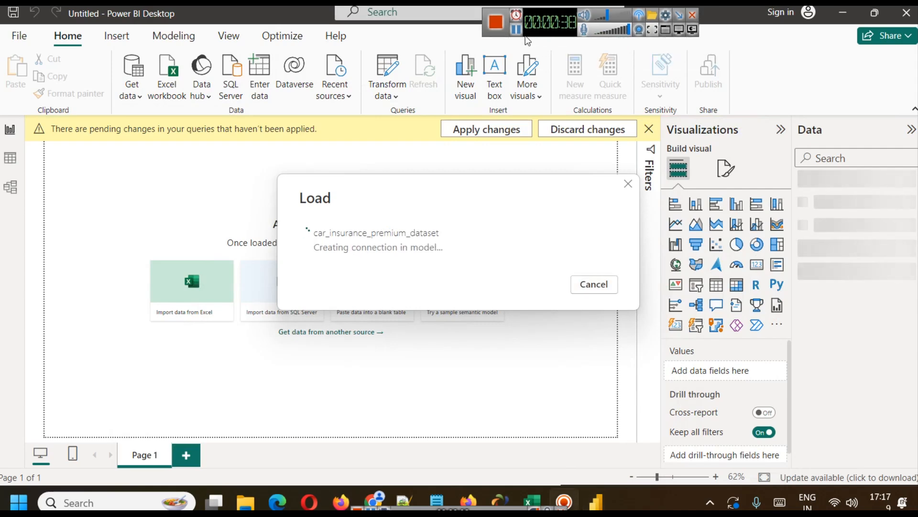
Add a text box at the top of the report page and resize it into a low, wide banner.
left_click(495, 93)
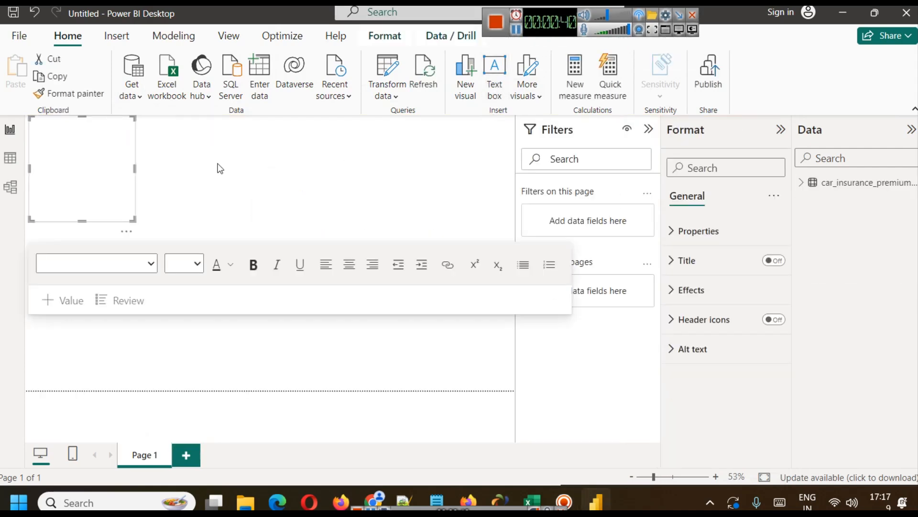
left_click_drag(80, 221, 76, 142)
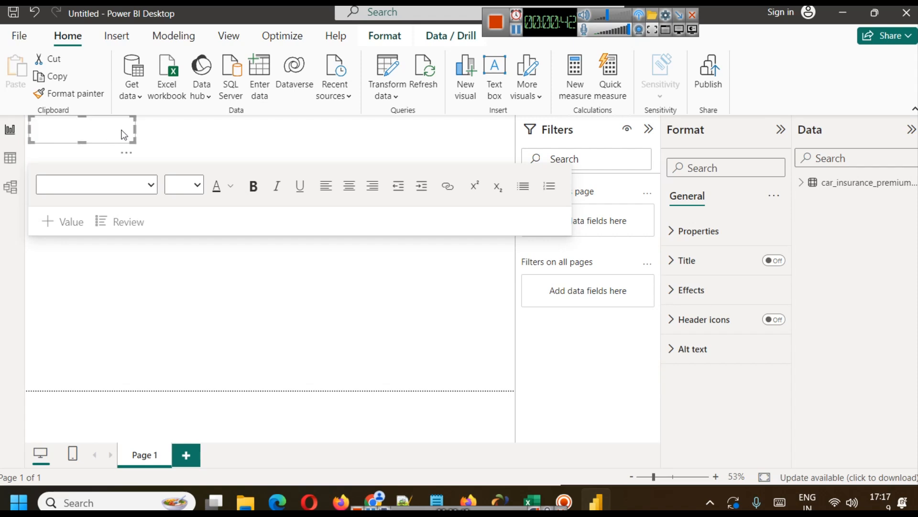
left_click_drag(137, 133, 140, 133)
left_click_drag(141, 131, 324, 134)
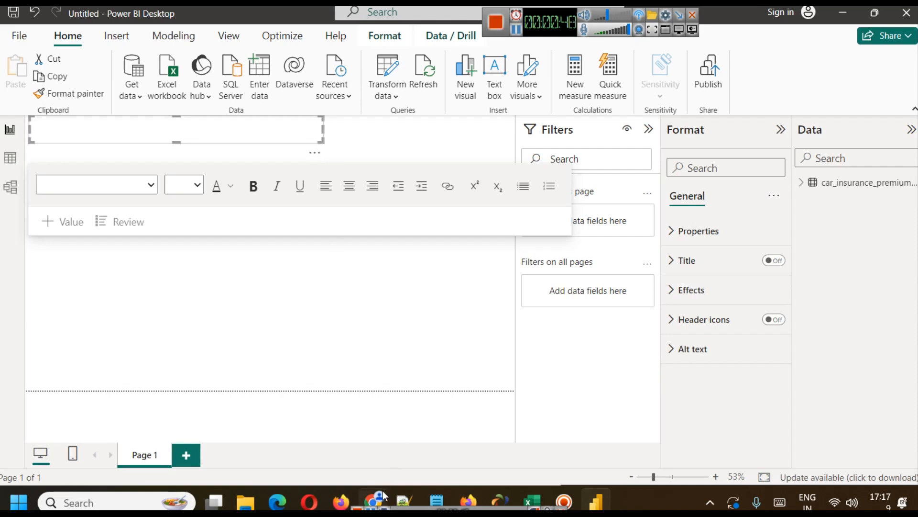
Copy the heading "Car Insurance Premium Dataset and Analysis" from the web page in Chrome and paste it into the report's text box.
mouse_move(383, 490)
left_click(369, 426)
left_click_drag(322, 156, 771, 152)
key("ctrl+c")
key("alt+Tab")
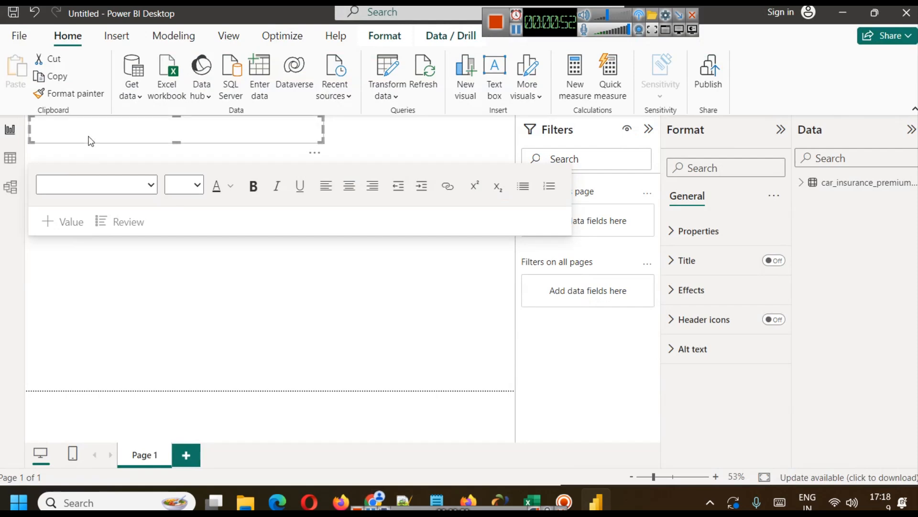
left_click(92, 133)
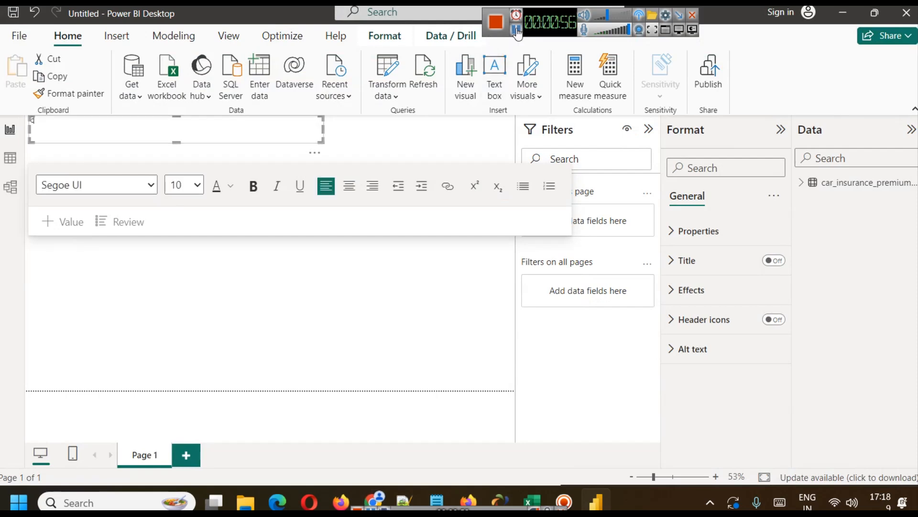
key("ctrl+v")
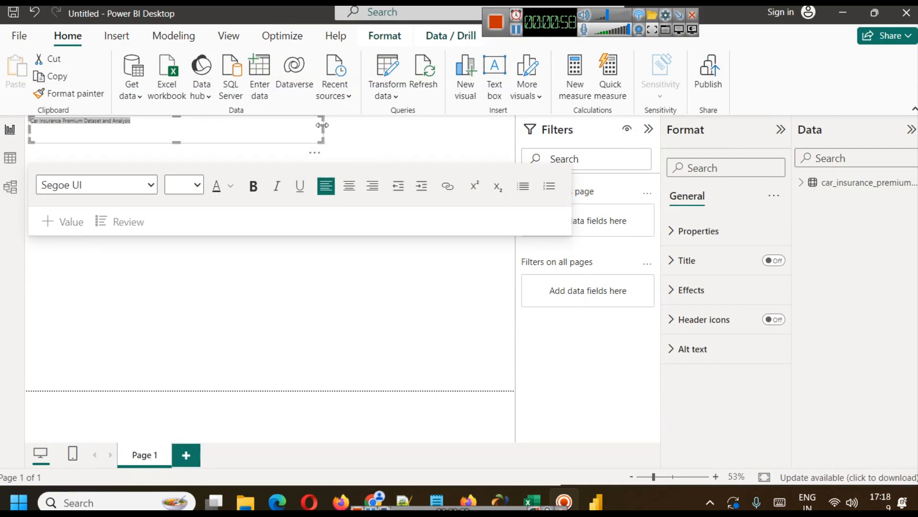
Widen the title text box to the full page width and center its text.
left_click_drag(323, 126, 514, 125)
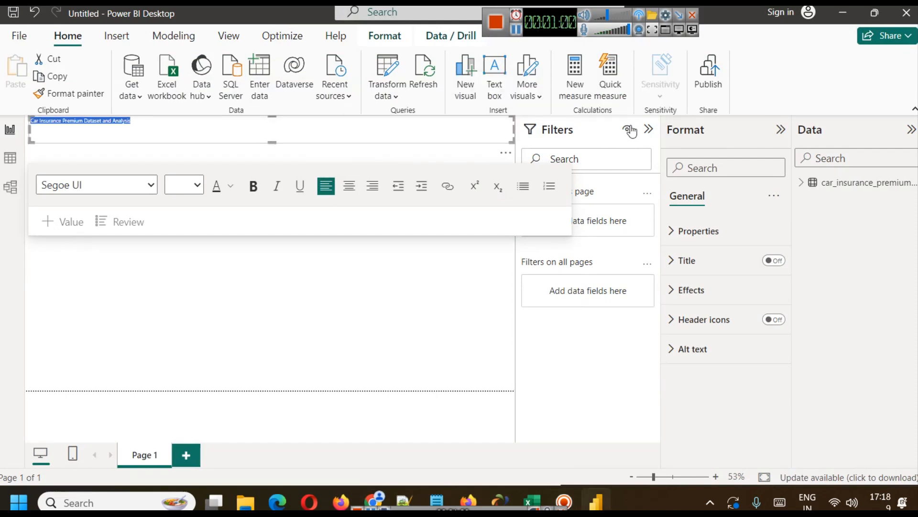
left_click(649, 129)
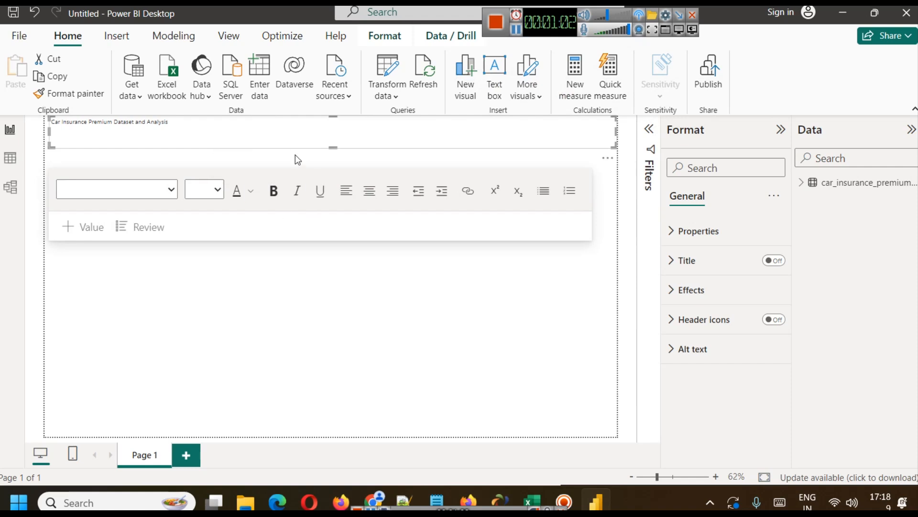
left_click(273, 128)
key("ctrl+a")
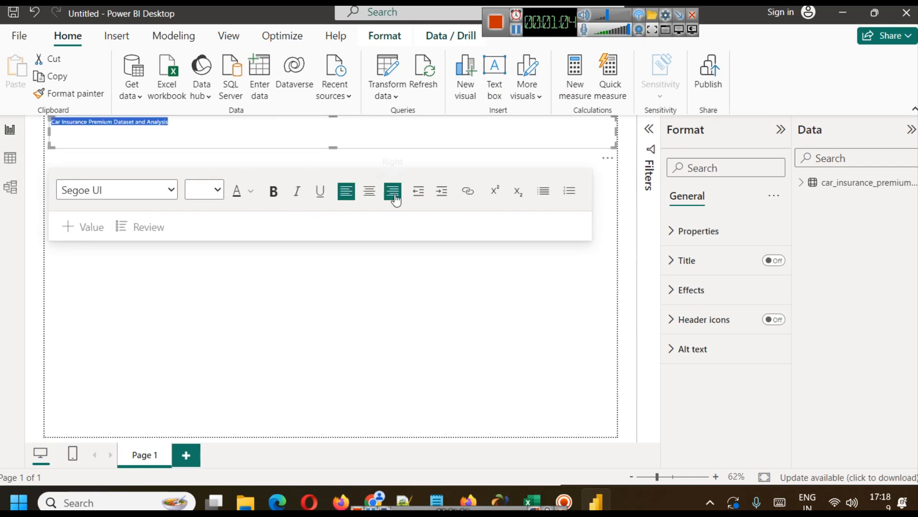
left_click(369, 198)
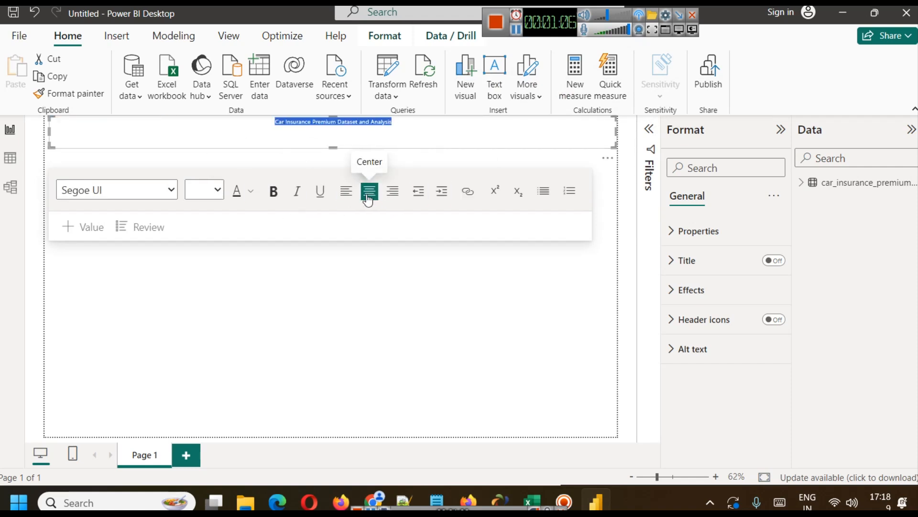
Try to set the title's font size to 28.
left_click(250, 191)
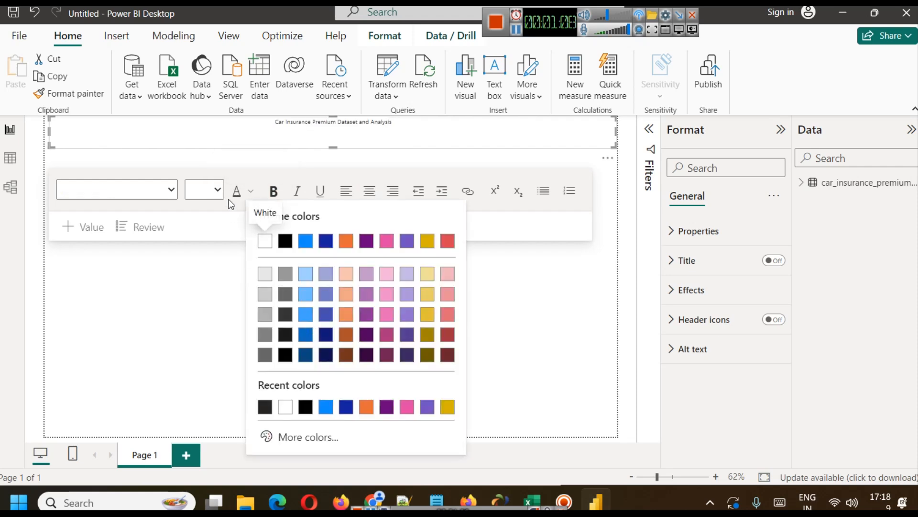
left_click(217, 190)
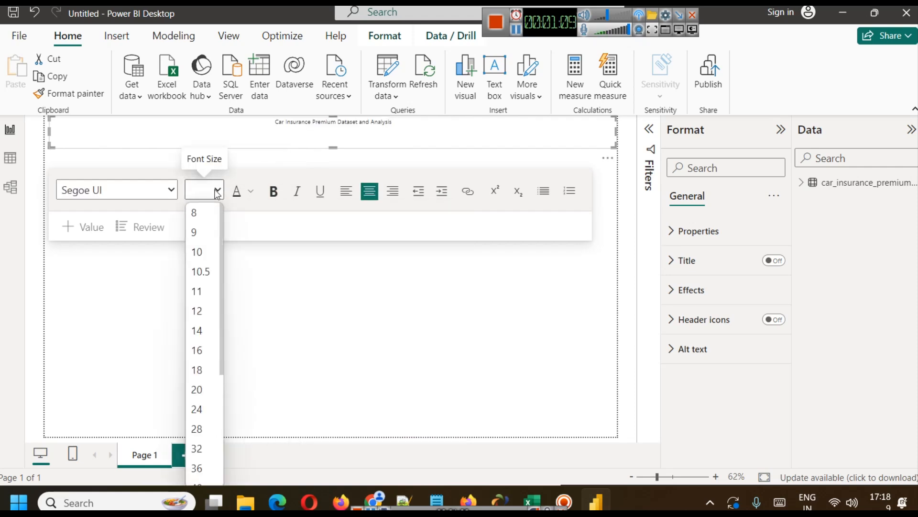
scroll(195, 351, "down", 1)
left_click(198, 353)
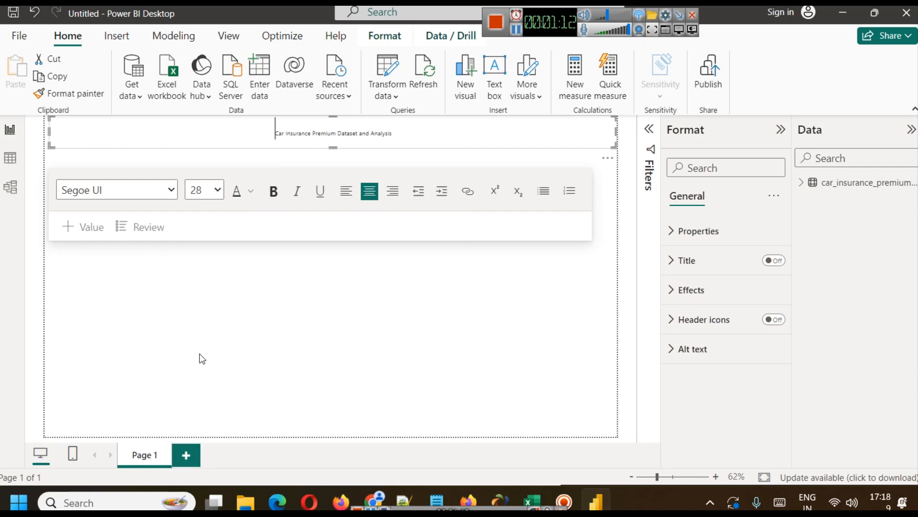
Format the whole title text in size 28 and bold.
triple_click(321, 130)
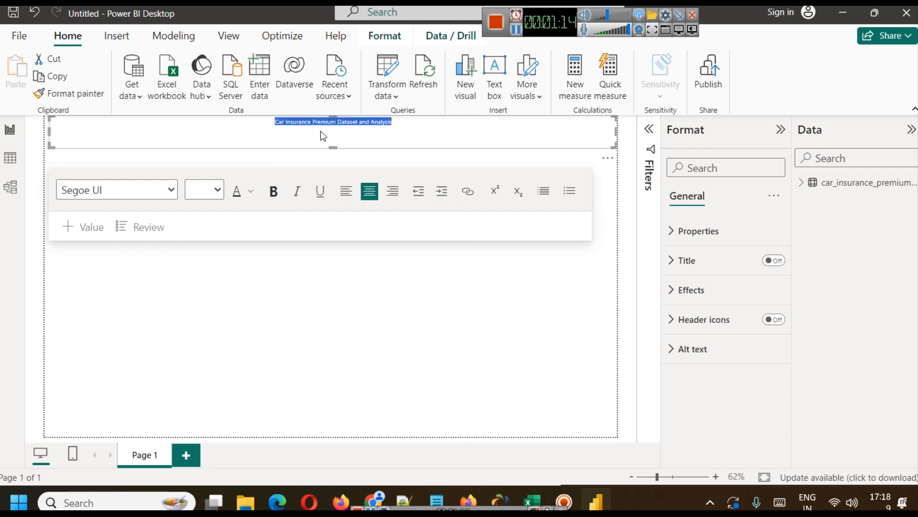
left_click(217, 190)
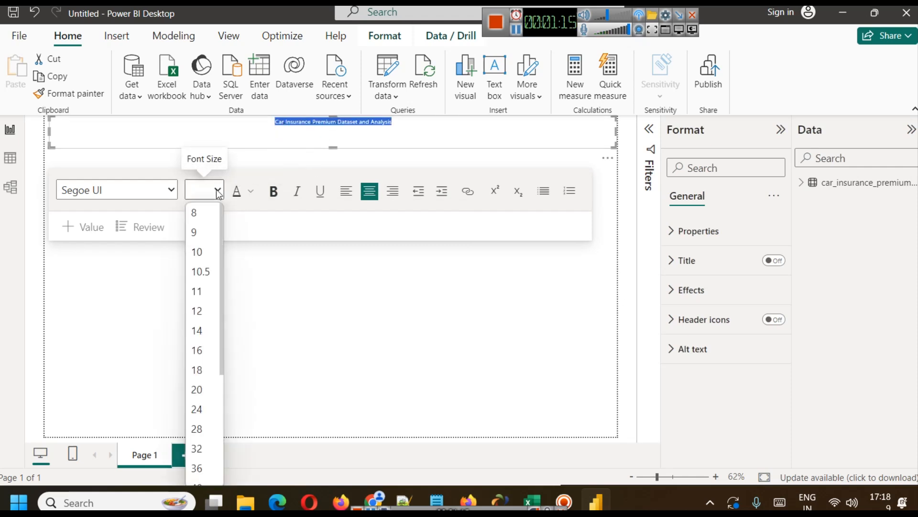
left_click(207, 430)
left_click(432, 137)
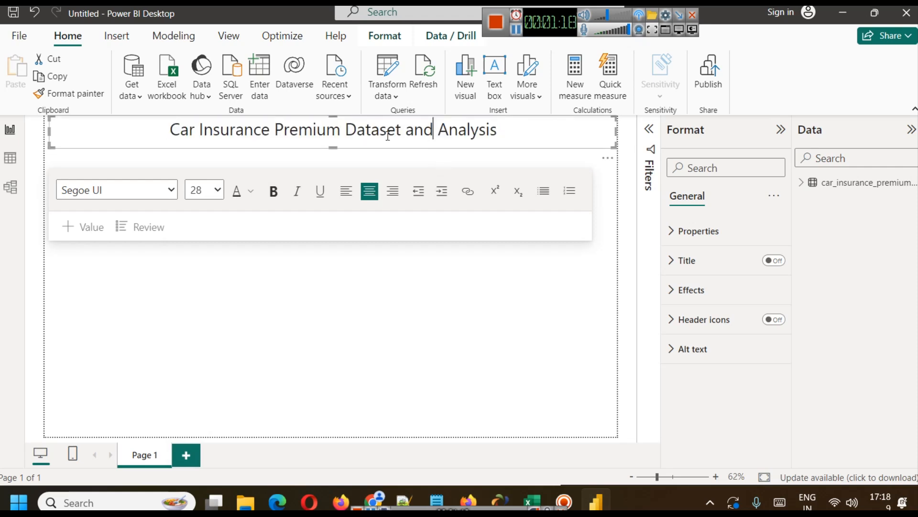
triple_click(214, 131)
left_click(273, 191)
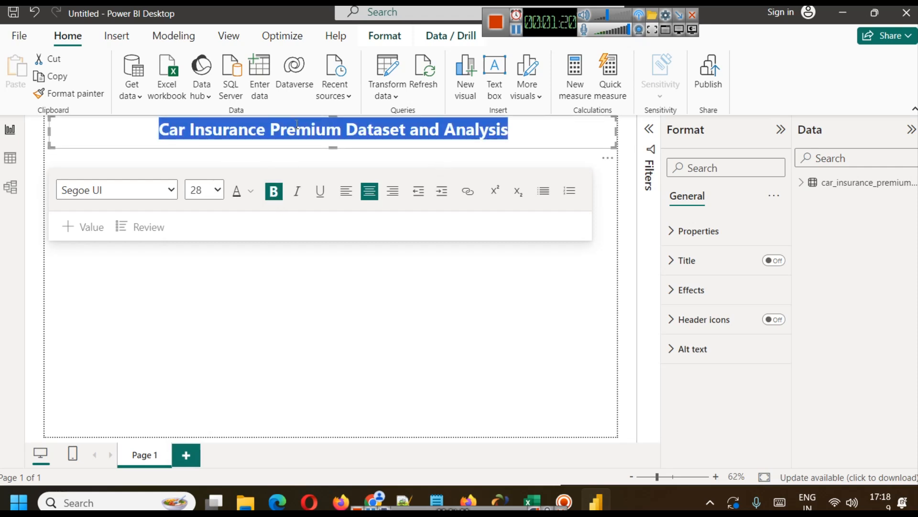
left_click(541, 123)
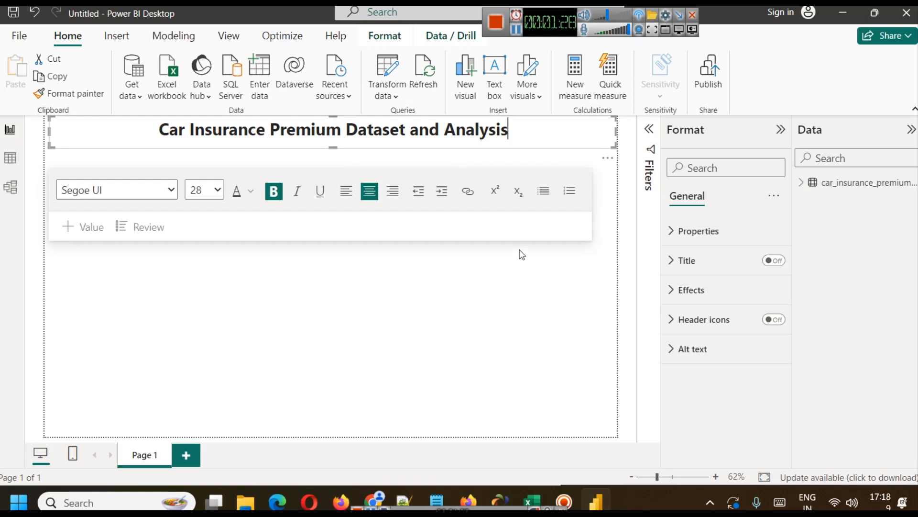
Set the font color of the whole title text to light gray.
left_click(699, 300)
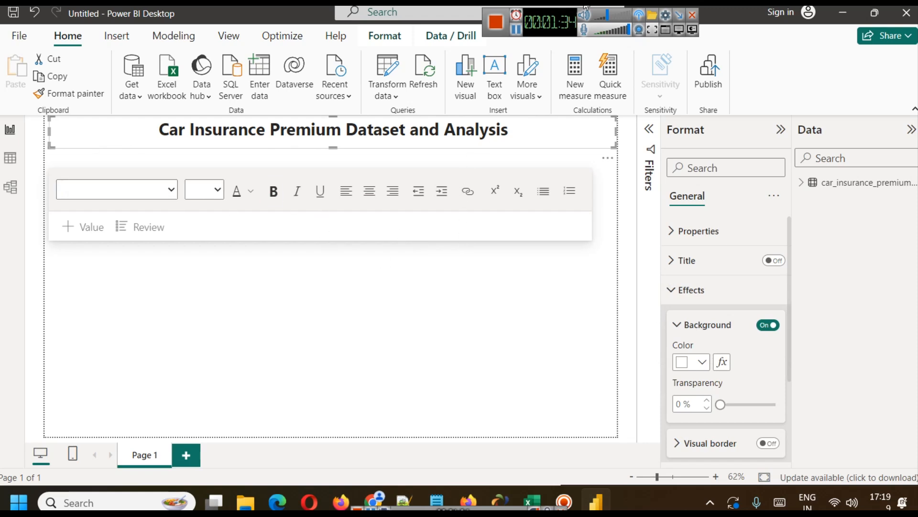
left_click(517, 29)
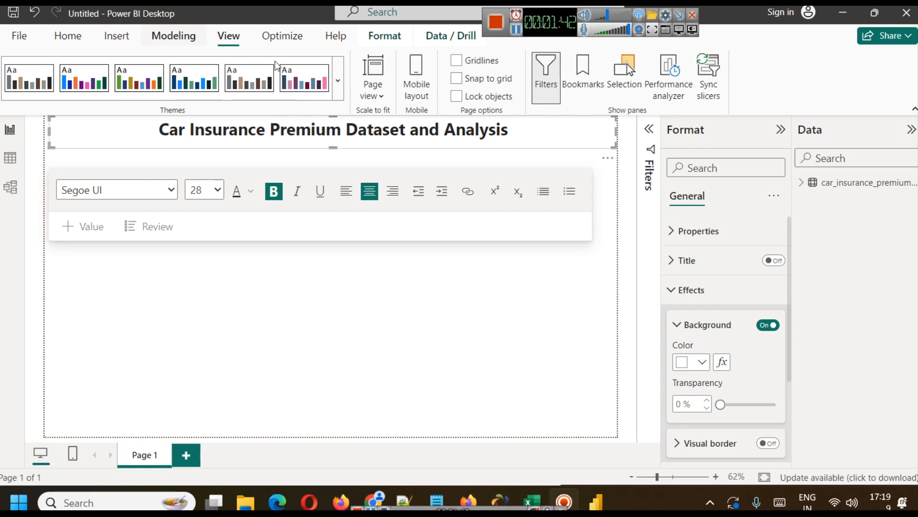
left_click(252, 193)
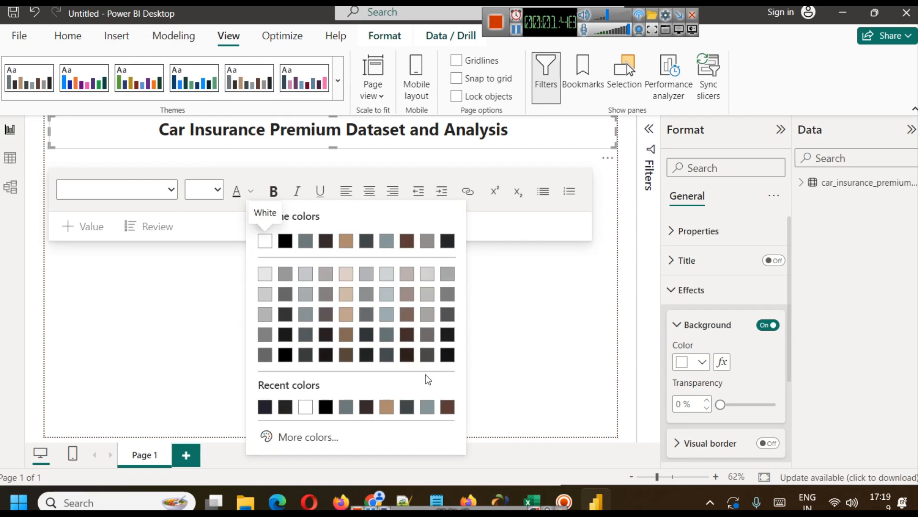
left_click(407, 407)
left_click(327, 199)
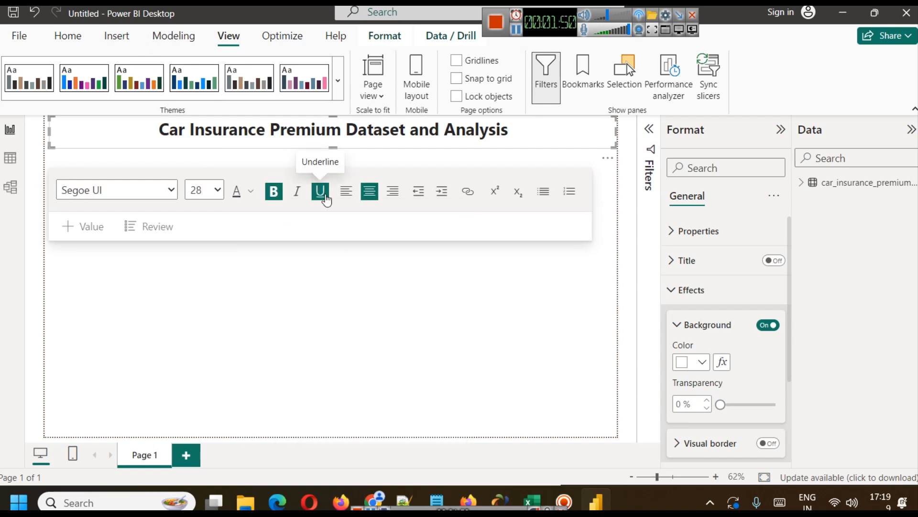
key("ctrl+a")
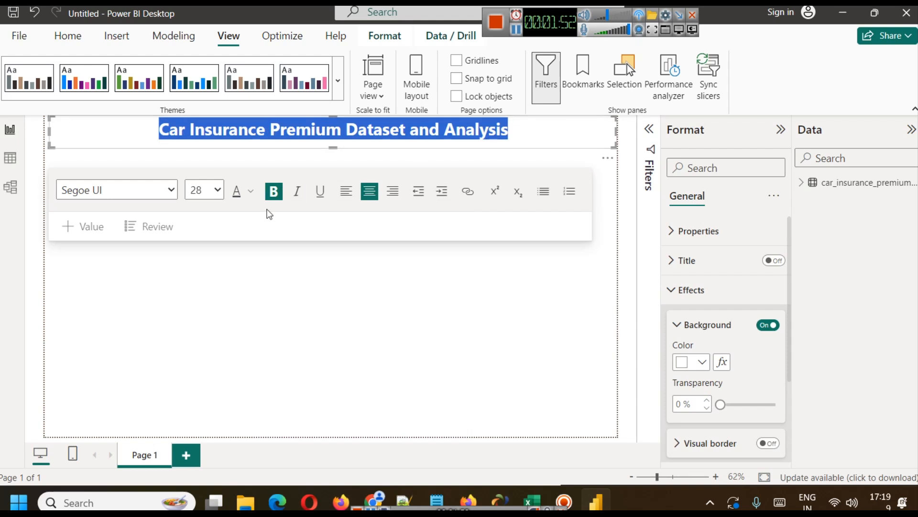
left_click(250, 192)
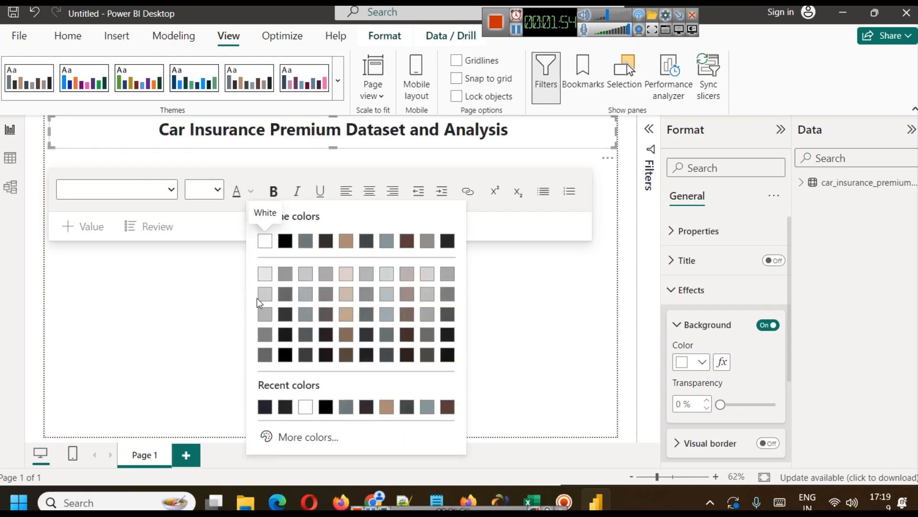
left_click(427, 289)
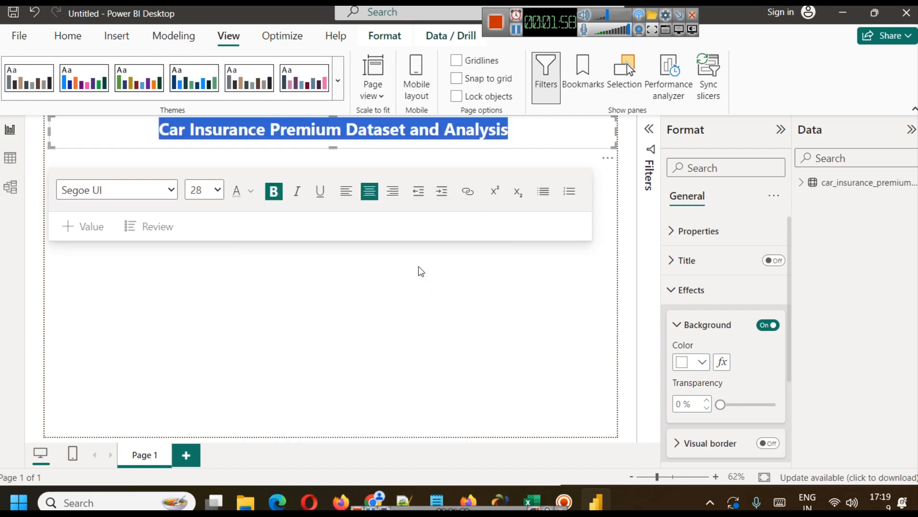
left_click(510, 123)
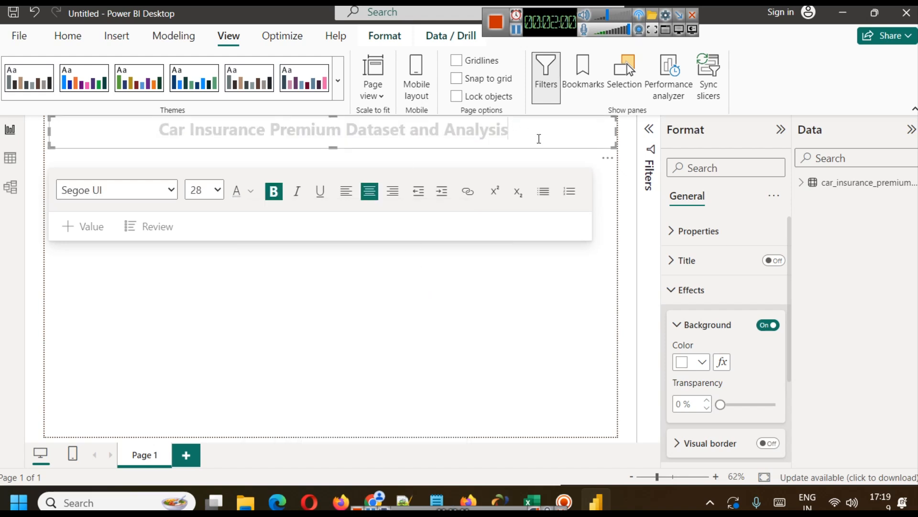
Give the title text box a dark brown background and turn on its shadow and visual border.
left_click(702, 362)
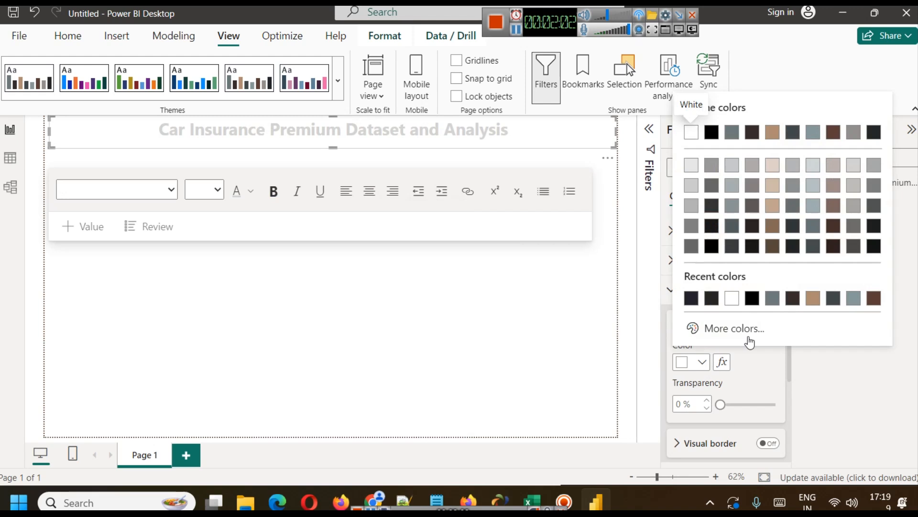
left_click(834, 246)
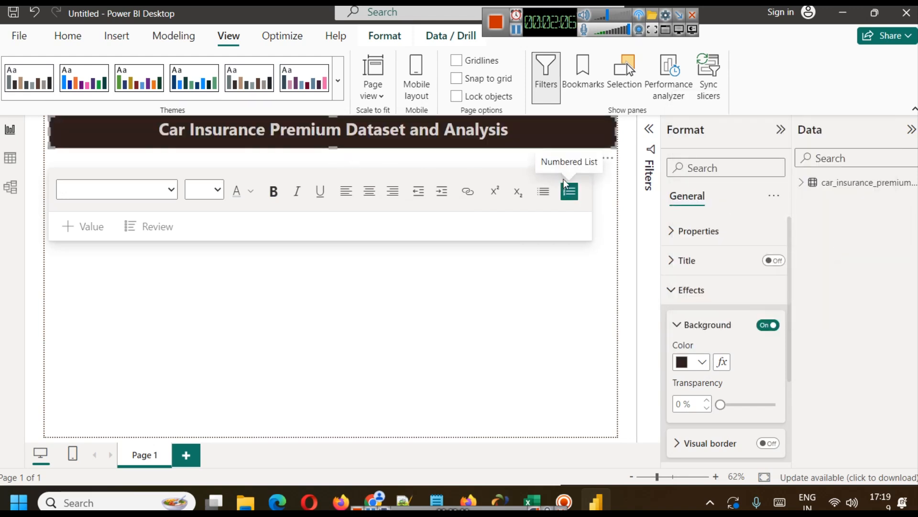
scroll(723, 324, "down", 2)
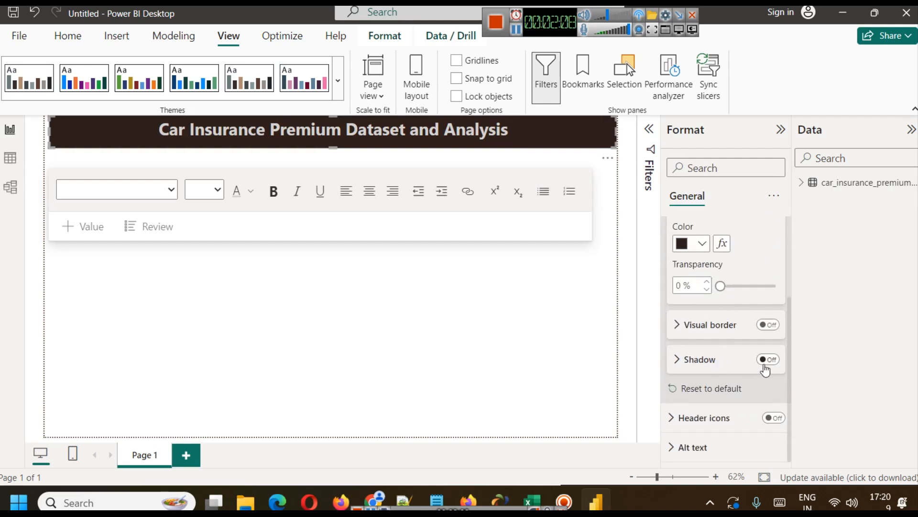
left_click(768, 360)
left_click(767, 324)
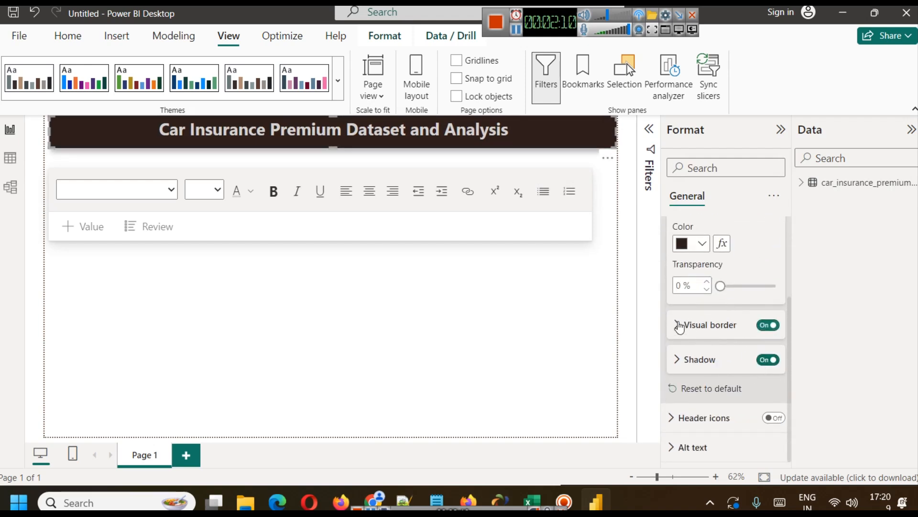
Set the title box's visual border color to dark brown and its rounded corners to 12 px.
left_click(677, 325)
left_click(701, 363)
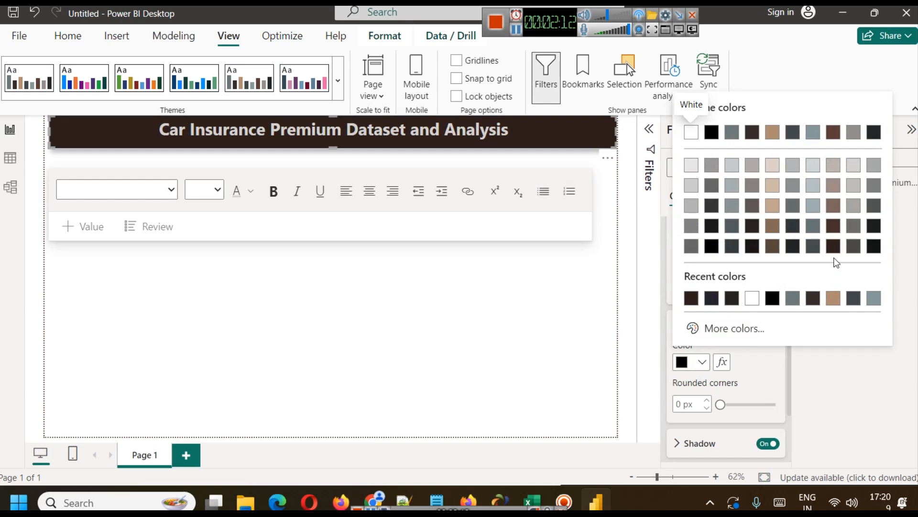
left_click(791, 298)
double_click(682, 407)
type("12")
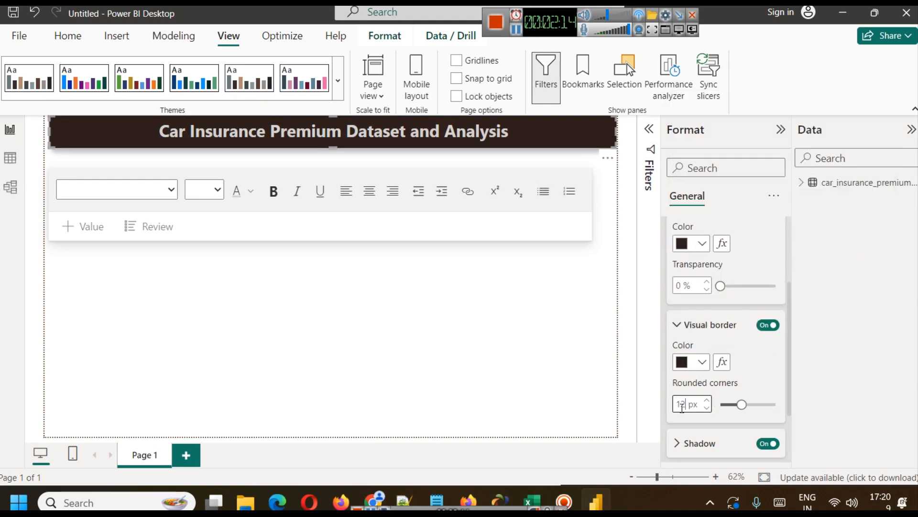
left_click(385, 364)
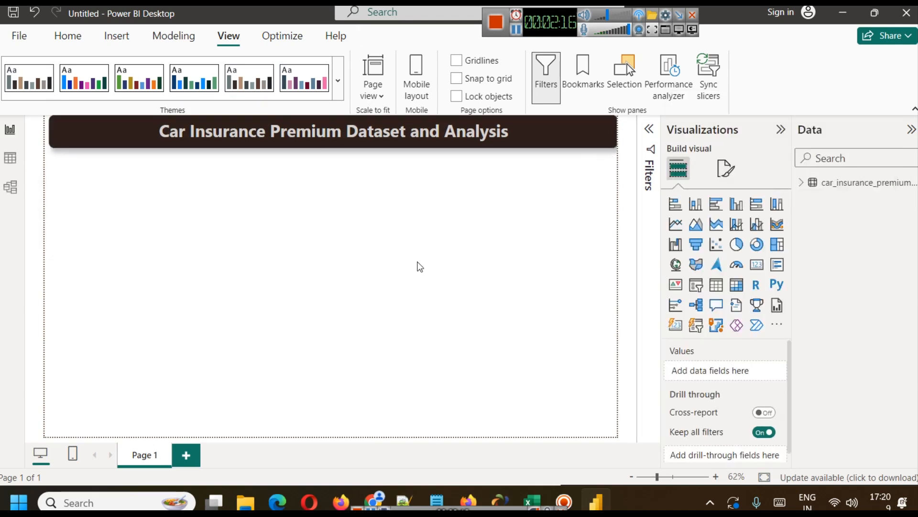
Extend the title box leftward to meet the left edge of the report page.
left_click(75, 139)
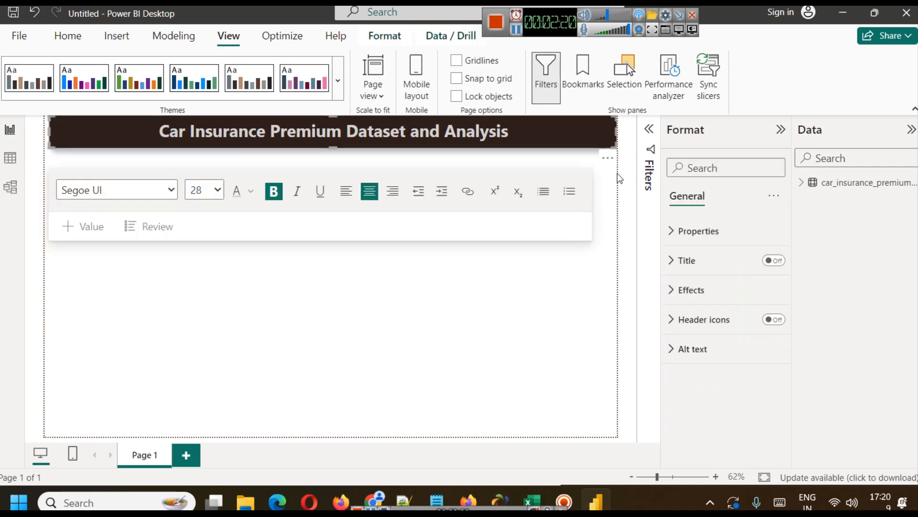
left_click(578, 143)
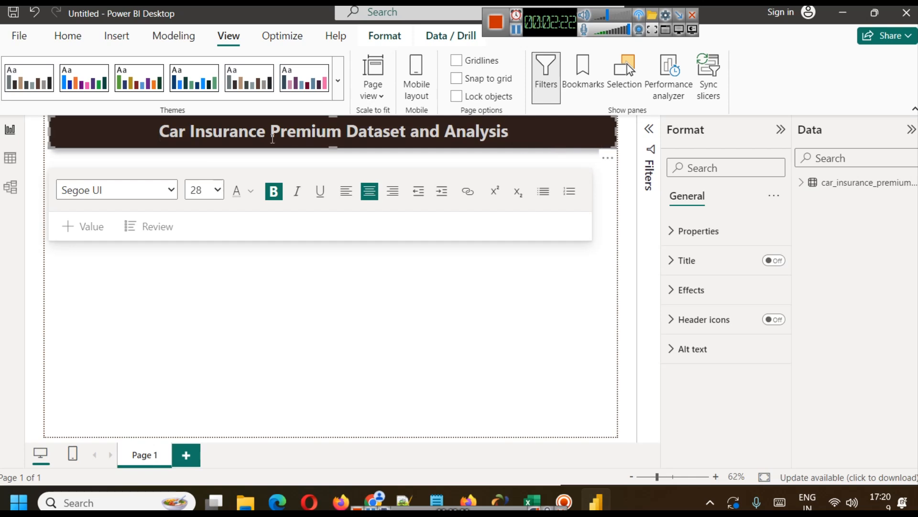
left_click_drag(53, 139, 31, 131)
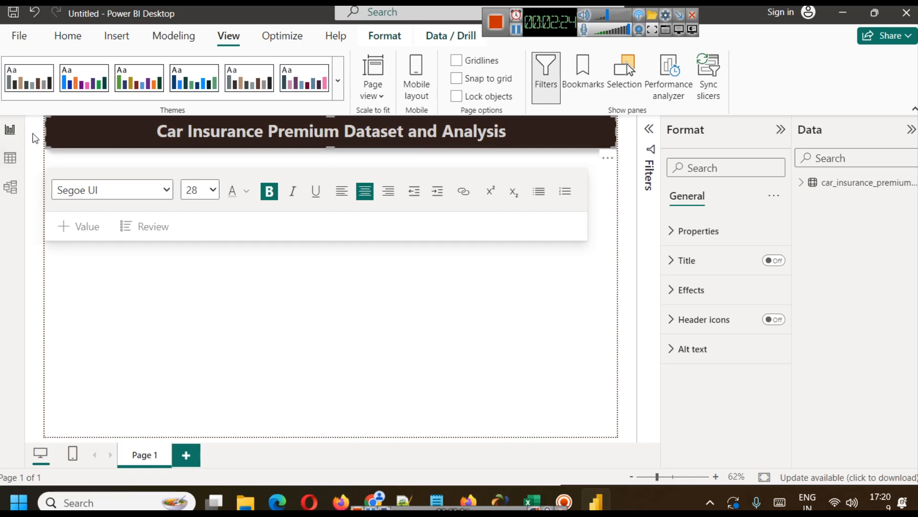
left_click(281, 295)
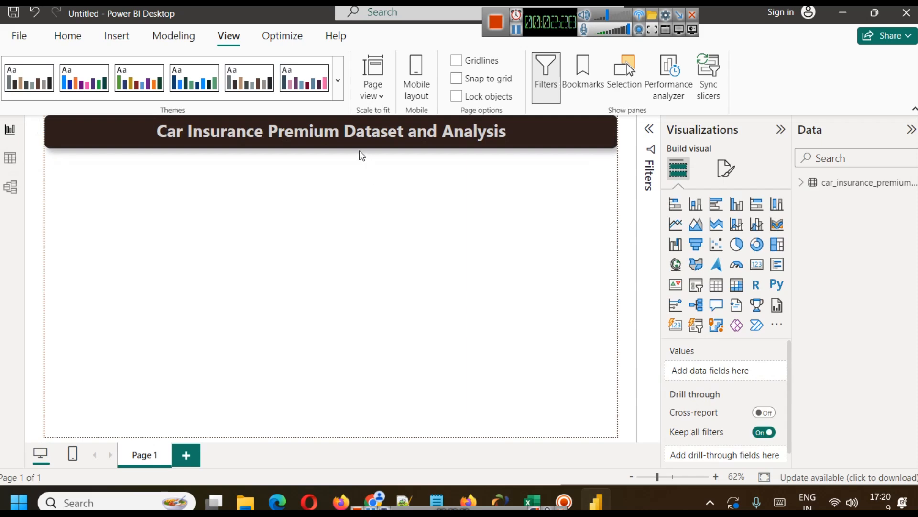
left_click(338, 81)
scroll(190, 328, "down", 1)
scroll(190, 328, "up", 1)
scroll(146, 294, "down", 4)
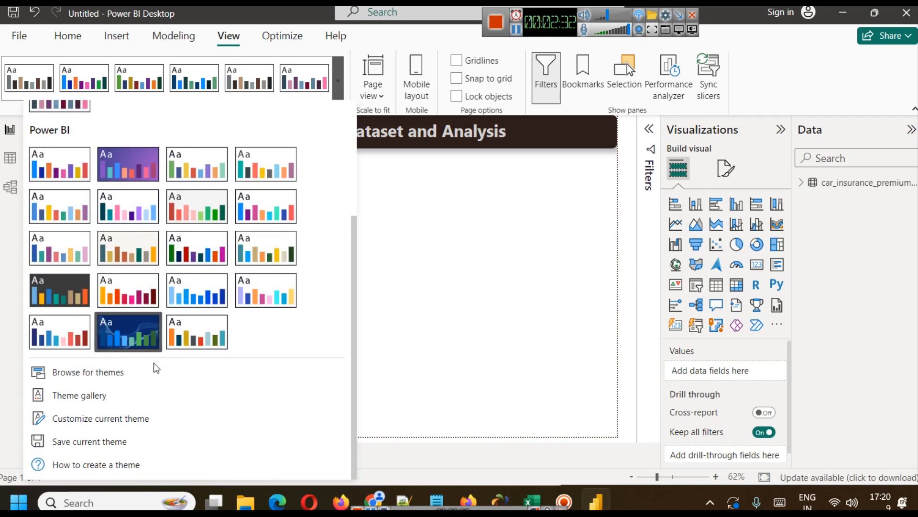
left_click(441, 265)
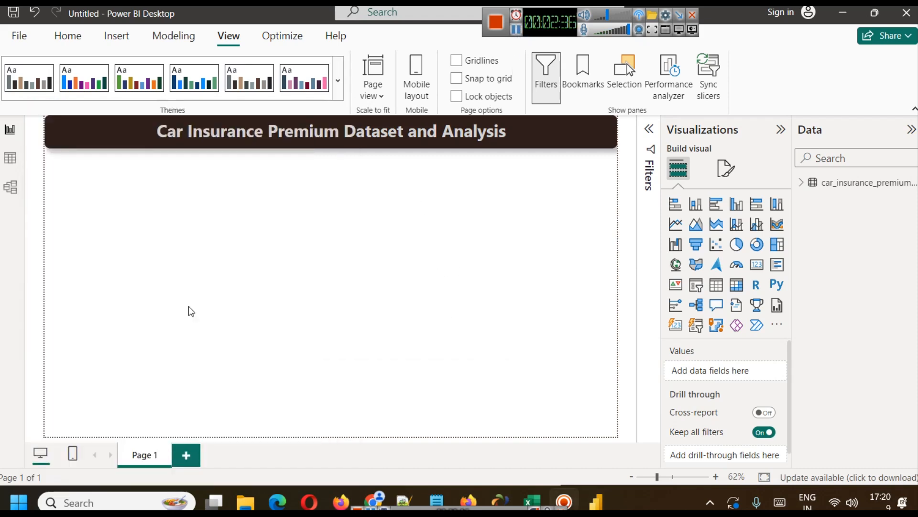
Rename the report page Page 1 as "Overview Dashboard".
right_click(144, 455)
left_click(176, 439)
type("Overview Dashboard")
key("Return")
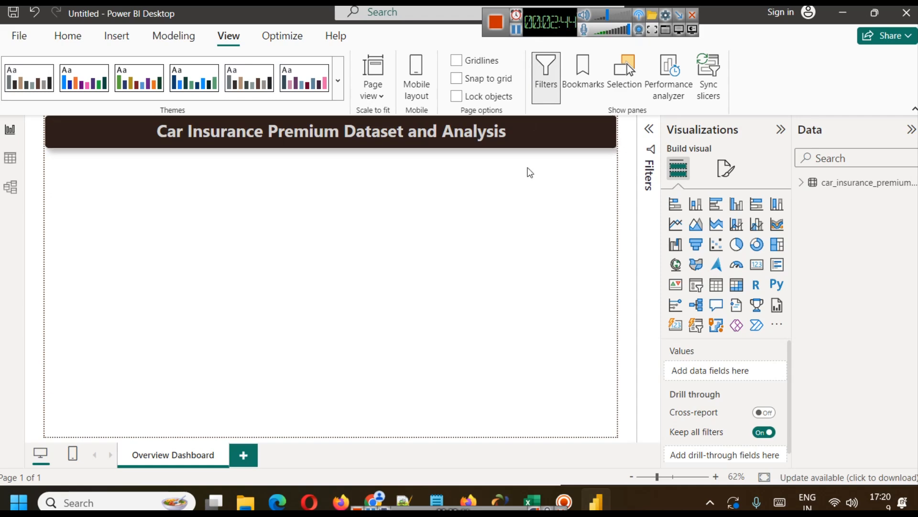
Copy the Overview Dashboard title "Insurance Premium Analysis Overview" from the web page in Chrome and return to Power BI Desktop.
left_click(374, 501)
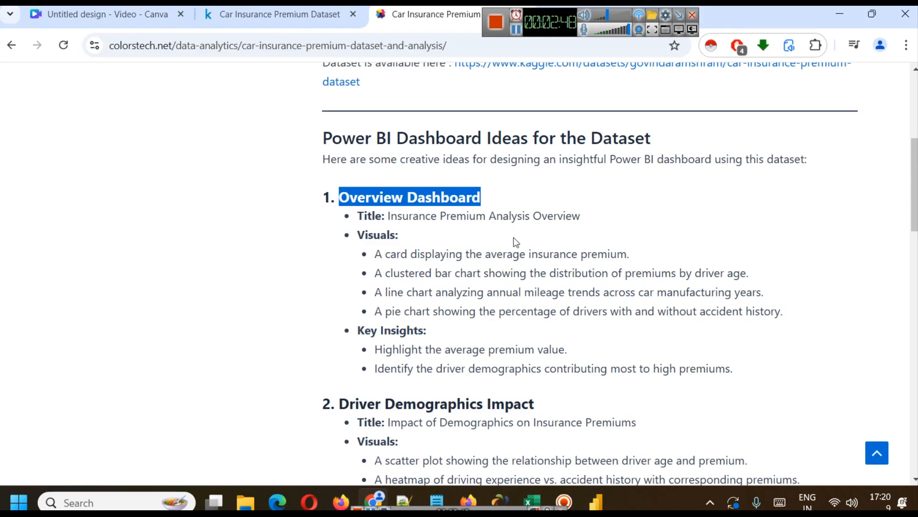
scroll(500, 273, "down", 15)
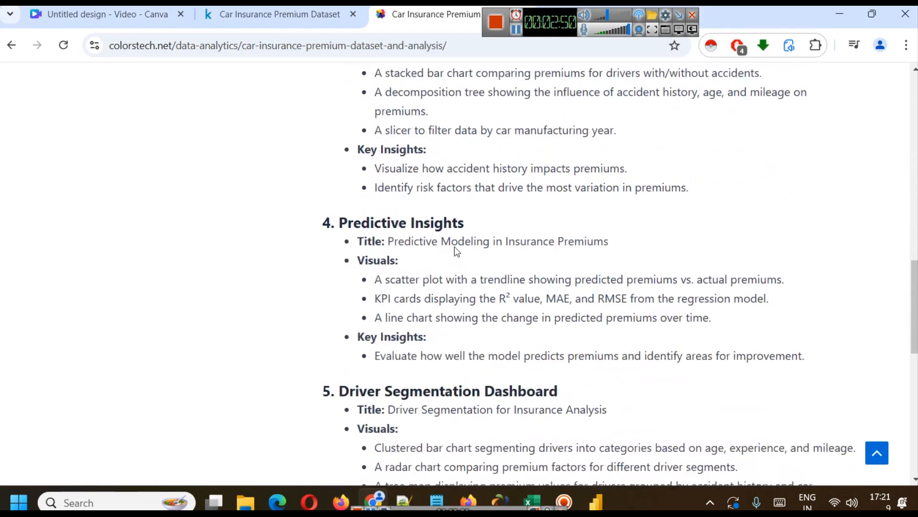
scroll(488, 263, "up", 18)
scroll(508, 276, "down", 4)
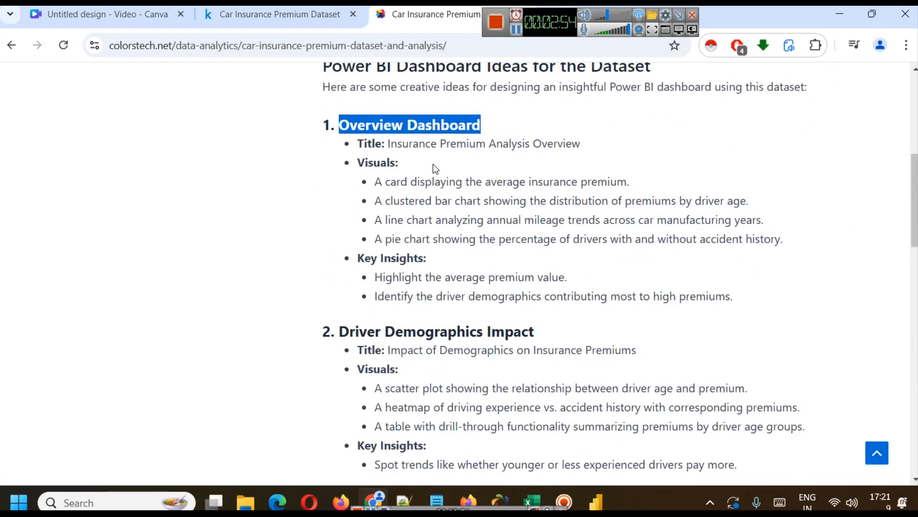
left_click_drag(391, 144, 598, 156)
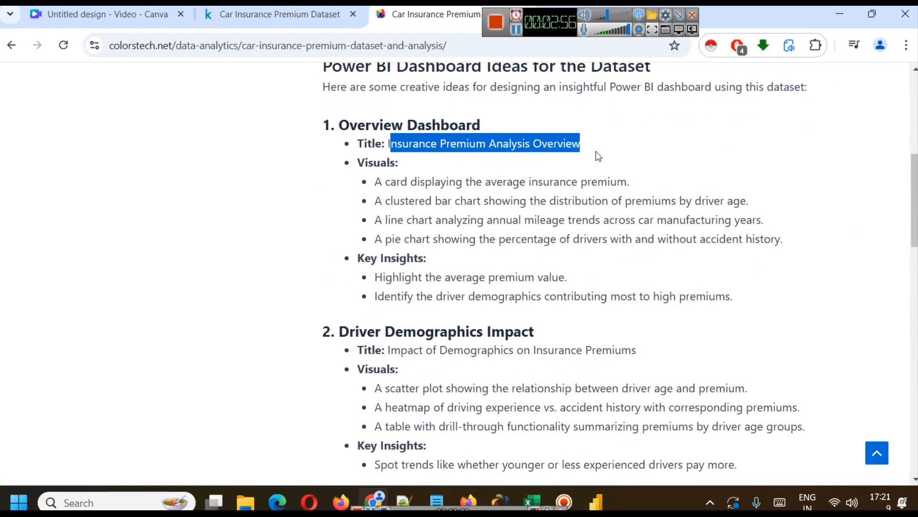
left_click(421, 156)
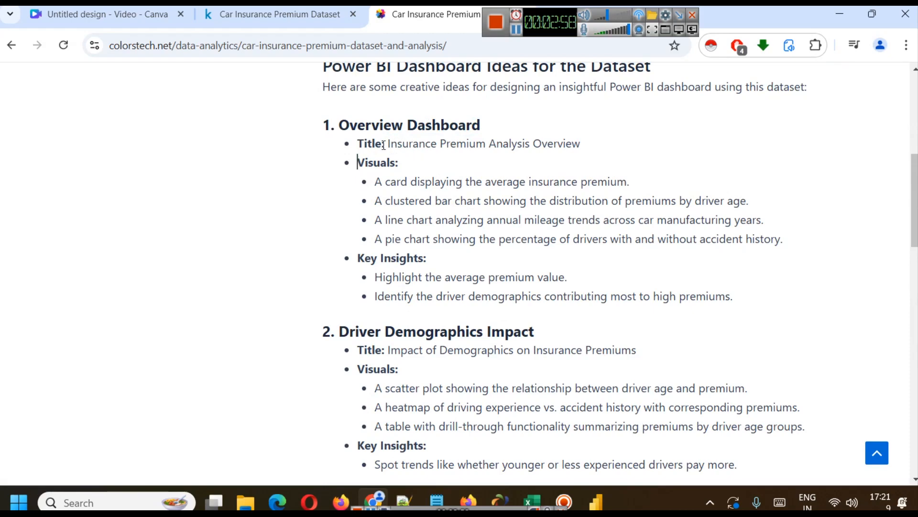
left_click_drag(387, 143, 611, 143)
key("ctrl+c")
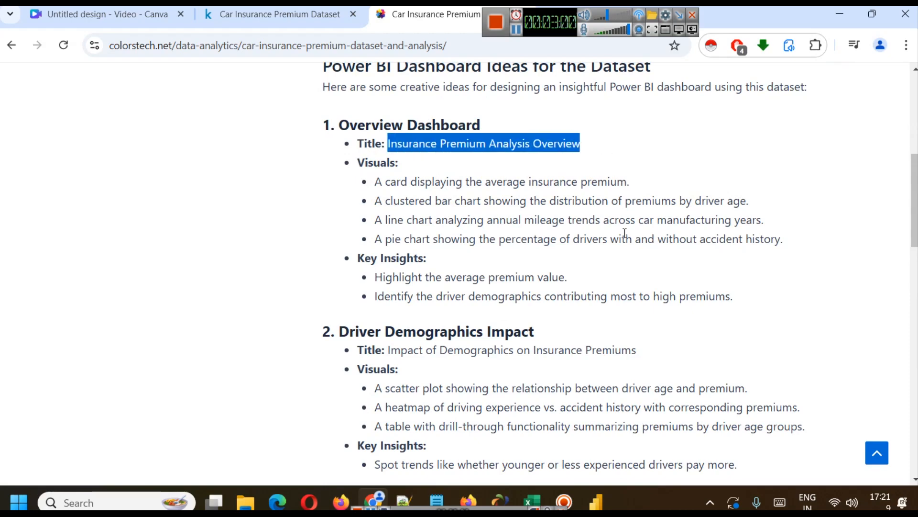
left_click(596, 502)
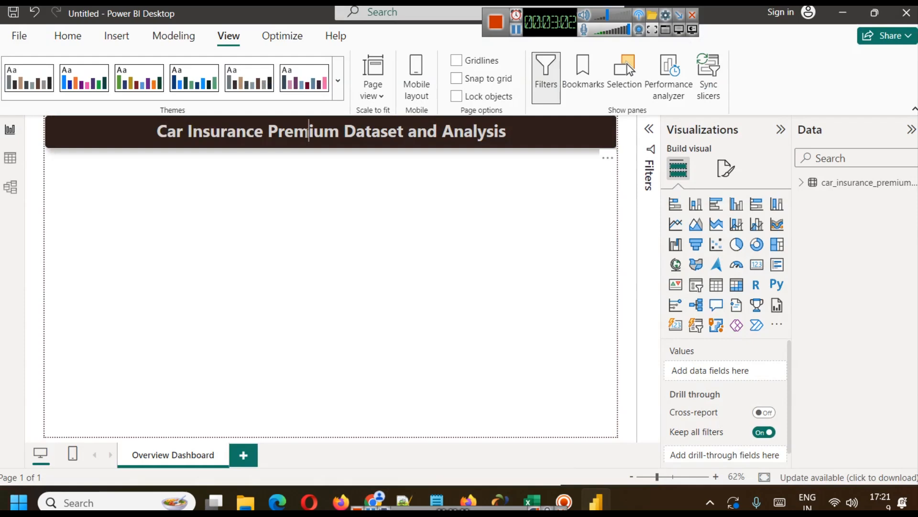
Try to paste the copied title directly over the existing title text, undoing each attempt.
triple_click(308, 133)
key("ctrl+v")
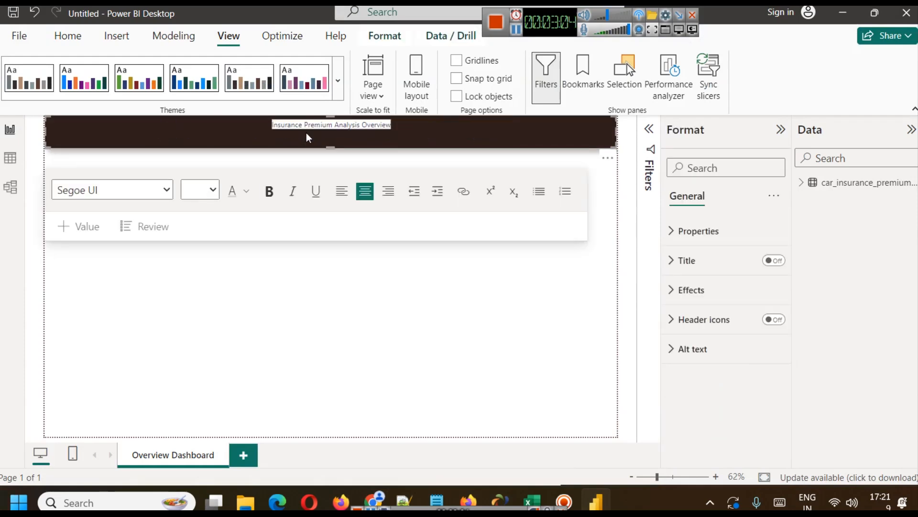
key("ctrl+z")
left_click_drag(519, 128, 187, 134)
key("ctrl+v")
key("ctrl+z")
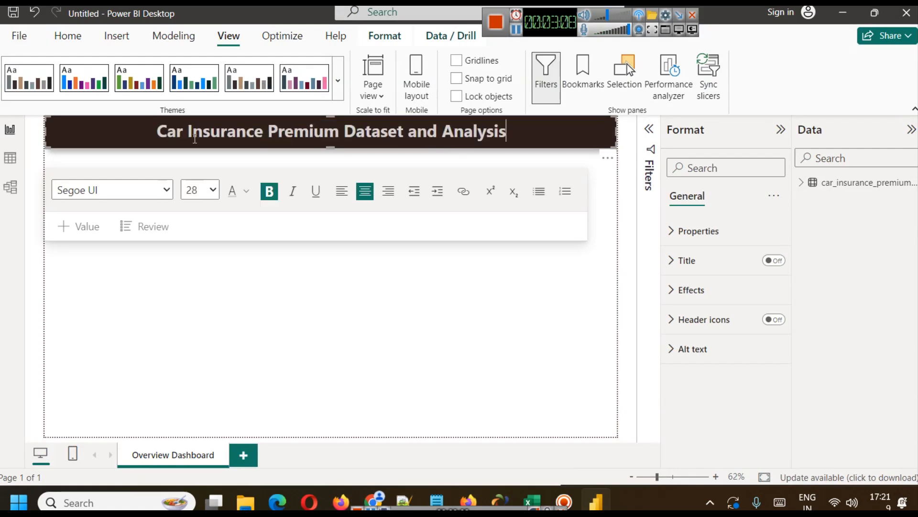
Paste the copied title into Notepad, copy it again as plain text, and return to Power BI Desktop.
mouse_move(437, 500)
left_click(488, 412)
key("ctrl+v")
key("ctrl+a")
left_click(727, 33)
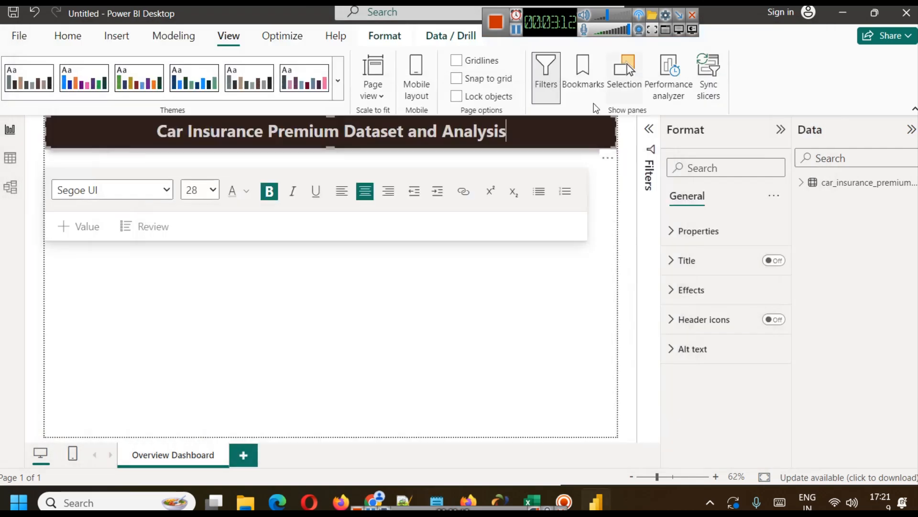
Replace the title text with the plain text "Insurance Premium Analysis Overview" and select the whole line.
double_click(488, 130)
left_click_drag(507, 131, 165, 132)
key("BackSpace")
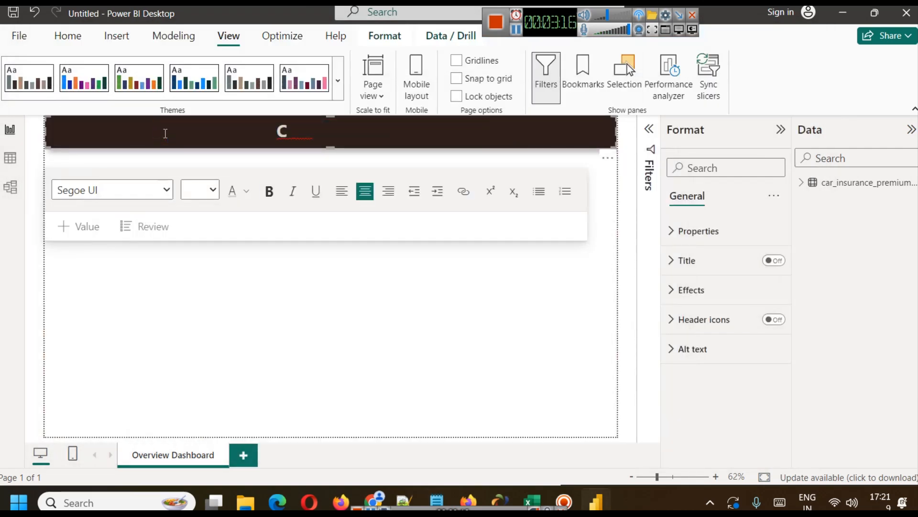
key("ctrl+v")
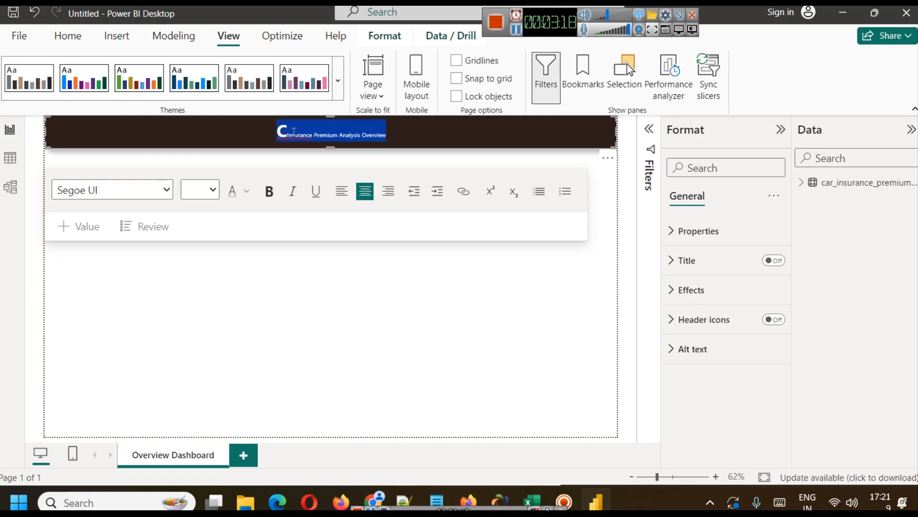
left_click(289, 134)
key("BackSpace")
double_click(295, 125)
triple_click(295, 125)
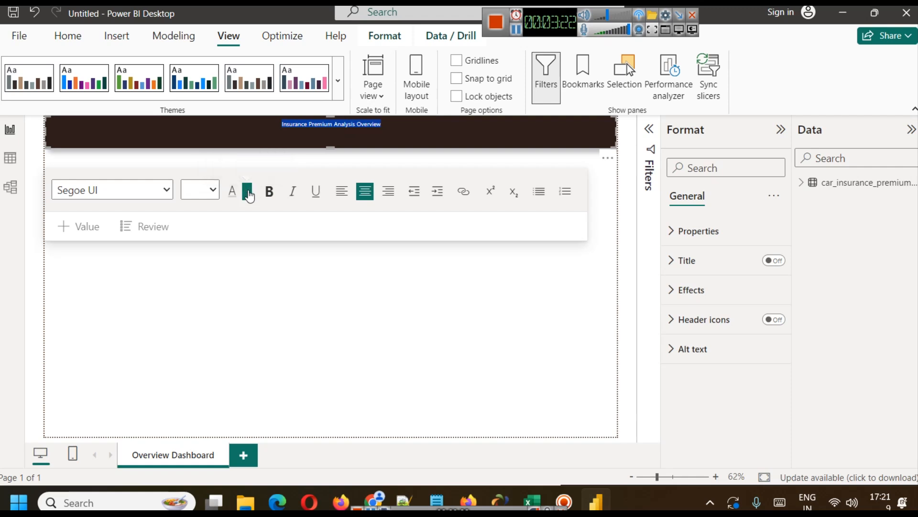
Set the font color of the selected title text to light grey.
left_click(248, 195)
left_click(425, 282)
left_click(247, 190)
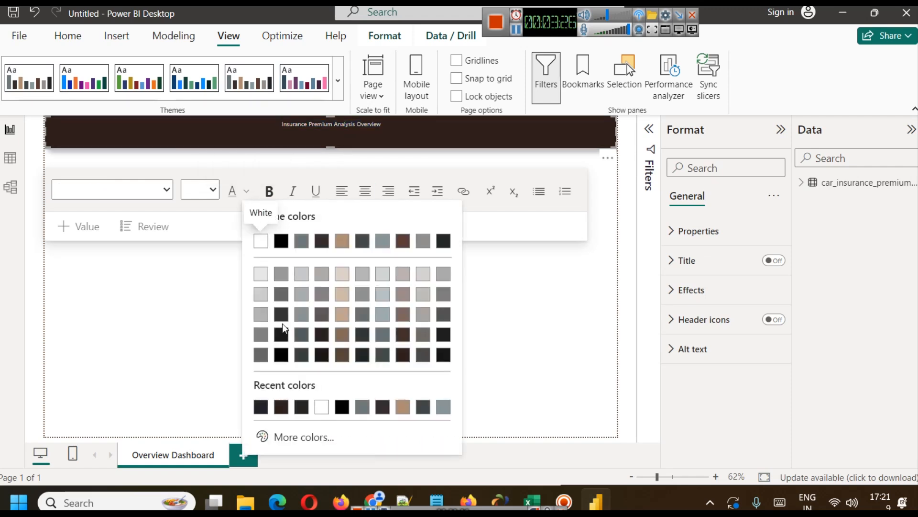
Set the title text's font size to 28 and make it bold.
left_click(212, 190)
left_click(213, 190)
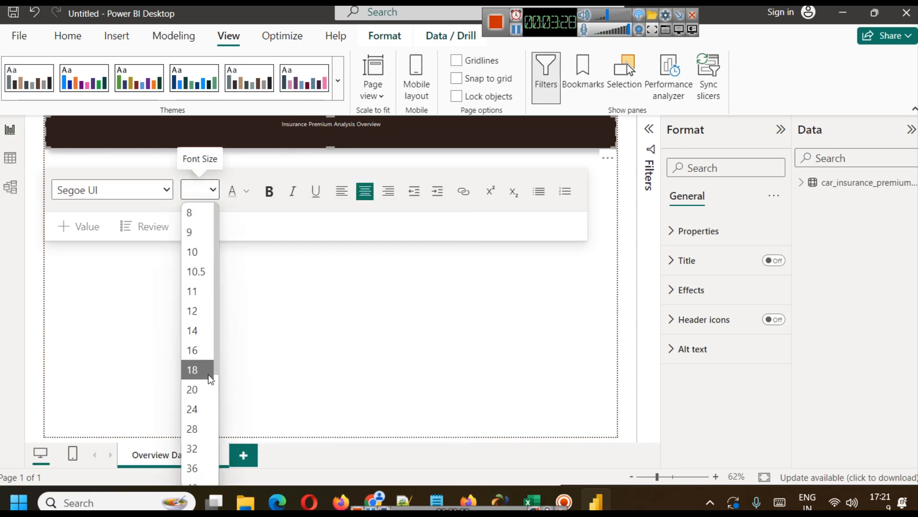
left_click(204, 429)
left_click(293, 191)
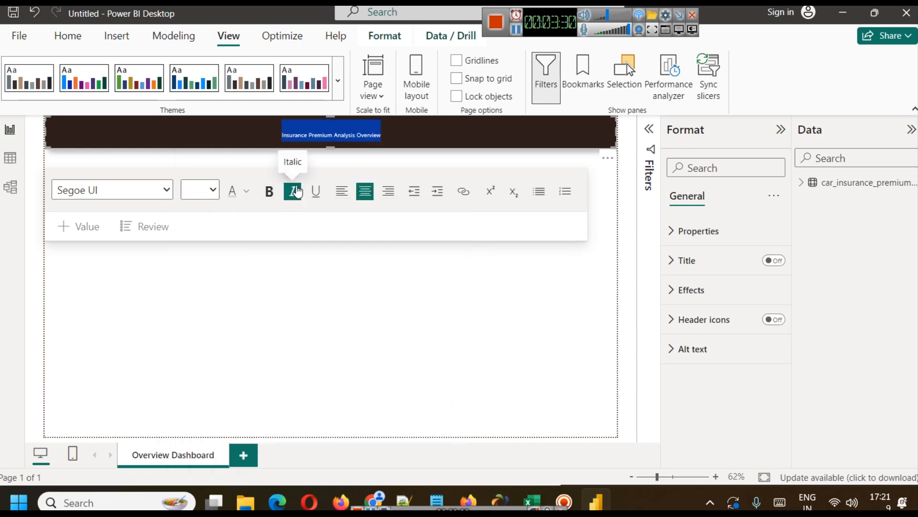
left_click(213, 190)
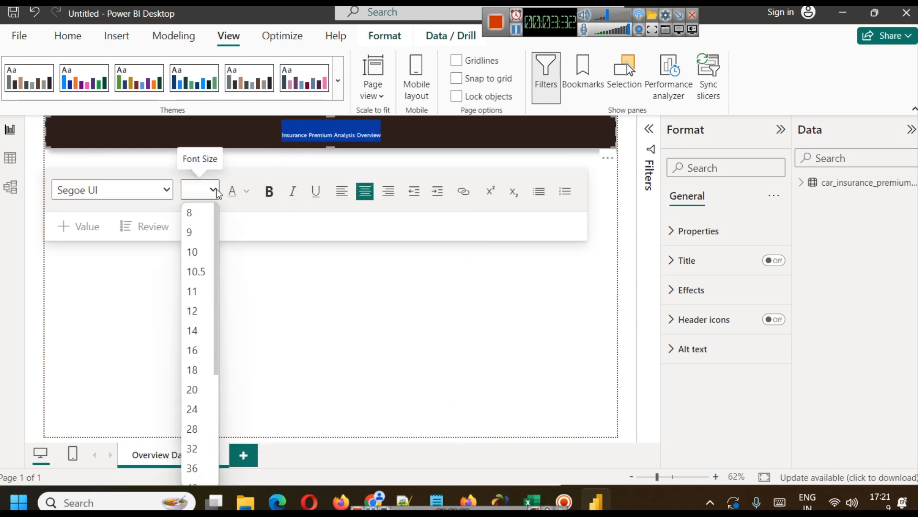
left_click(204, 424)
left_click(267, 193)
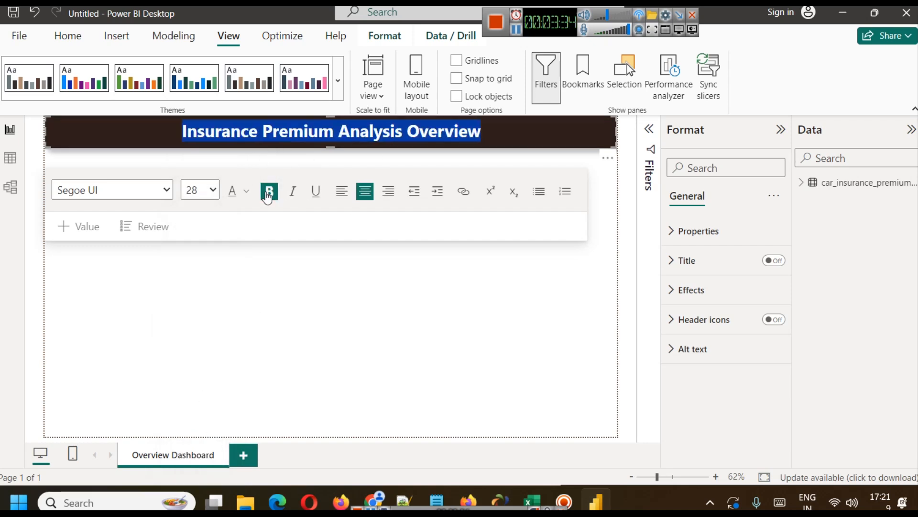
left_click(481, 131)
left_click(275, 325)
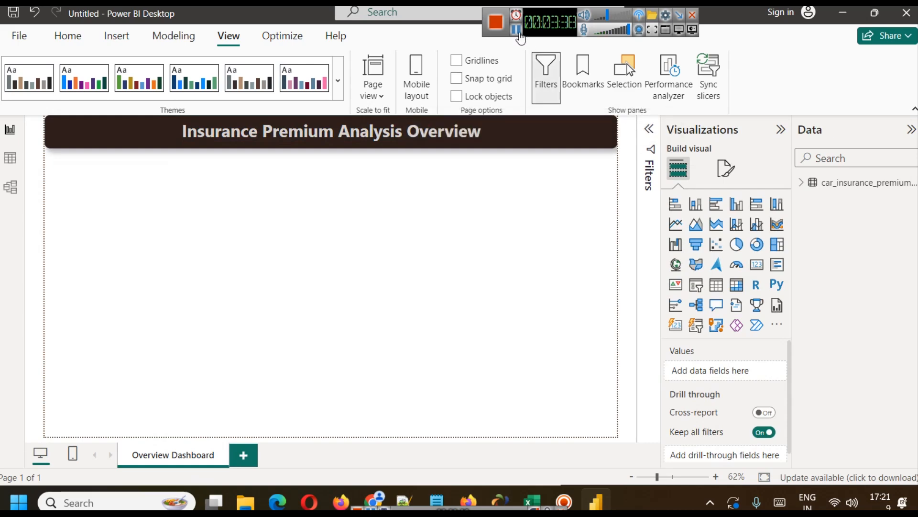
Add a card visual, narrow it and place it just below the title banner at the page's left edge.
left_click(521, 38)
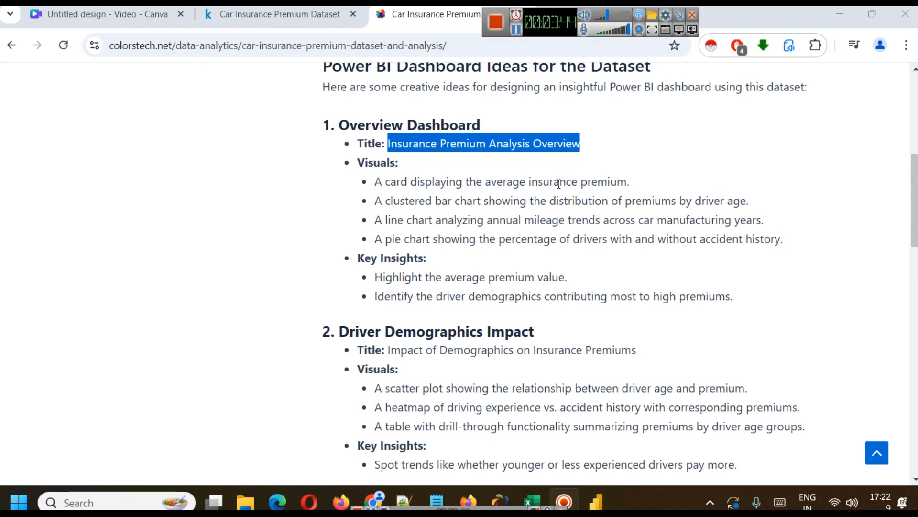
left_click(521, 39)
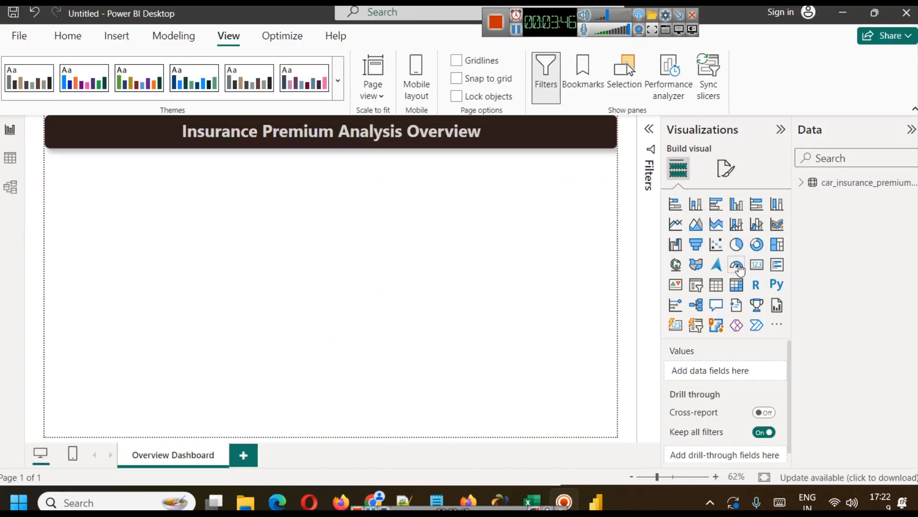
left_click(757, 265)
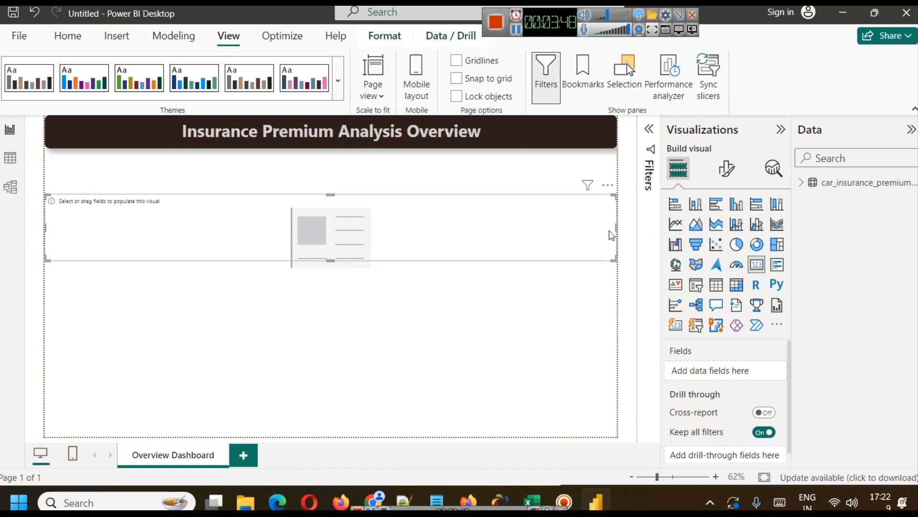
left_click_drag(616, 228, 204, 178)
left_click_drag(143, 224, 152, 190)
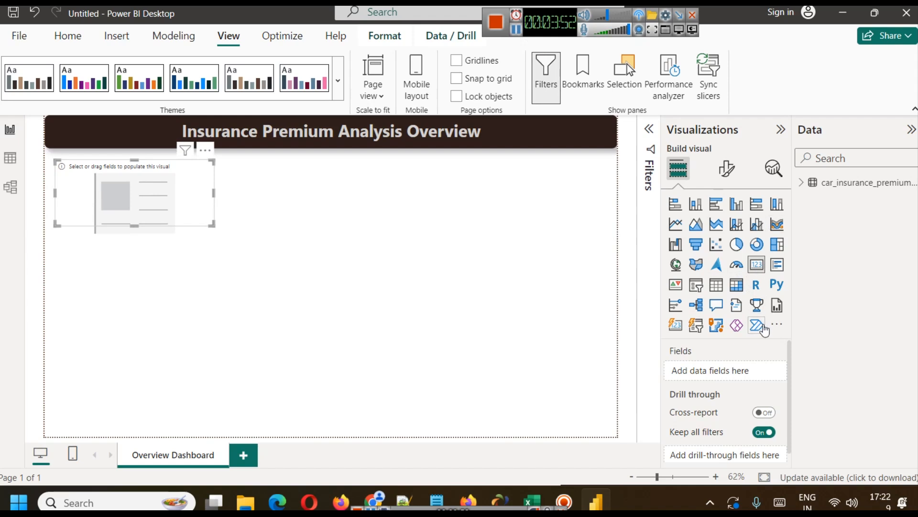
Add the Insurance Premium ($) field from the car insurance table to the card and aggregate it as Average.
left_click(805, 185)
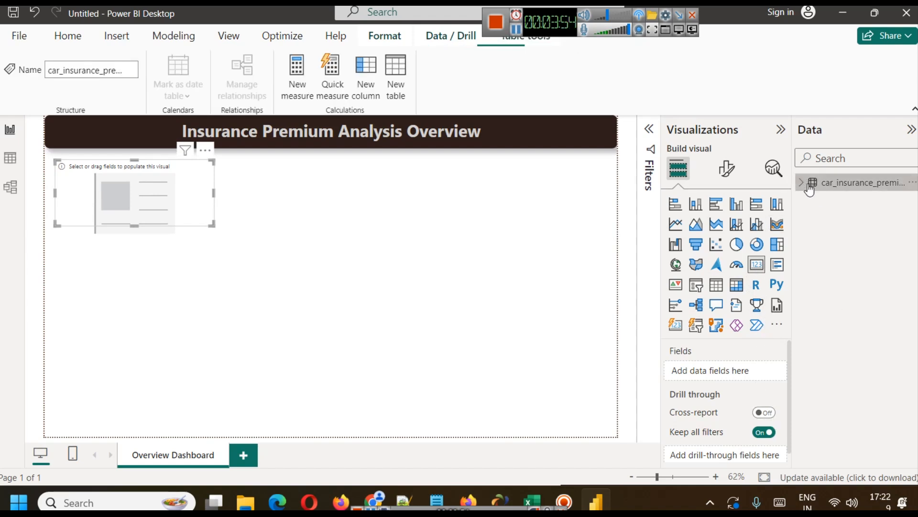
left_click(803, 184)
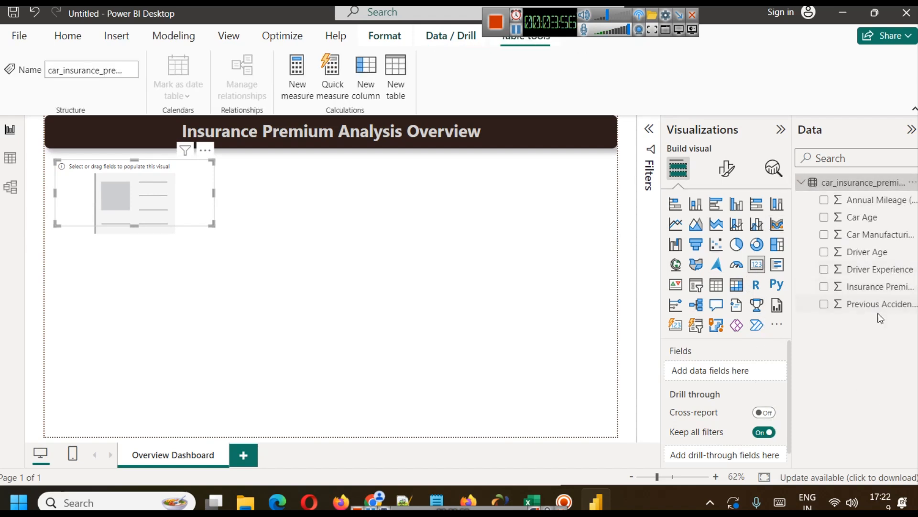
left_click_drag(879, 288, 738, 373)
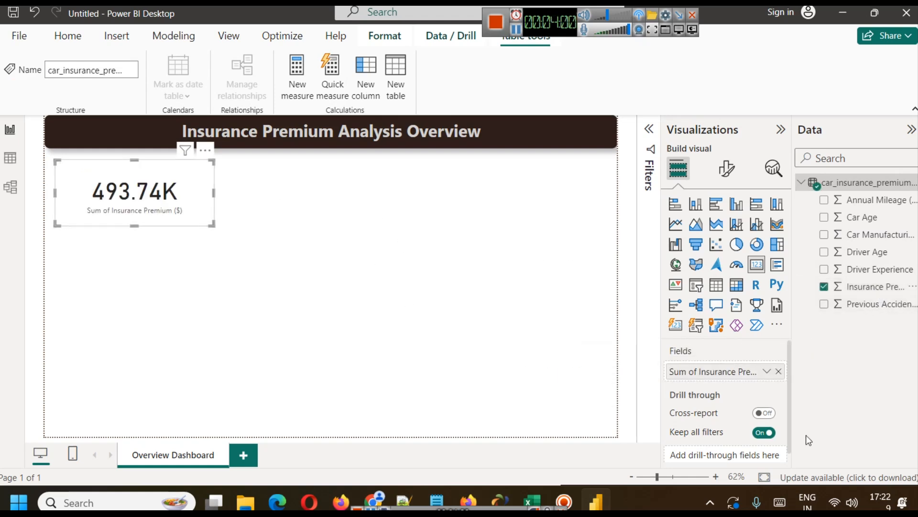
left_click(766, 371)
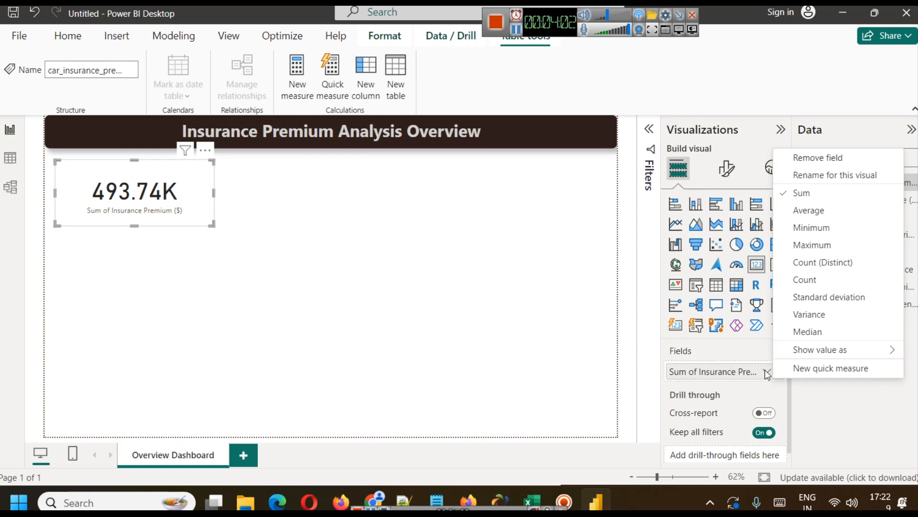
left_click(815, 211)
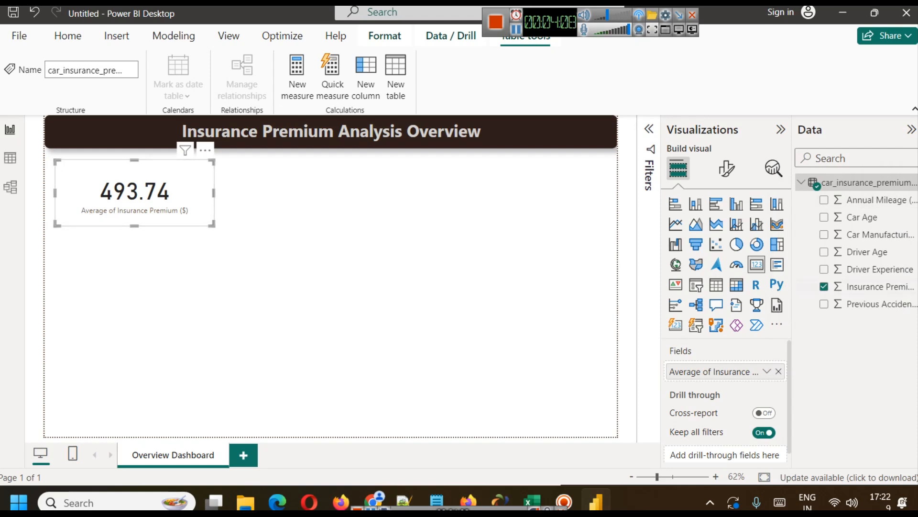
Format the card's category label as bold, dark brown text at font size 15.
left_click(726, 168)
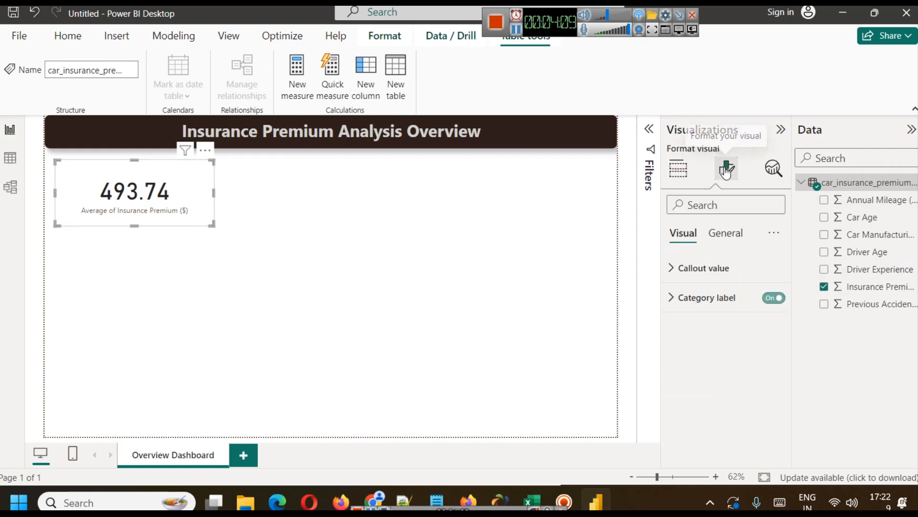
left_click(704, 296)
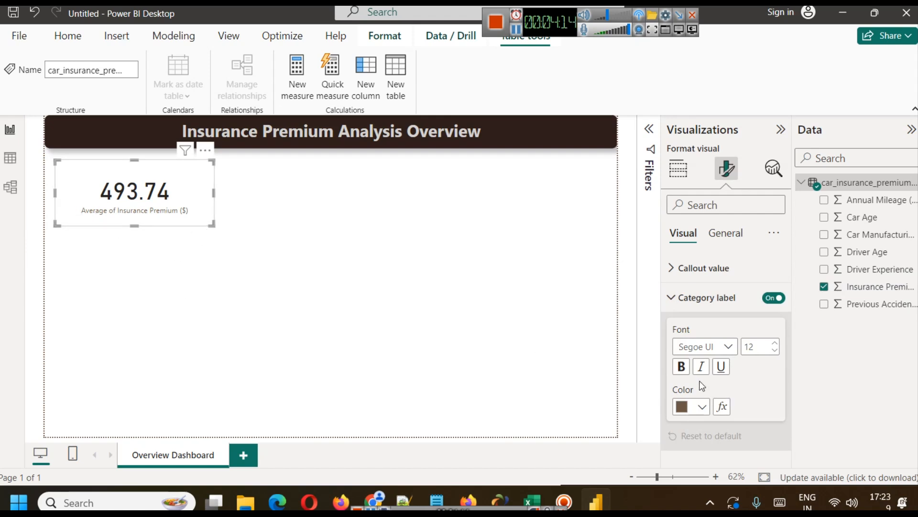
left_click(680, 367)
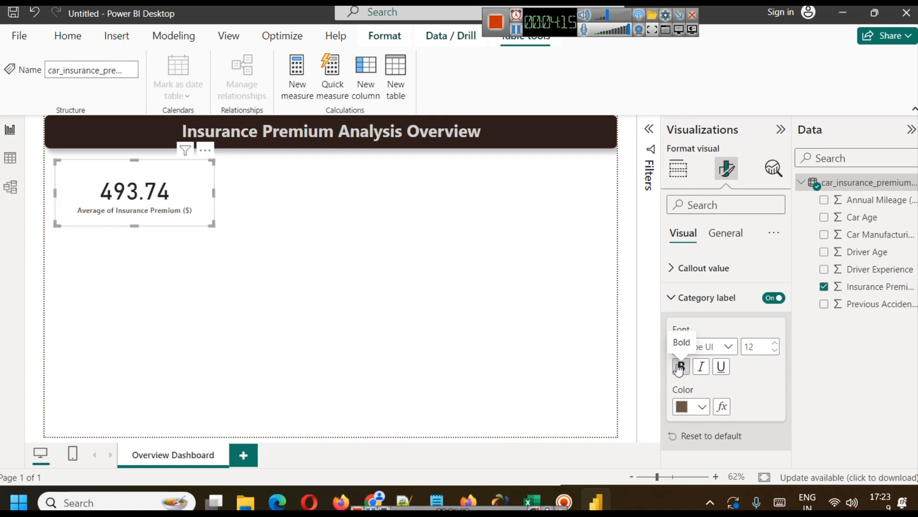
left_click(702, 406)
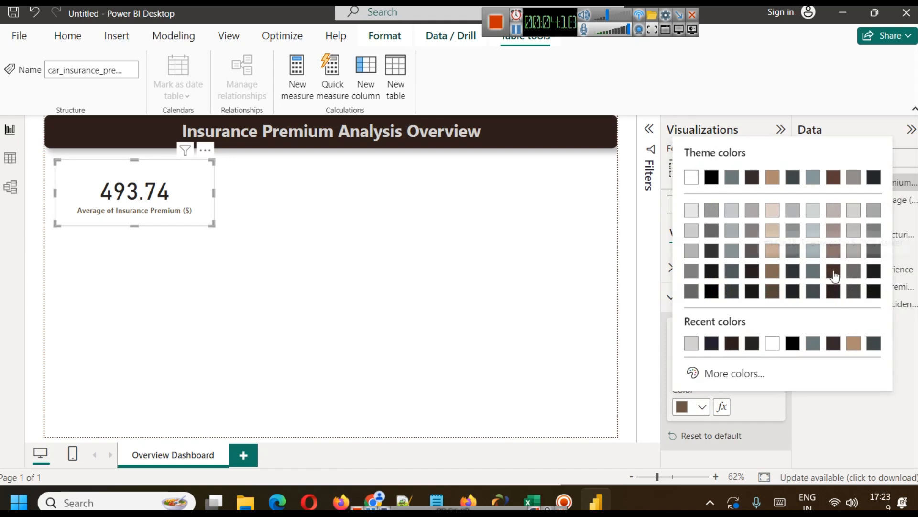
left_click(834, 291)
left_click(770, 342)
left_click(776, 343)
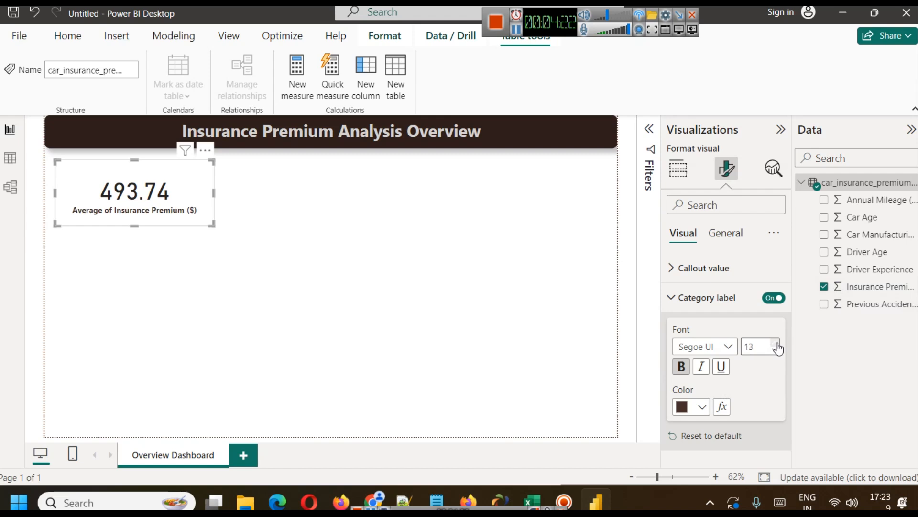
left_click(776, 343)
left_click(776, 343)
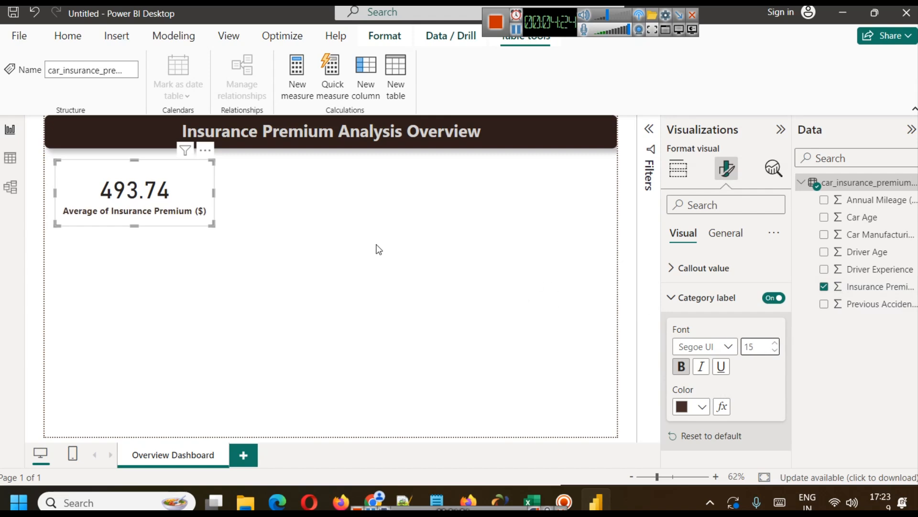
Reduce the card's height so it fits closely around its value and label.
left_click(281, 232)
left_click(134, 221)
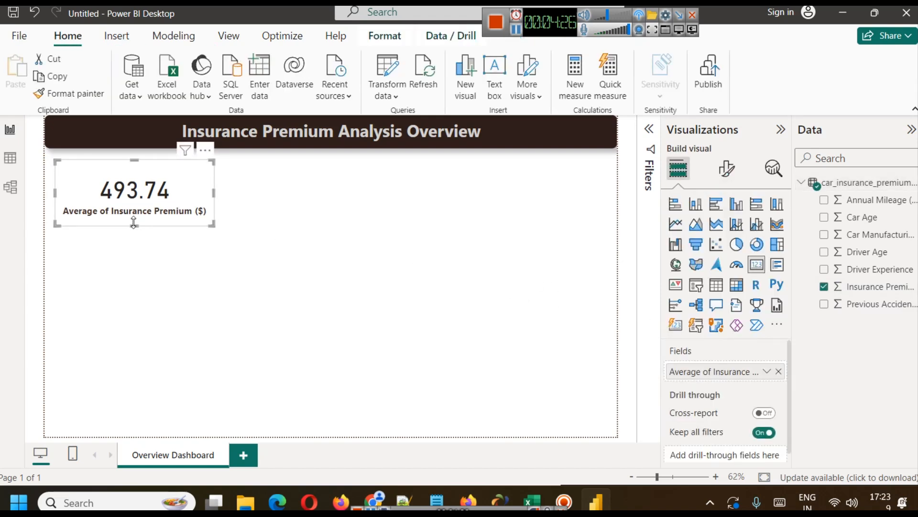
left_click_drag(135, 224, 136, 208)
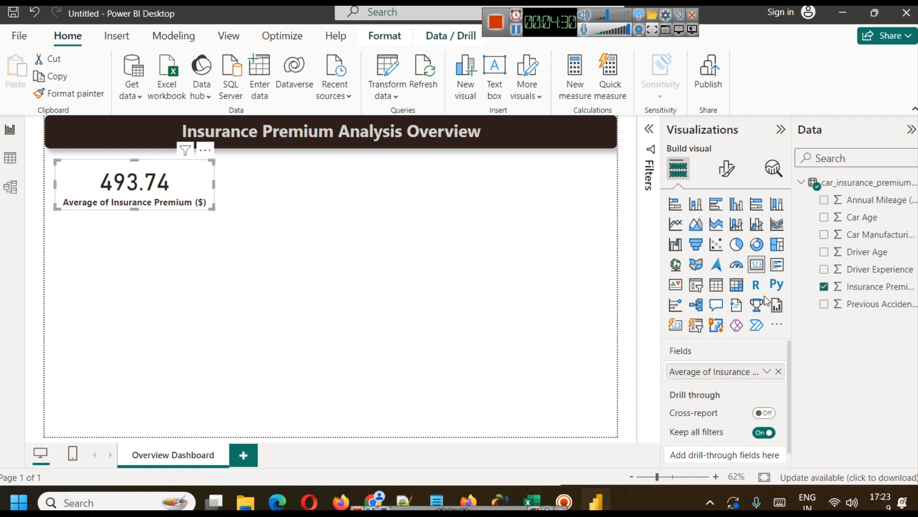
Turn on the shadow and visual border effects for the average premium card.
left_click(725, 175)
left_click(727, 233)
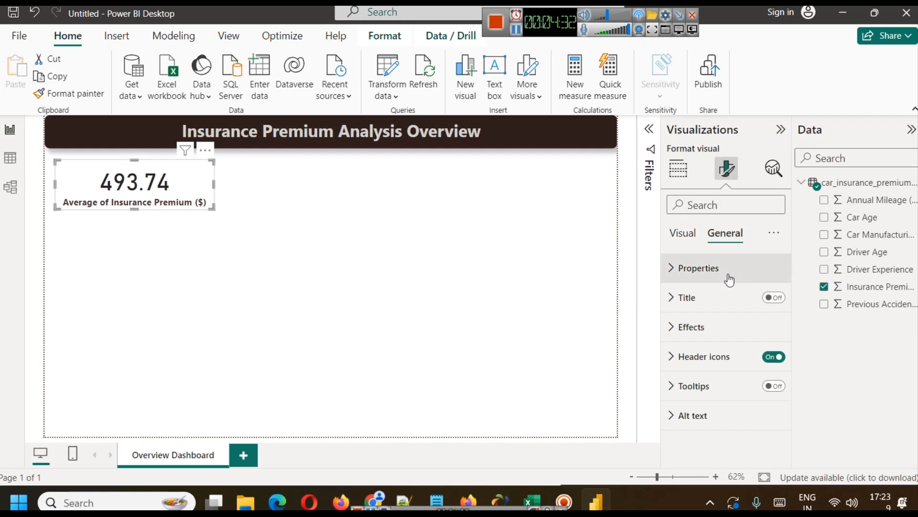
left_click(721, 332)
scroll(716, 321, "down", 3)
scroll(715, 321, "up", 2)
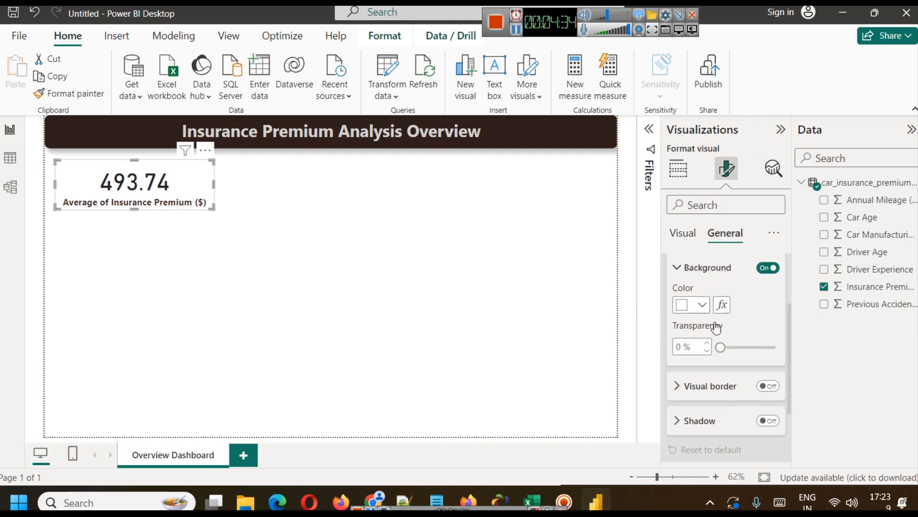
scroll(754, 340, "down", 2)
left_click(767, 370)
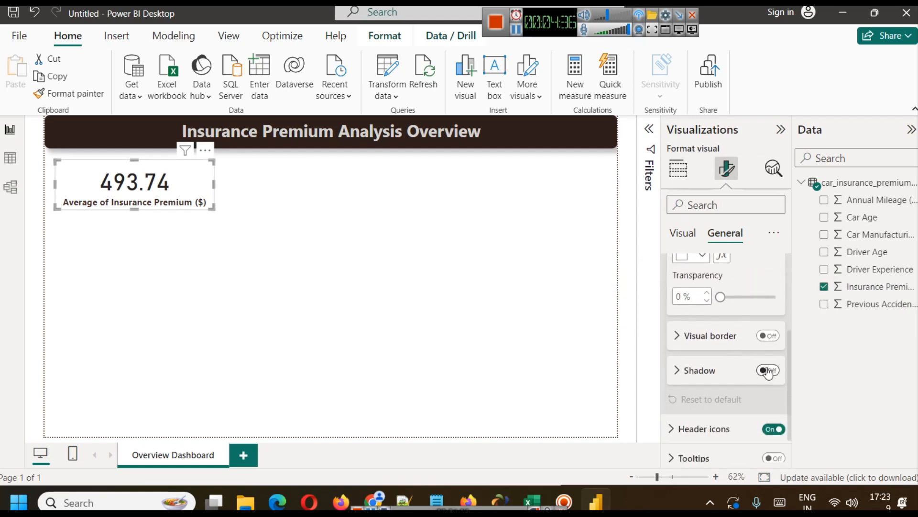
left_click(766, 336)
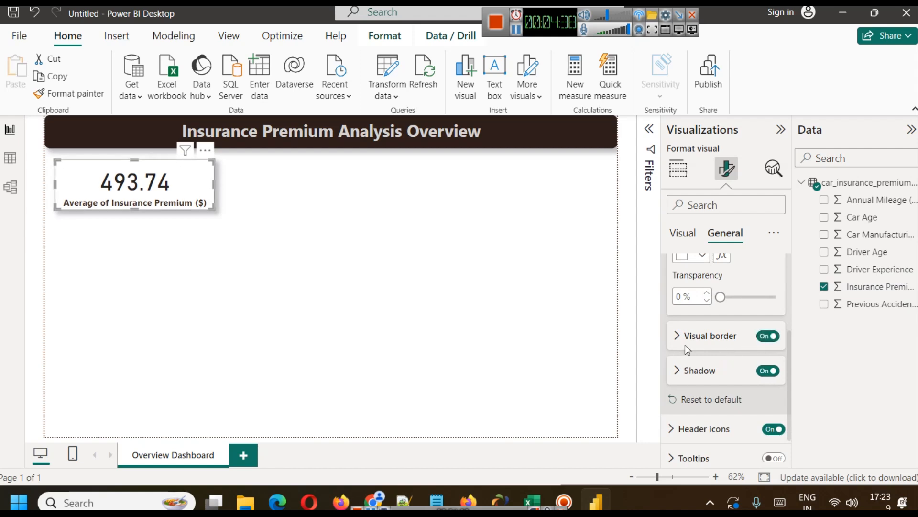
Set the card's visual border color to dark brown.
left_click(675, 337)
left_click(702, 373)
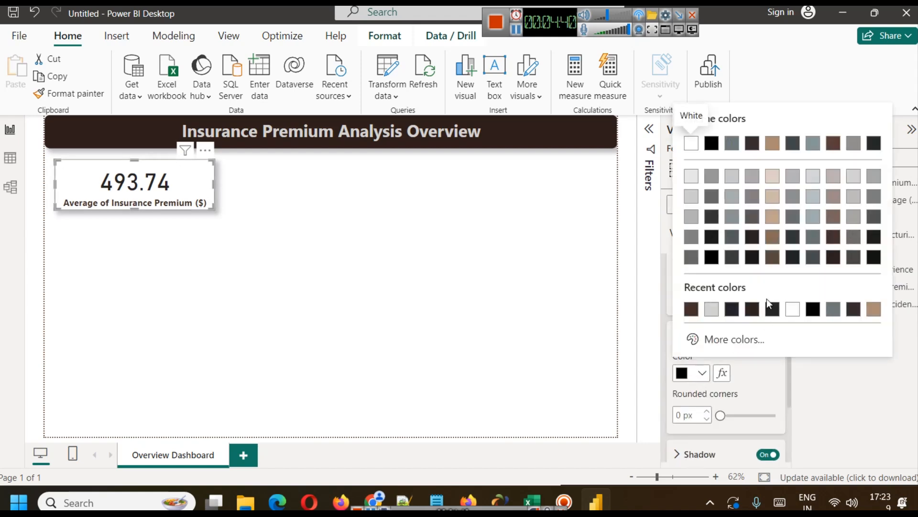
left_click(832, 257)
left_click(329, 242)
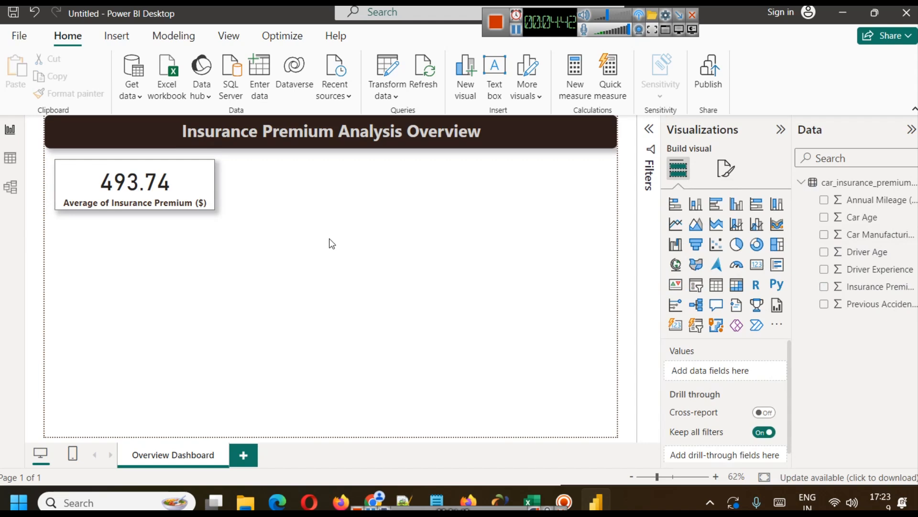
Set the rounded corners of the card's visual border to 12 px.
left_click(184, 173)
left_click(727, 168)
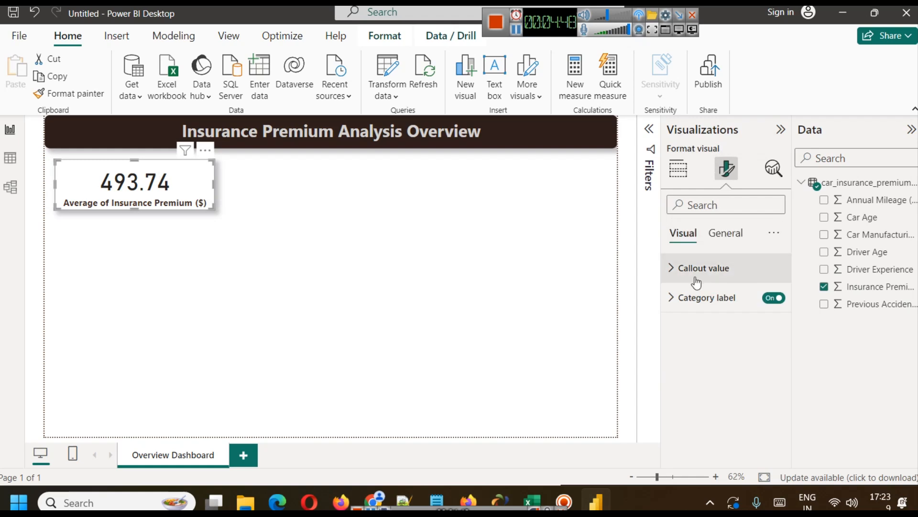
left_click(725, 233)
left_click(699, 328)
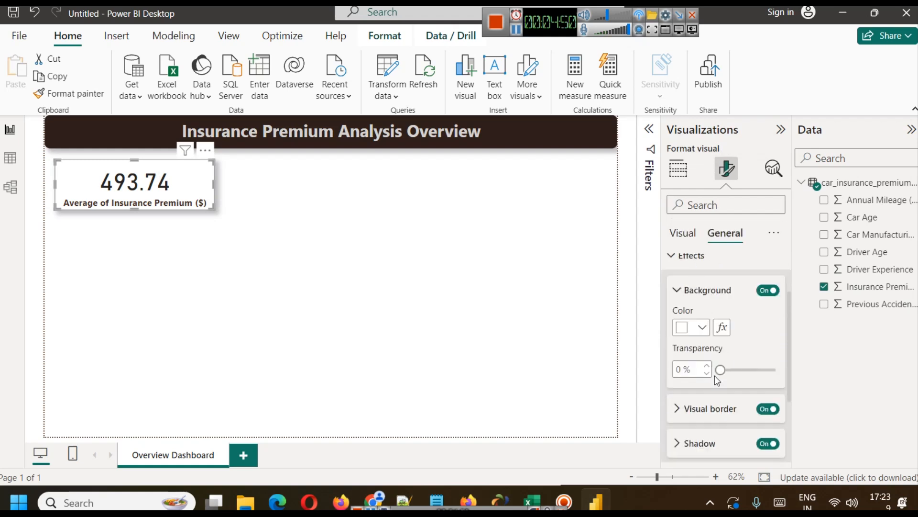
scroll(684, 347, "down", 2)
scroll(684, 298, "up", 2)
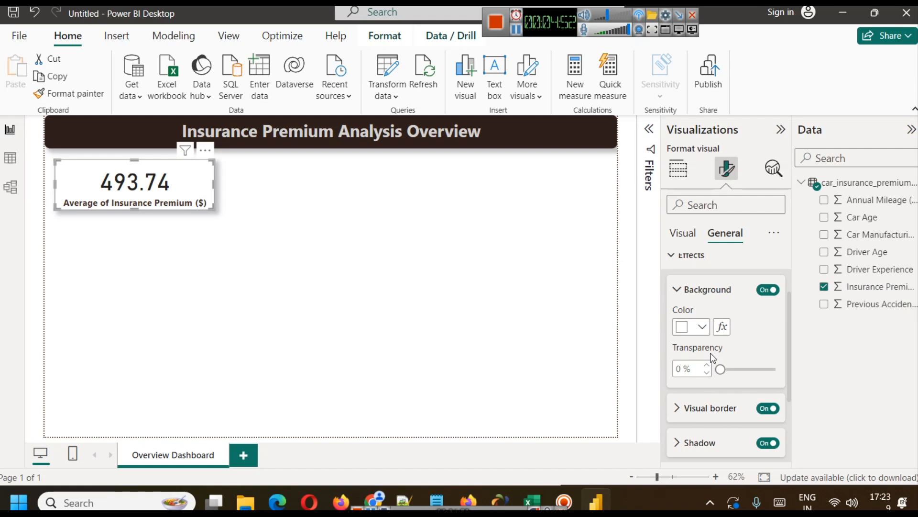
scroll(708, 354, "down", 3)
left_click(678, 297)
left_click(682, 376)
type("12")
left_click(419, 314)
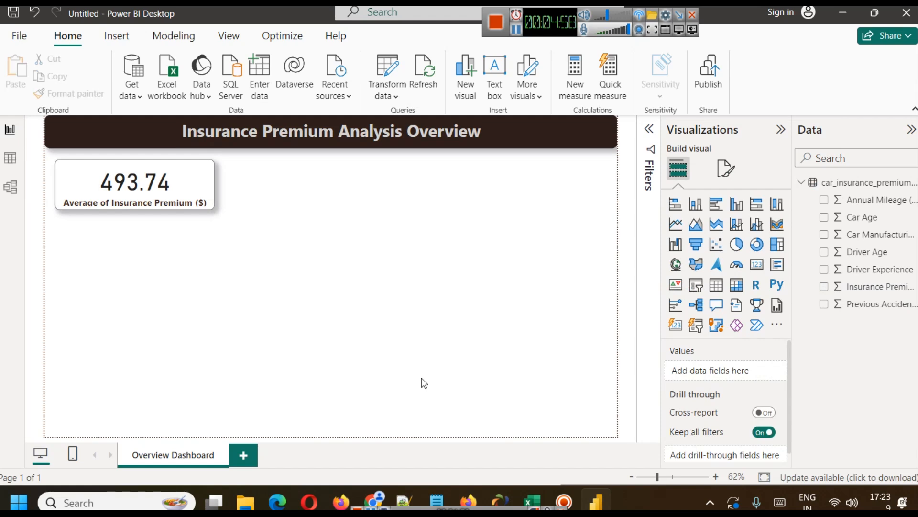
Duplicate the average premium card and place the copy to its right, aligned with the original.
left_click(149, 186)
left_click_drag(302, 186, 320, 185)
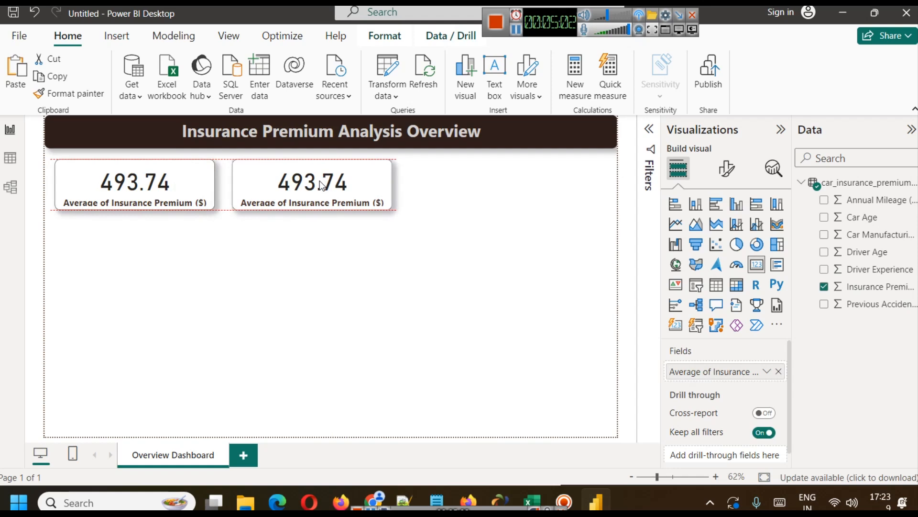
left_click(354, 264)
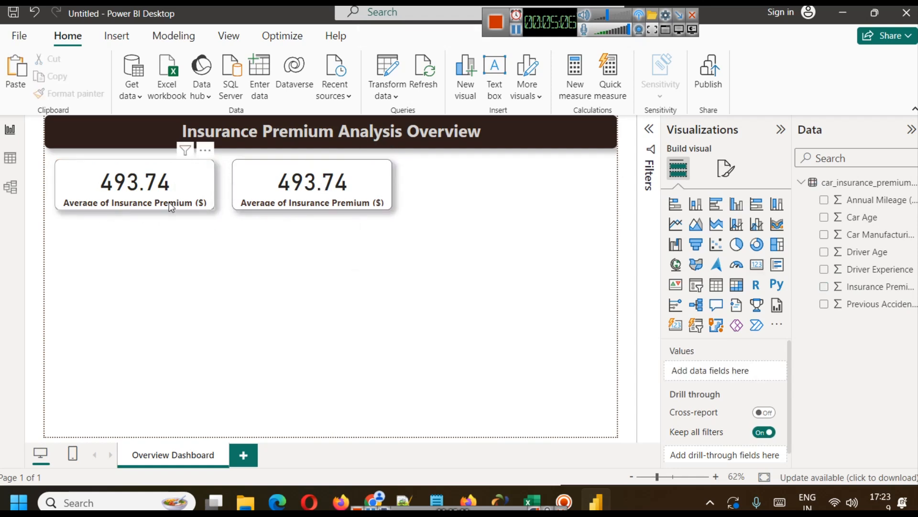
Rename the premium field in the first card to "Avg Insurance Premium" for this visual.
left_click(124, 186)
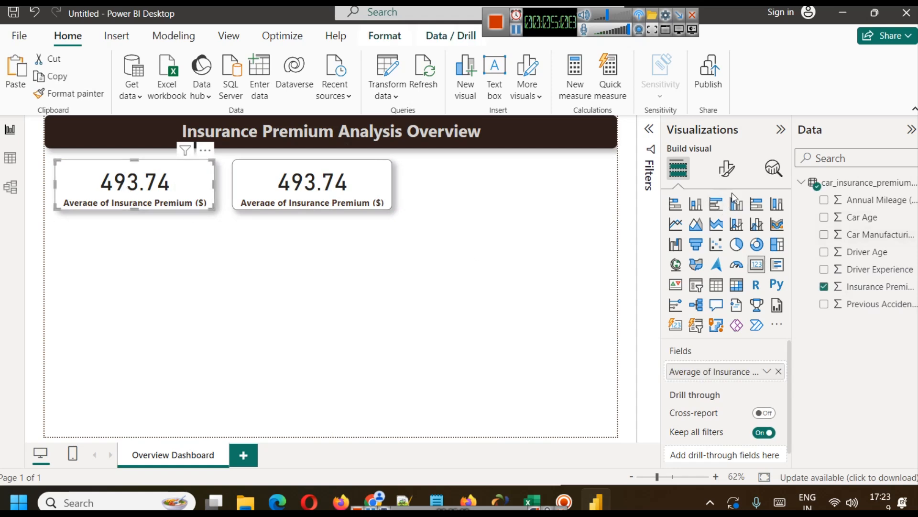
left_click(767, 372)
left_click(878, 177)
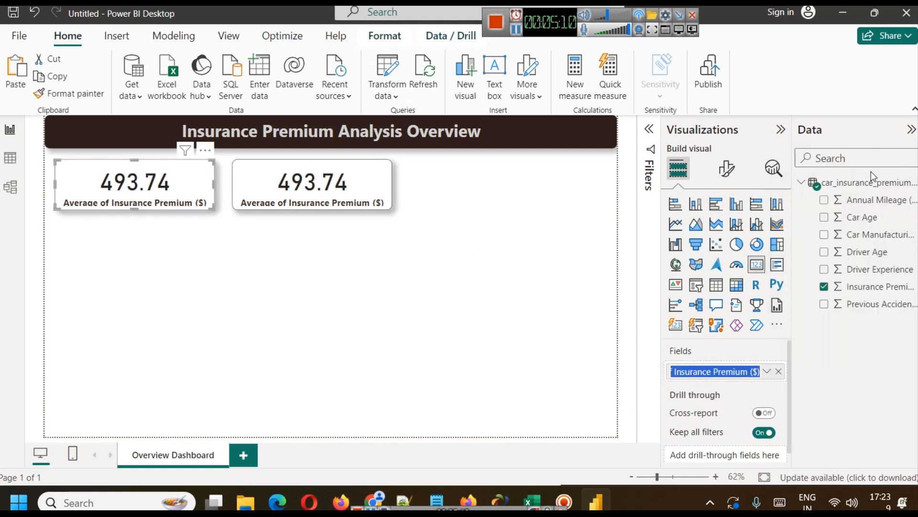
key("Home")
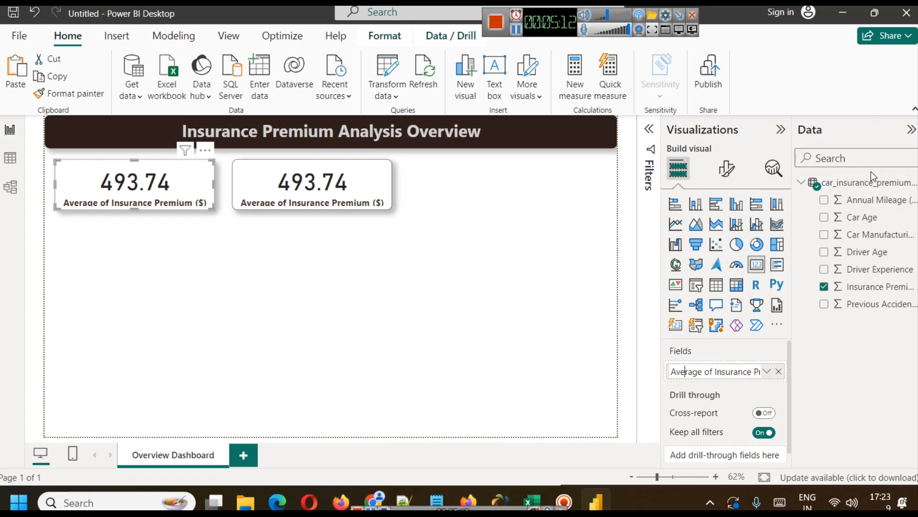
key("shift+Right")
key("shift+Right")
key("shift+Right")
key("shift+Right")
type("g")
key("Right")
key("shift+Right")
key("shift+Right")
key("shift+Right")
key("Delete")
key("Return")
key("End")
key("BackSpace")
key("BackSpace")
key("BackSpace")
key("BackSpace")
key("Return")
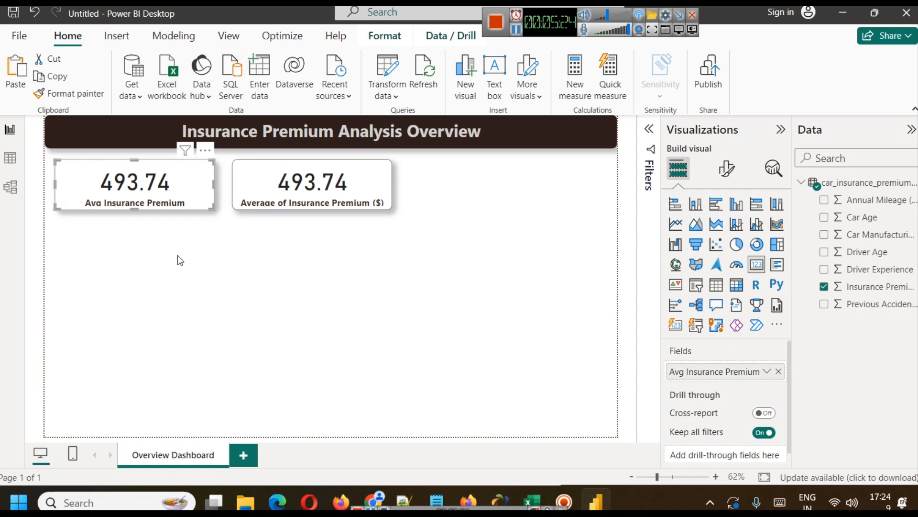
Increase the height of the Avg Insurance Premium card slightly so its label has more room.
left_click(205, 255)
left_click(110, 191)
left_click_drag(133, 209, 134, 213)
left_click(156, 246)
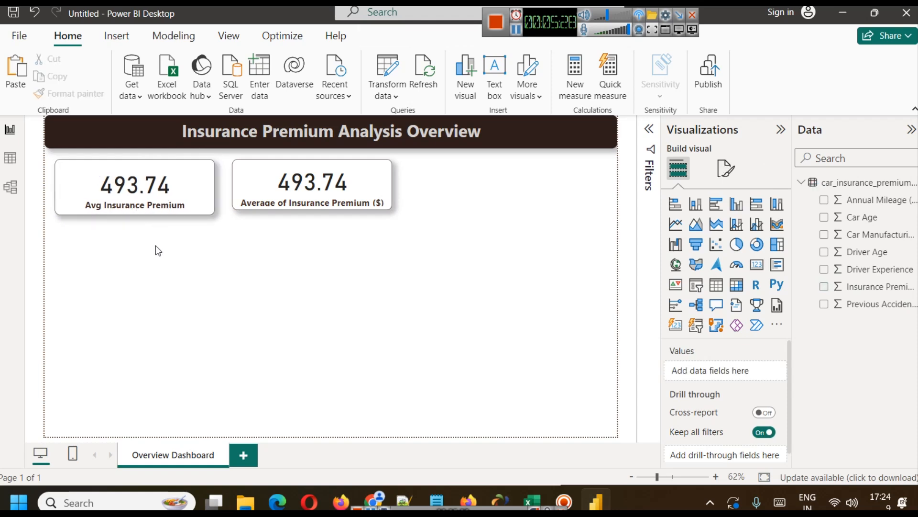
Set the top padding of the Avg Insurance Premium card to 0 px.
left_click(155, 191)
left_click(726, 169)
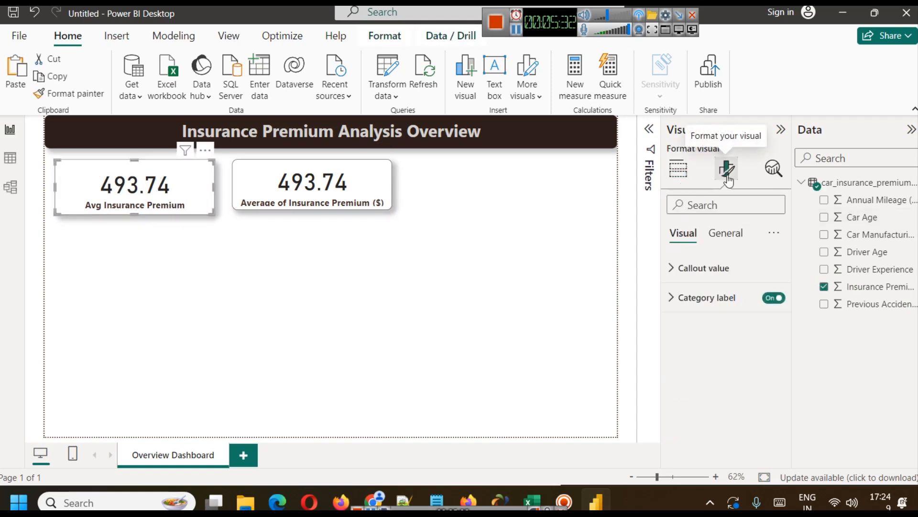
left_click(725, 233)
left_click(759, 326)
left_click(755, 324)
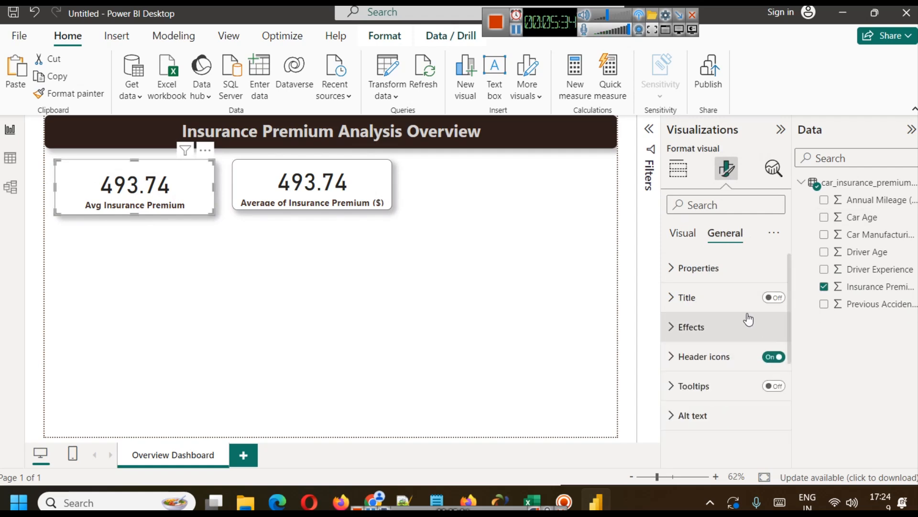
left_click(725, 275)
scroll(689, 342, "down", 3)
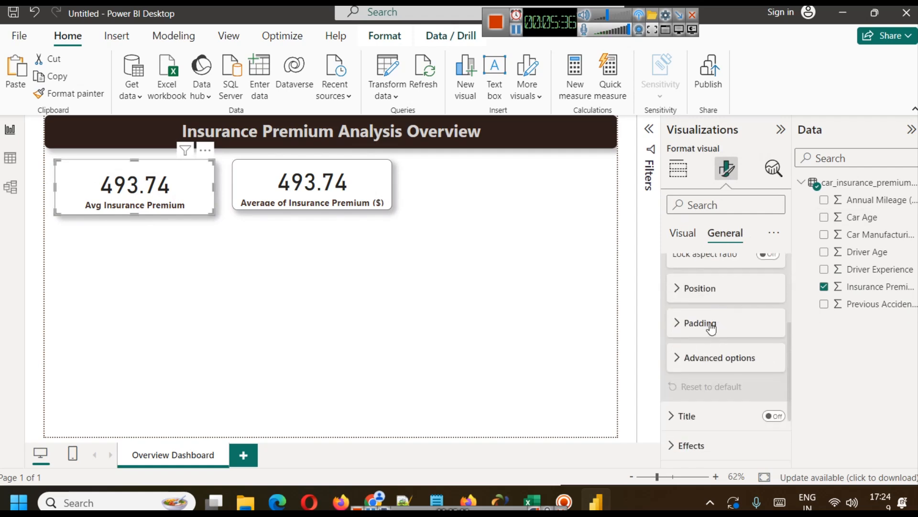
left_click(710, 324)
left_click(738, 352)
left_click(738, 351)
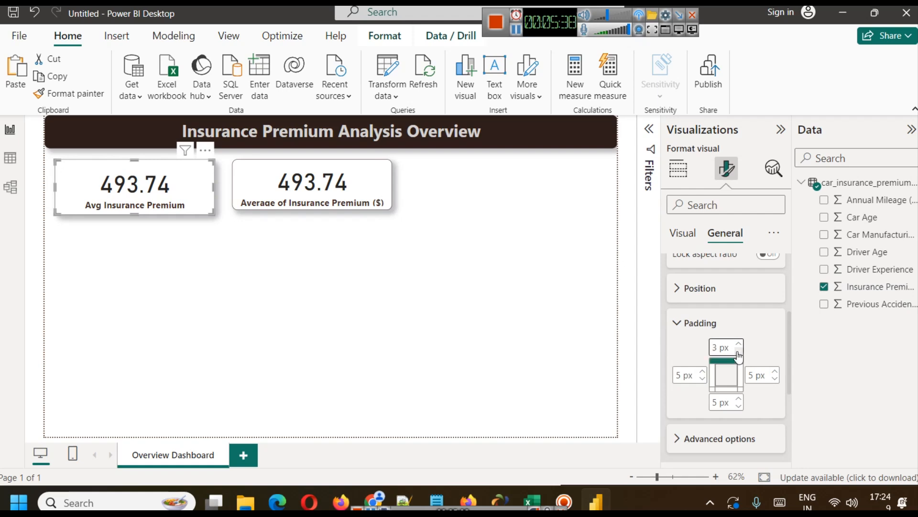
left_click(738, 353)
left_click(739, 352)
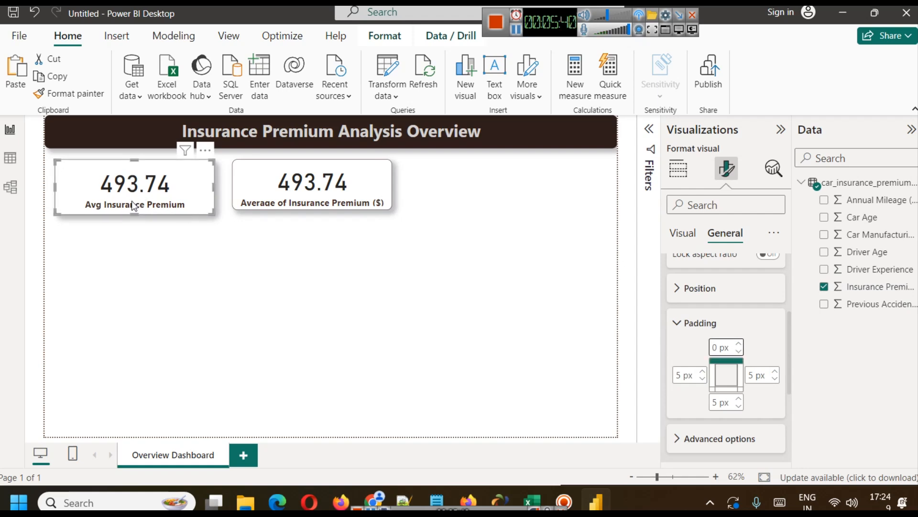
Adjust the height of the Avg Insurance Premium card so the value and label fit with space below.
mouse_move(135, 214)
left_mouse_down()
mouse_move(134, 197)
mouse_move(134, 209)
left_mouse_up()
left_click(140, 237)
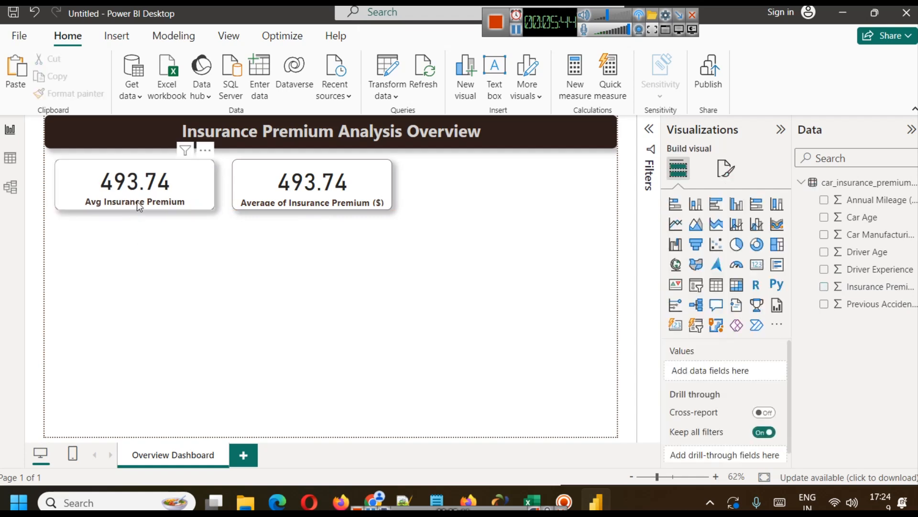
left_click(138, 204)
left_click_drag(132, 210, 133, 216)
left_click(160, 243)
Replace the second card with a copy of the Avg Insurance Premium card, placed beside the original.
left_click(303, 179)
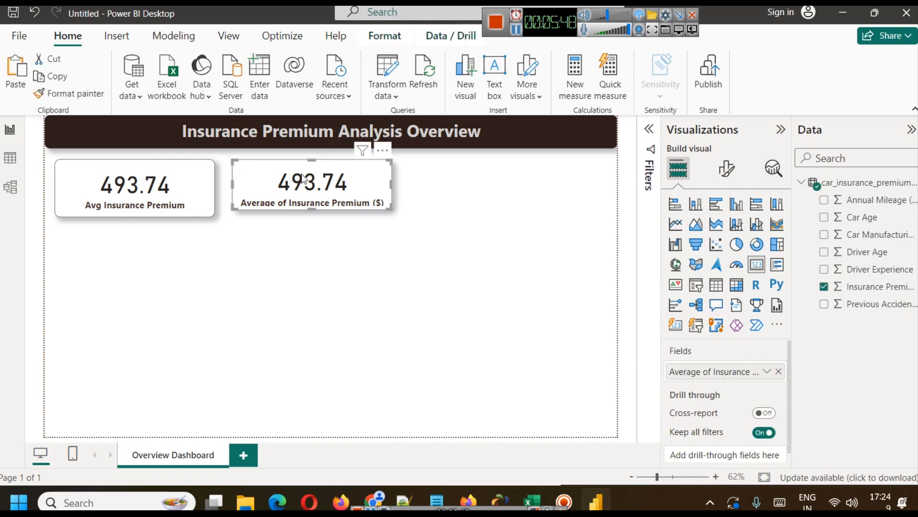
key("Delete")
left_click(127, 196)
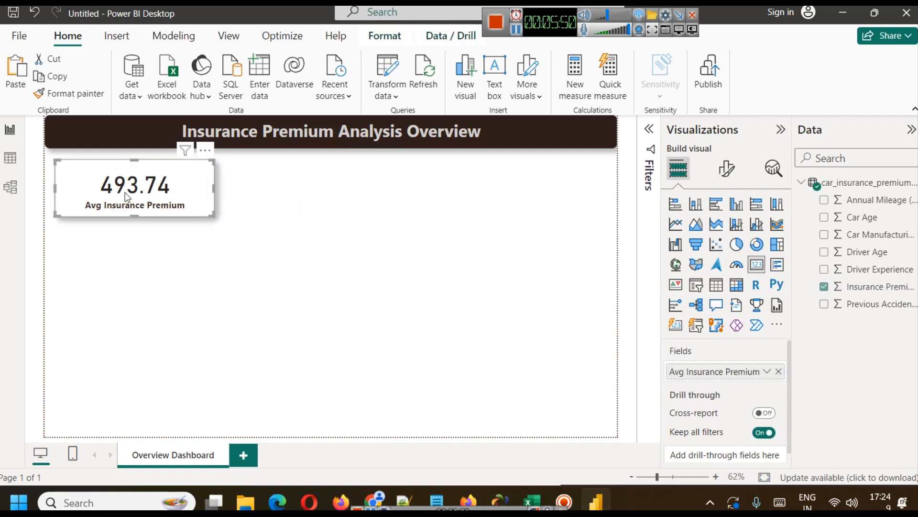
key("ctrl+c")
key("ctrl+v")
left_click_drag(127, 196, 295, 193)
left_click(122, 182)
right_click(118, 168)
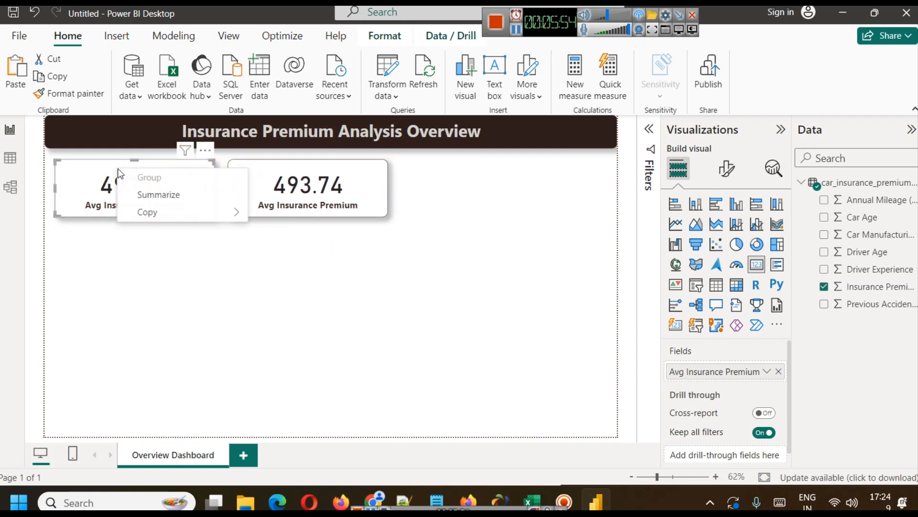
mouse_move(191, 218)
left_click(285, 216)
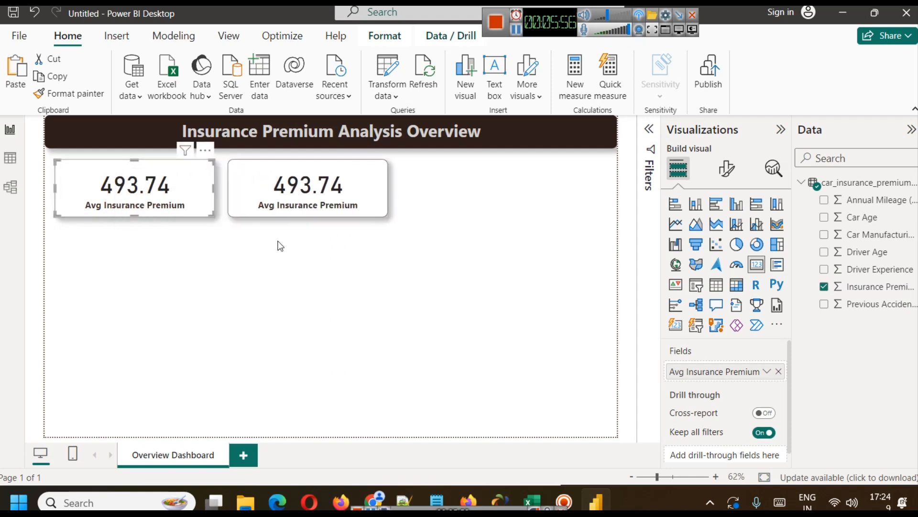
left_click(420, 281)
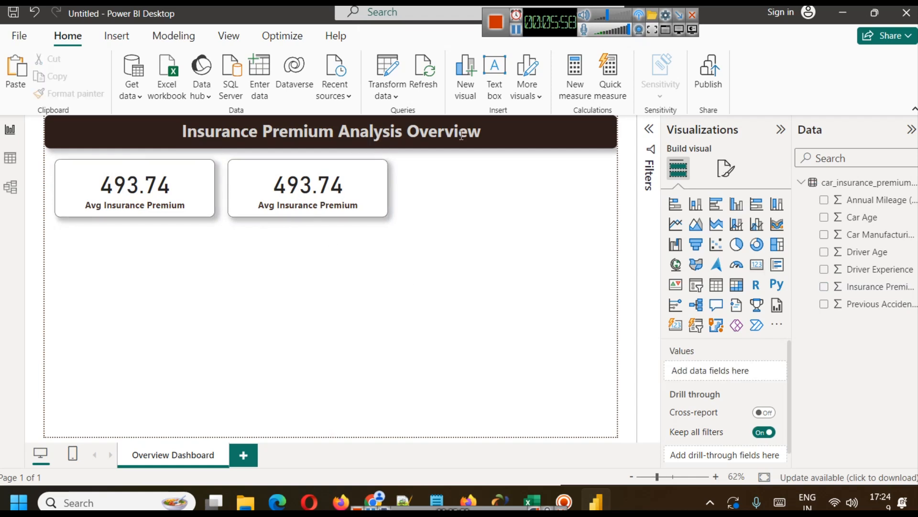
left_click(517, 30)
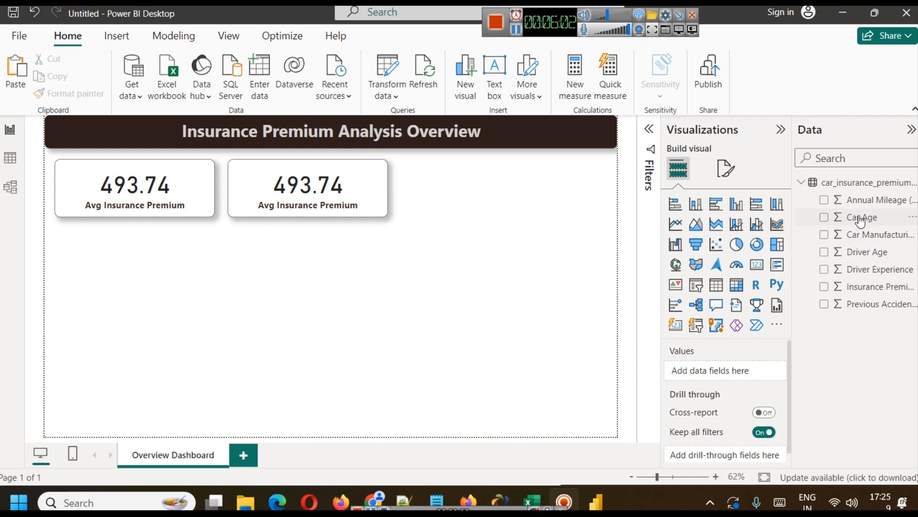
Change the copied card's premium aggregation to Sum and move the card directly below the first one.
left_click(318, 204)
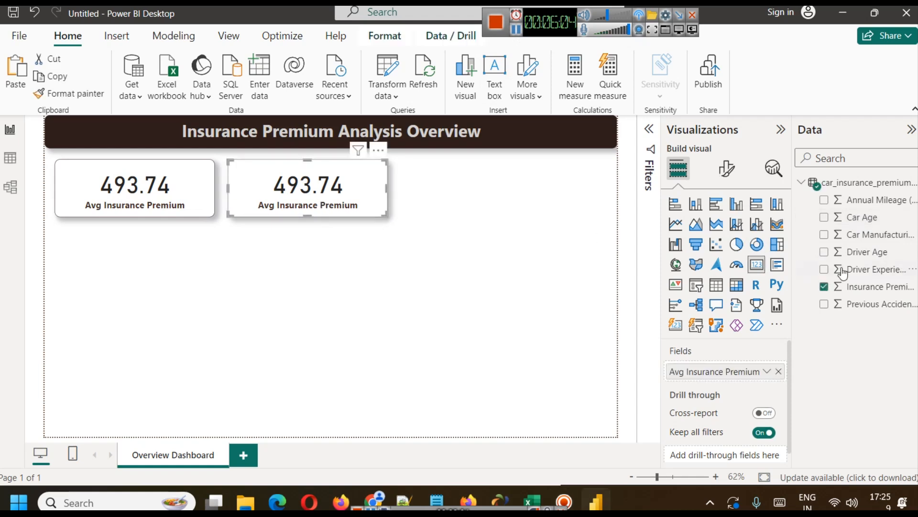
left_click(767, 372)
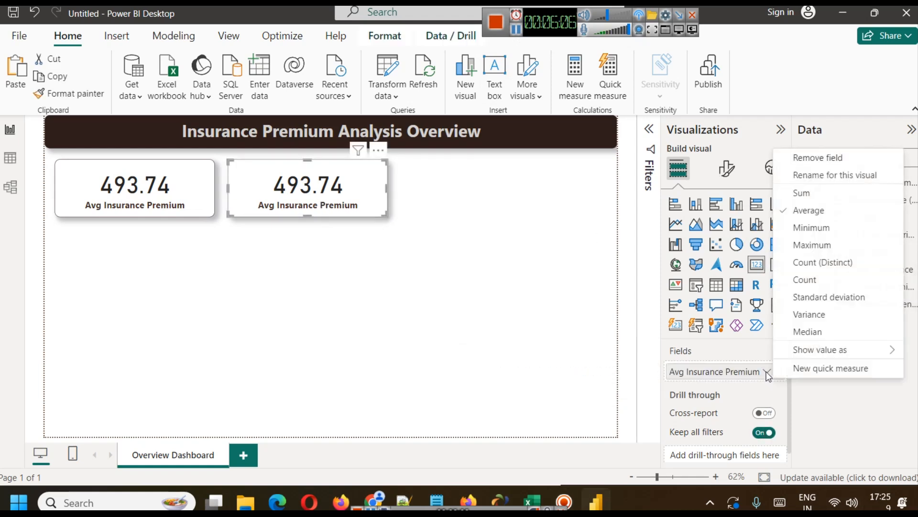
left_click(802, 193)
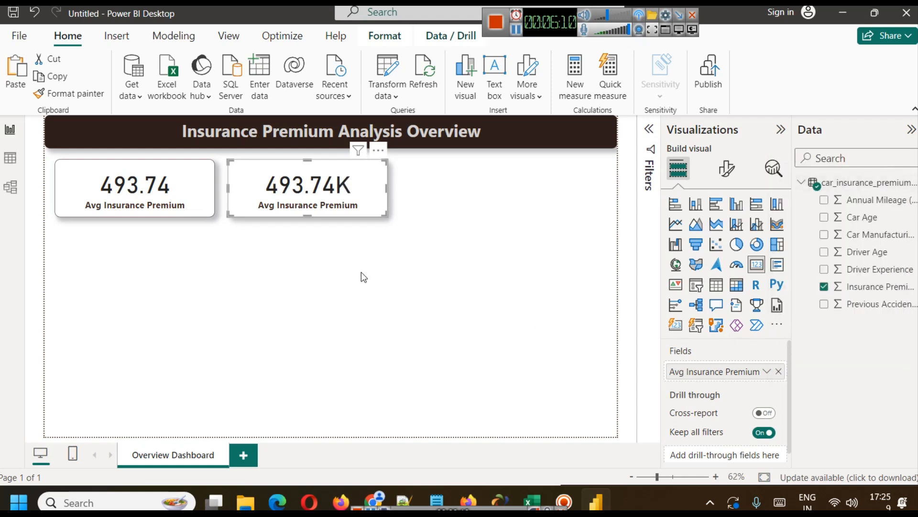
left_click(767, 371)
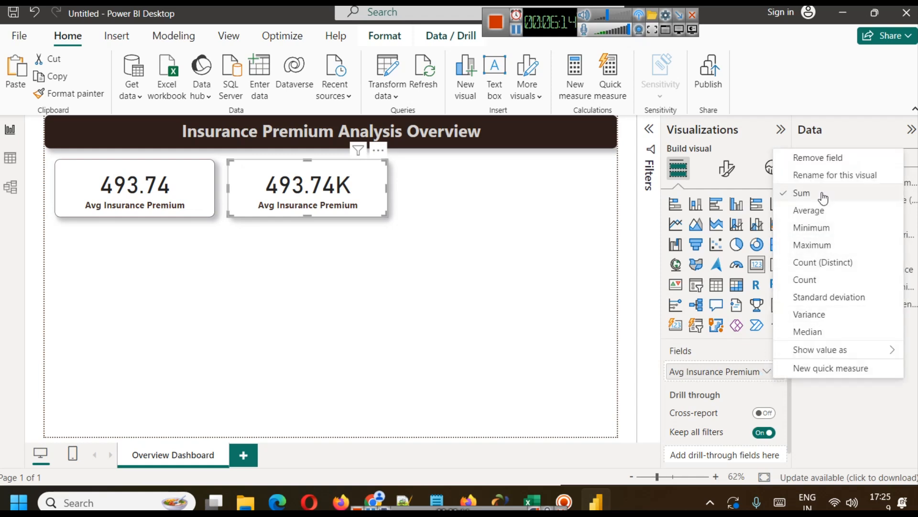
left_click(804, 193)
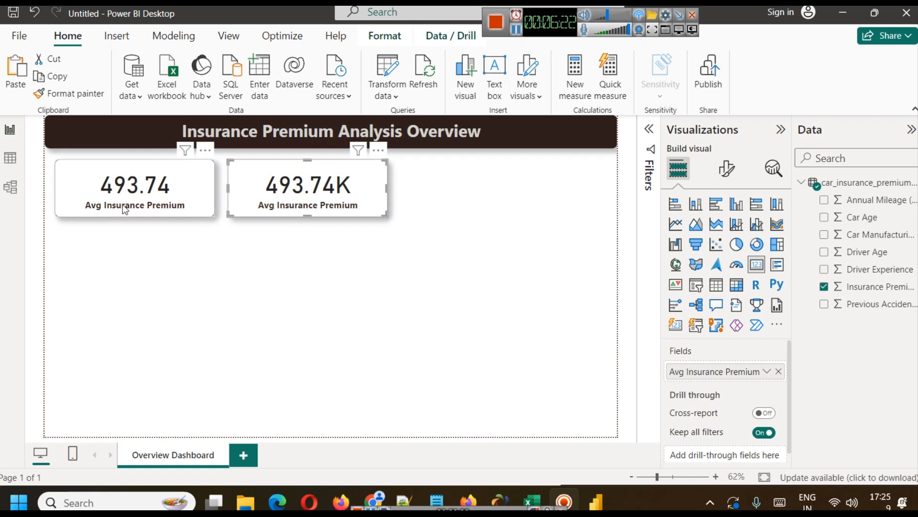
left_click(312, 246)
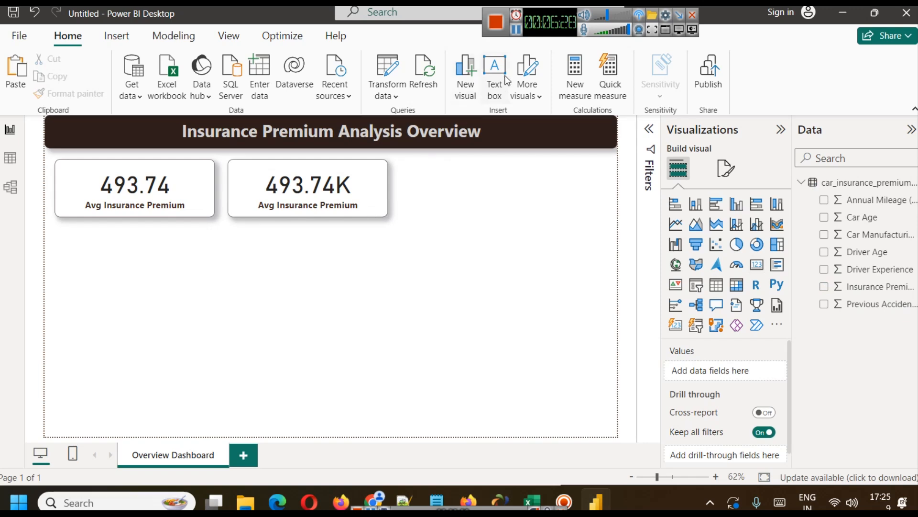
left_click_drag(525, 38, 524, 74)
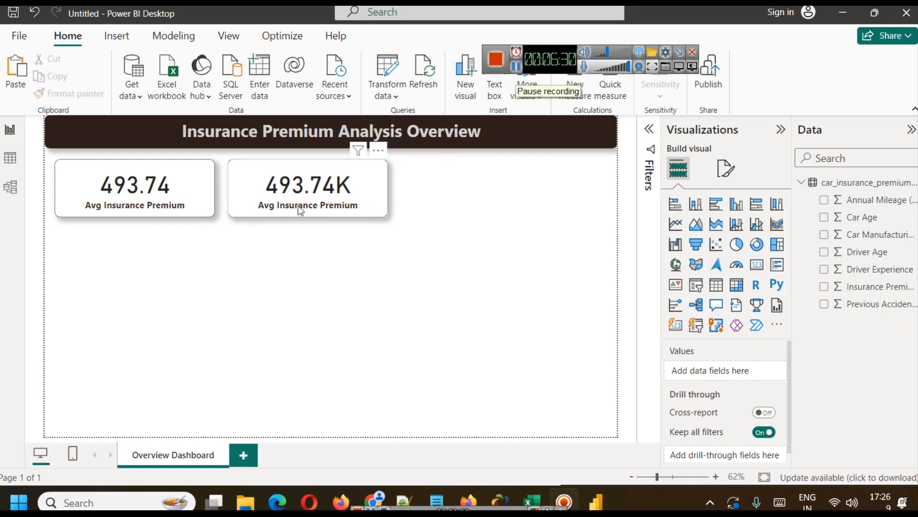
left_click_drag(271, 168, 94, 227)
left_click(311, 224)
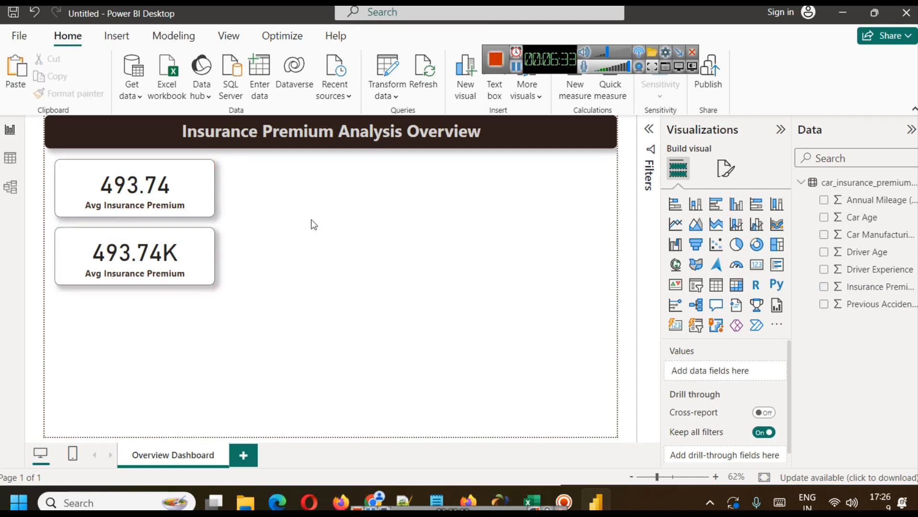
Add an empty clustered bar chart beside the two cards, matching their combined height and slightly wider than a card.
left_click(715, 210)
left_click_drag(110, 337, 280, 177)
left_click_drag(306, 223, 312, 283)
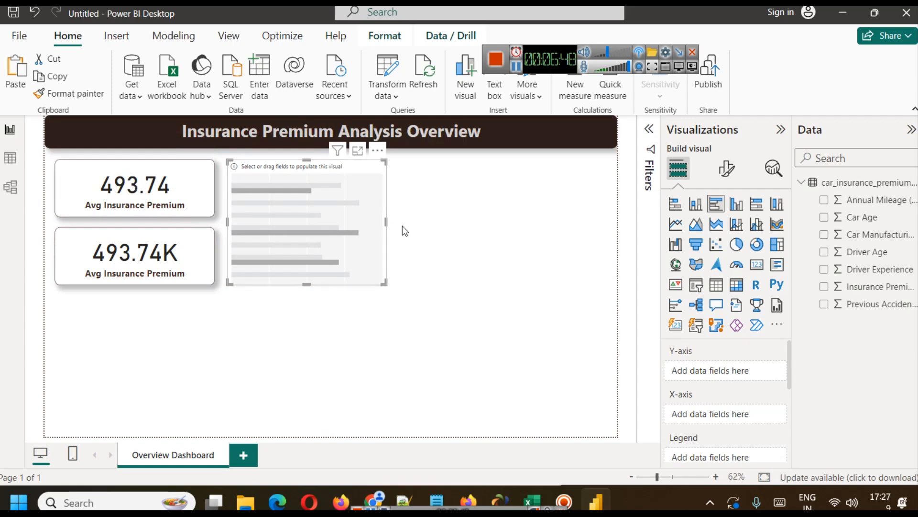
left_click_drag(386, 221, 420, 222)
left_click(468, 230)
left_click(285, 194)
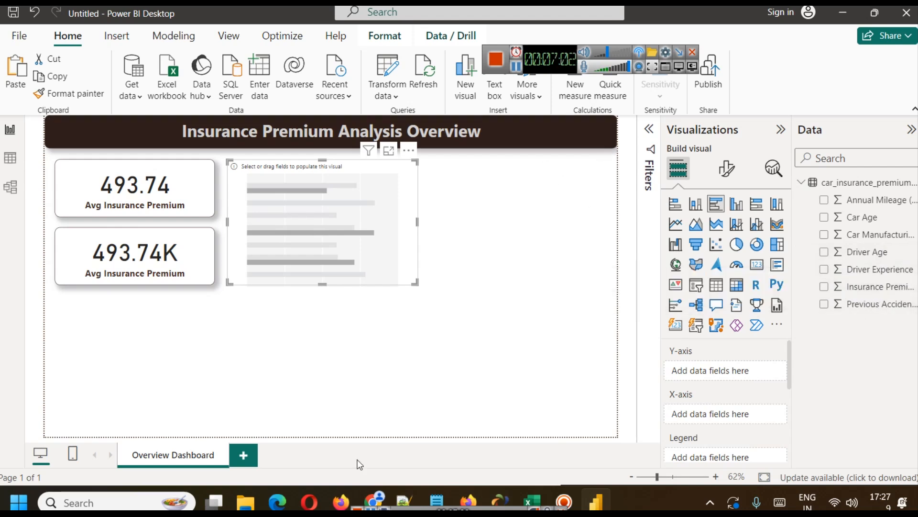
Check the Overview Dashboard visuals listed on the dataset page in the browser, and return to Power BI Desktop.
left_click(374, 501)
left_click(418, 270)
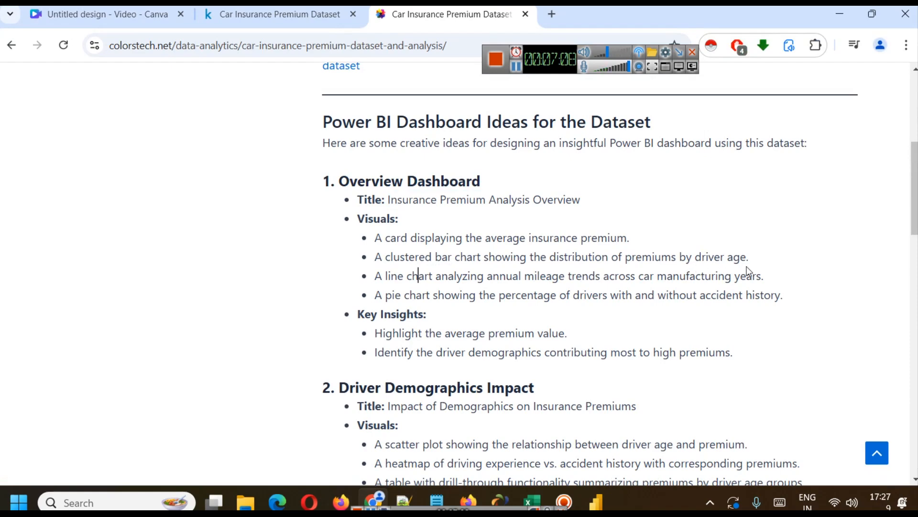
left_click(596, 500)
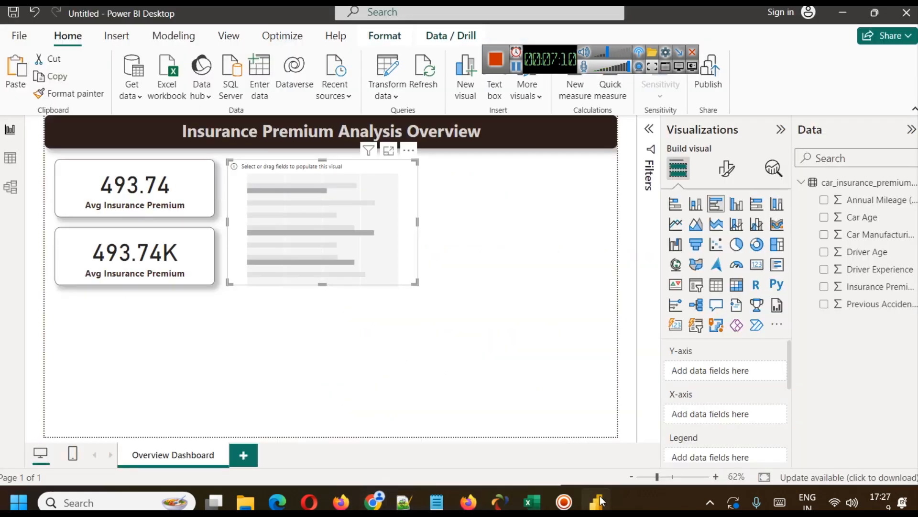
Convert the empty chart to a clustered column chart with Driver Age on the X-axis and Insurance Premium on the Y-axis.
left_click(737, 204)
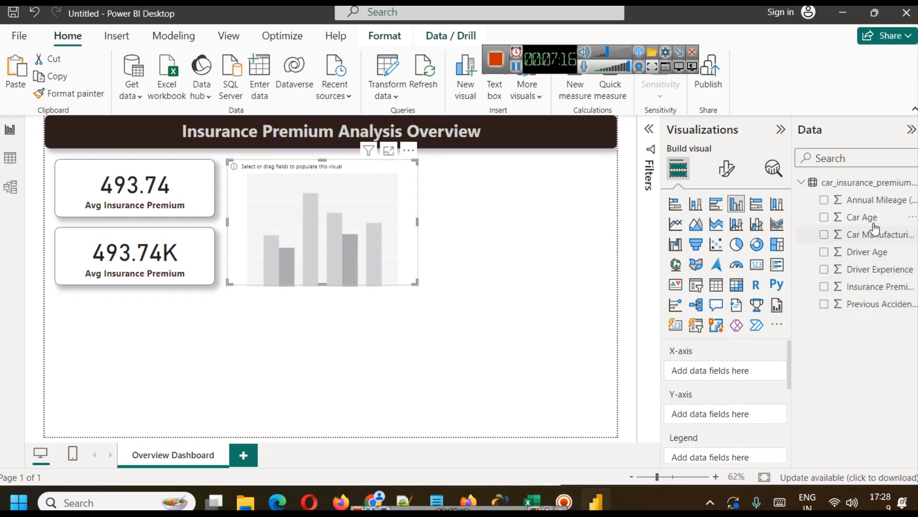
left_click_drag(875, 252, 732, 373)
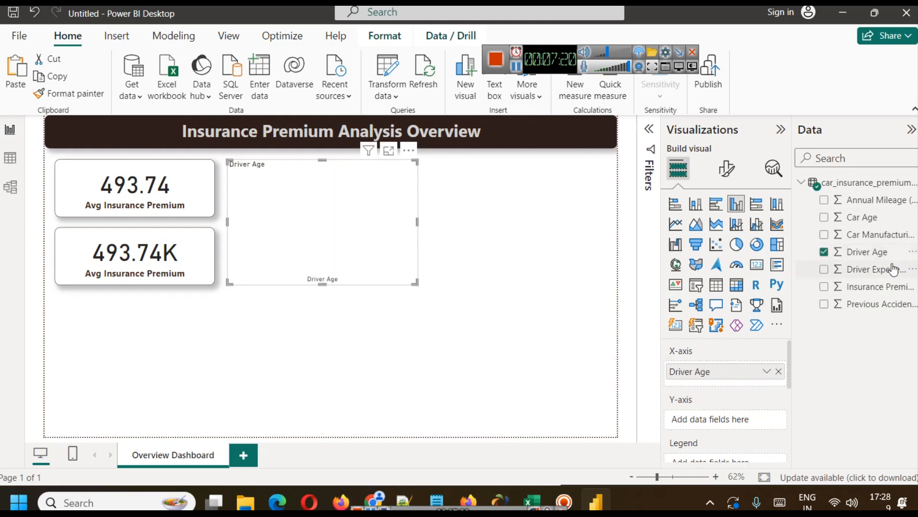
left_click_drag(877, 286, 746, 418)
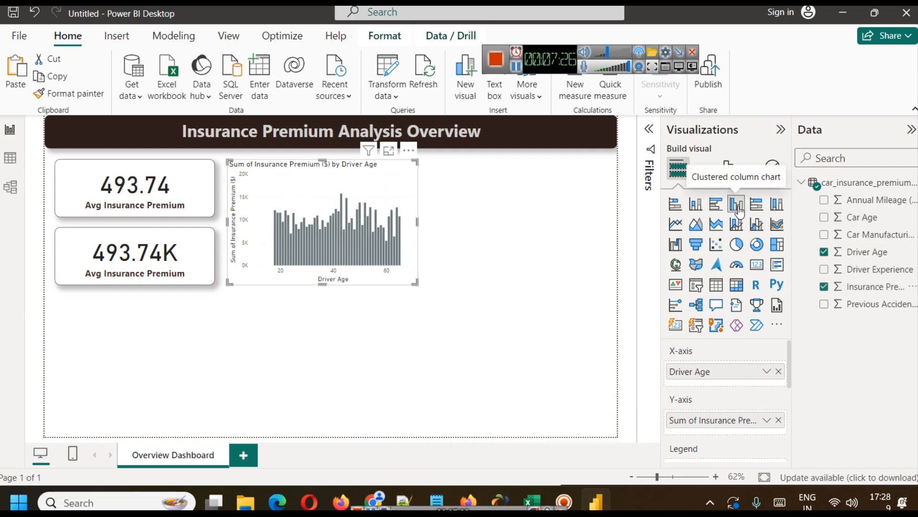
Try the clustered bar type for the premium by driver age chart and switch back to clustered column.
left_click(719, 204)
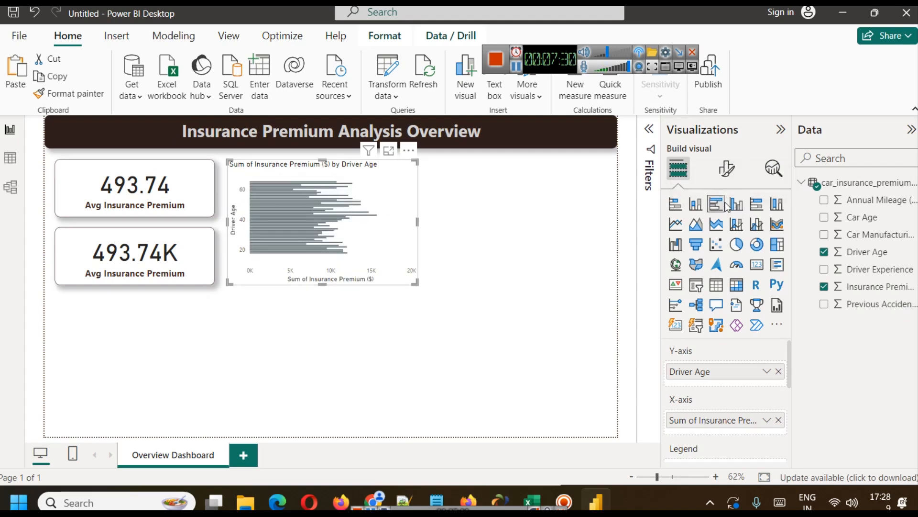
left_click(736, 205)
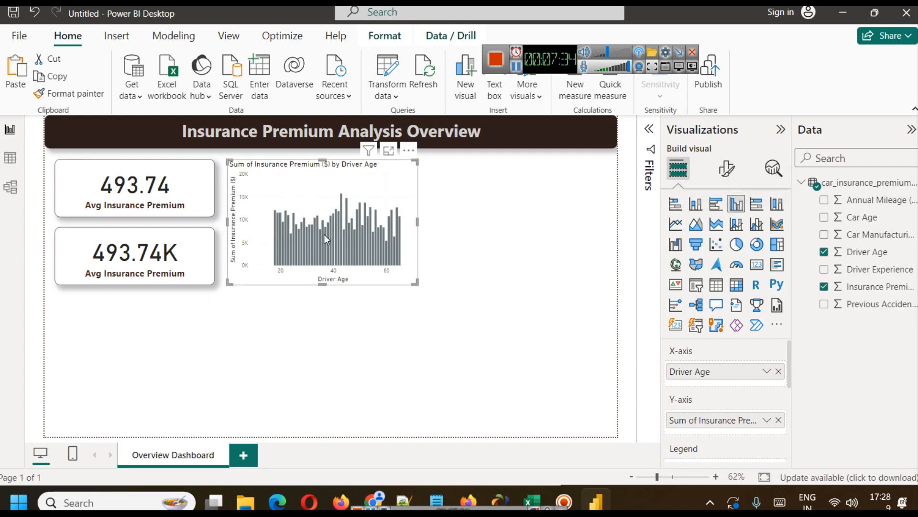
mouse_move(371, 229)
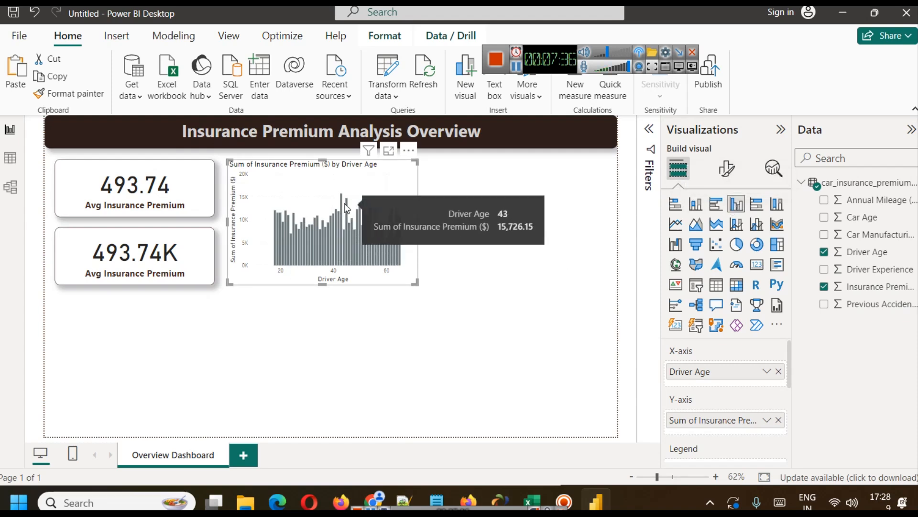
Rename the Y-axis field of the driver age chart to "Total Insurance Premium" for this visual.
mouse_move(342, 199)
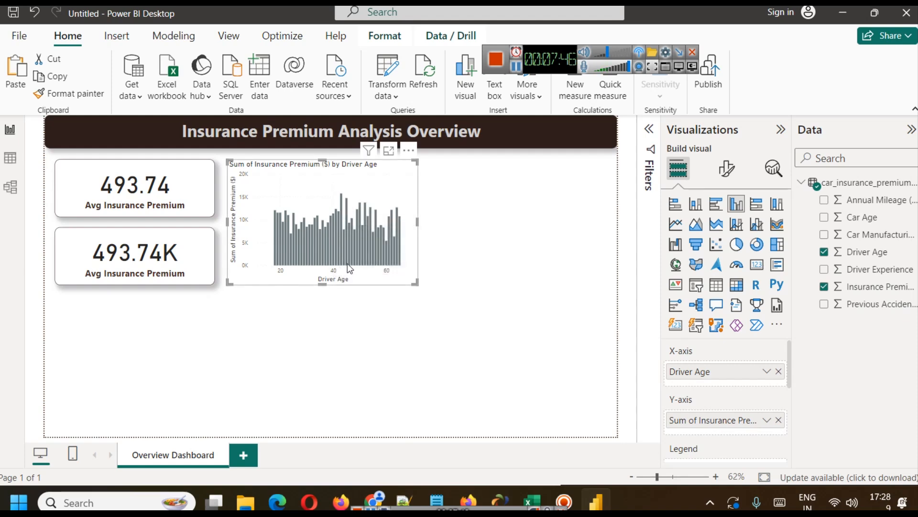
mouse_move(348, 265)
mouse_move(398, 216)
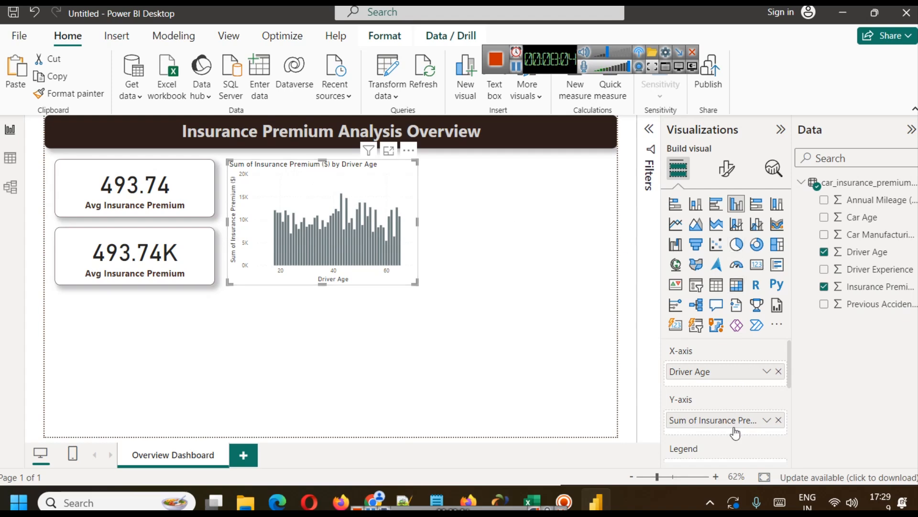
left_click(767, 425)
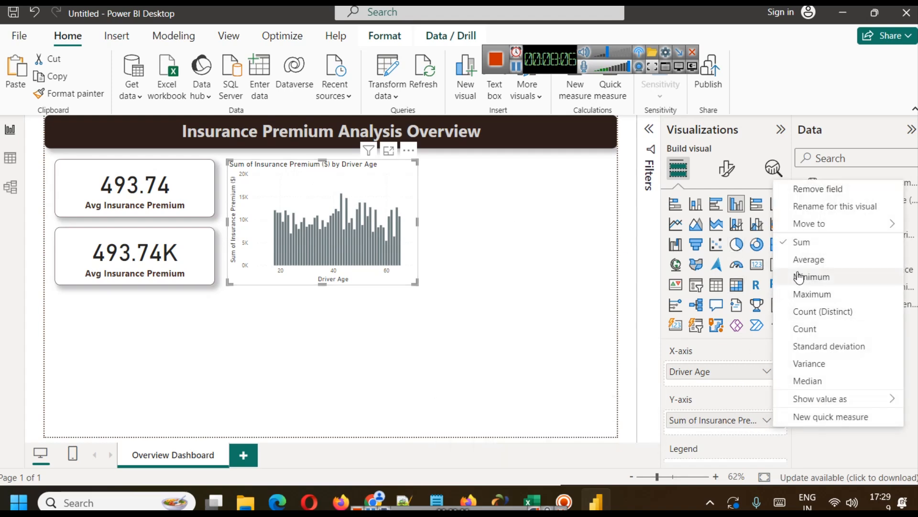
left_click(819, 206)
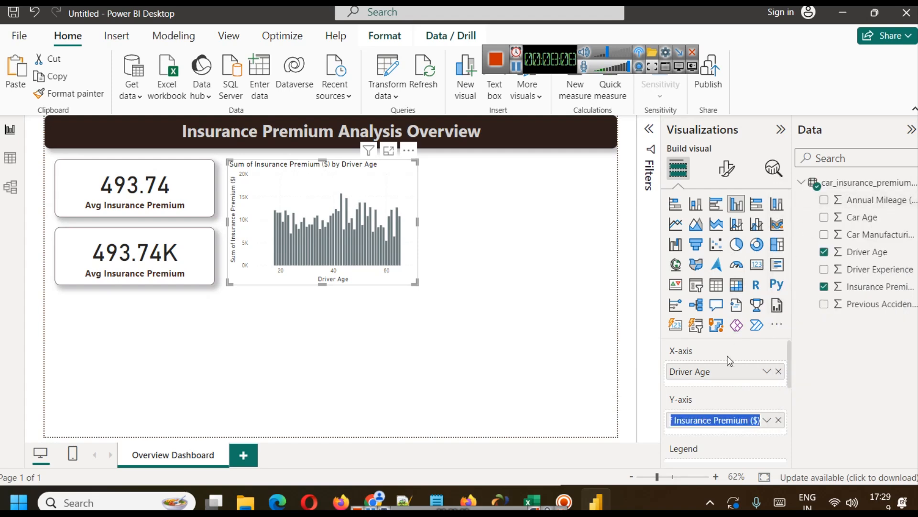
key("Home")
key("shift+Right")
key("shift+Right")
key("shift+Right")
key("shift+Right")
key("shift+Right")
key("shift+Right")
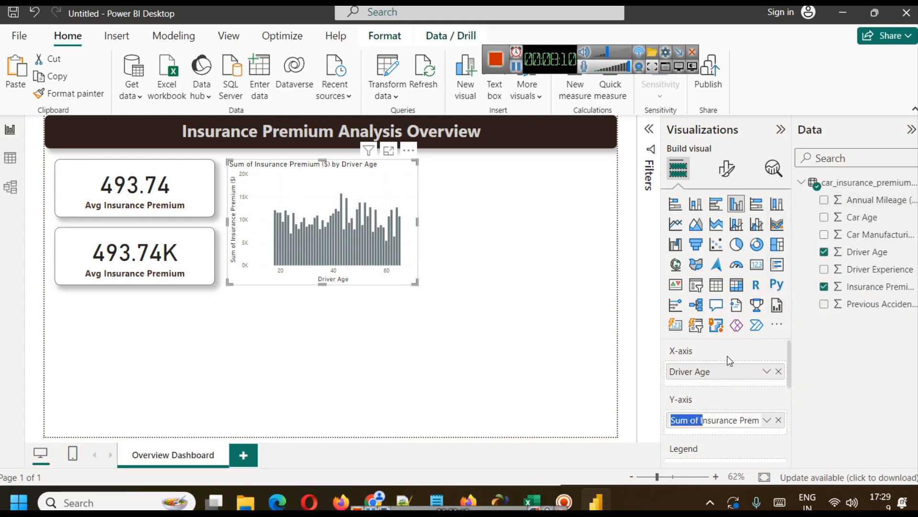
type("Total")
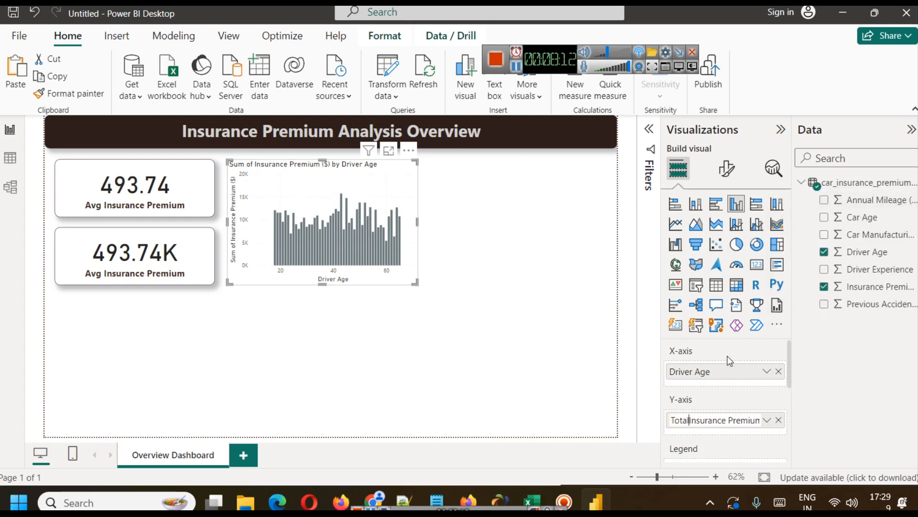
key("Right")
key("Right")
key("Right")
key("Right")
key("Right")
key("Right")
key("Right")
key("Right")
key("Right")
key("Right")
key("Right")
key("Right")
key("Right")
key("Right")
key("Right")
key("Right")
key("Right")
key("BackSpace")
key("BackSpace")
key("BackSpace")
key("BackSpace")
key("Return")
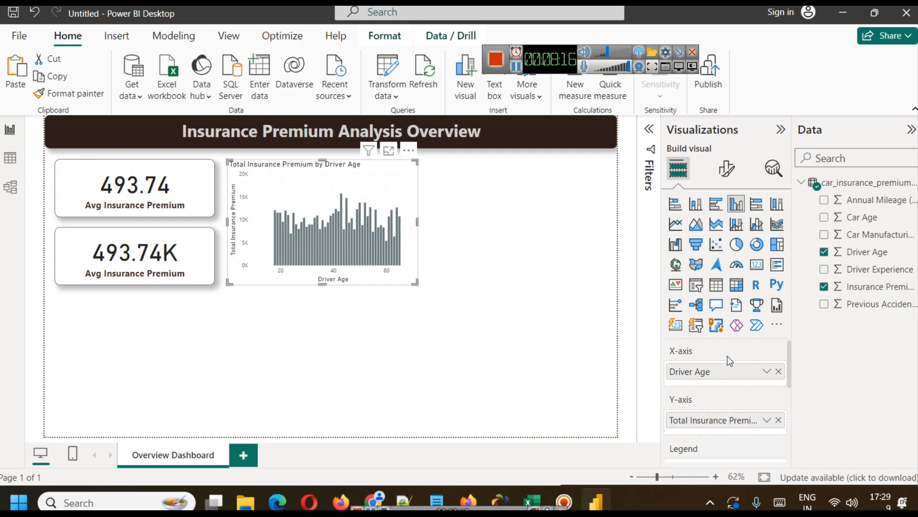
Center the title of the premium by driver age chart and set its font size to 16.
left_click(474, 244)
left_click(404, 195)
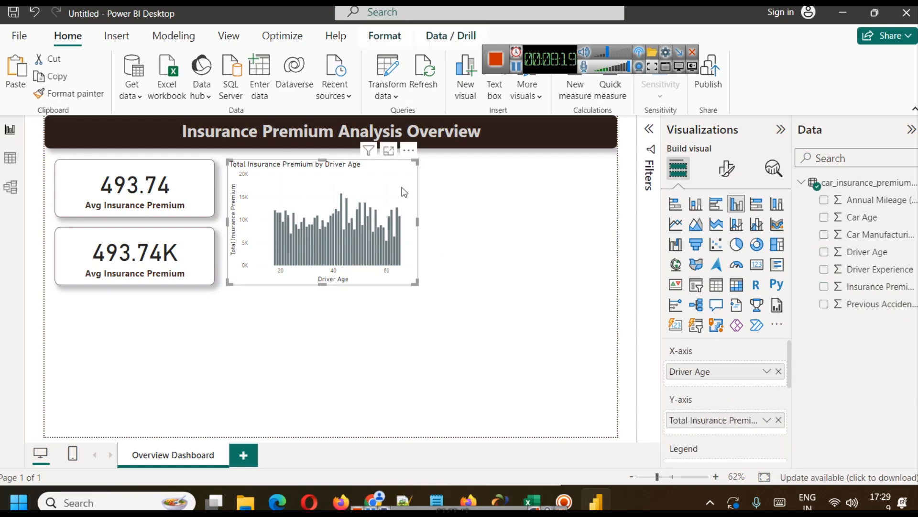
left_click(733, 176)
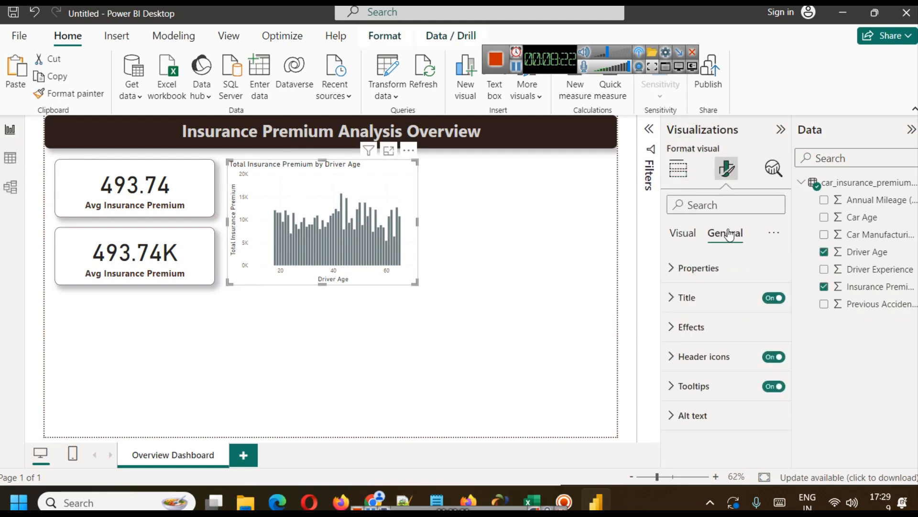
left_click(719, 306)
scroll(732, 342, "down", 3)
left_click(701, 437)
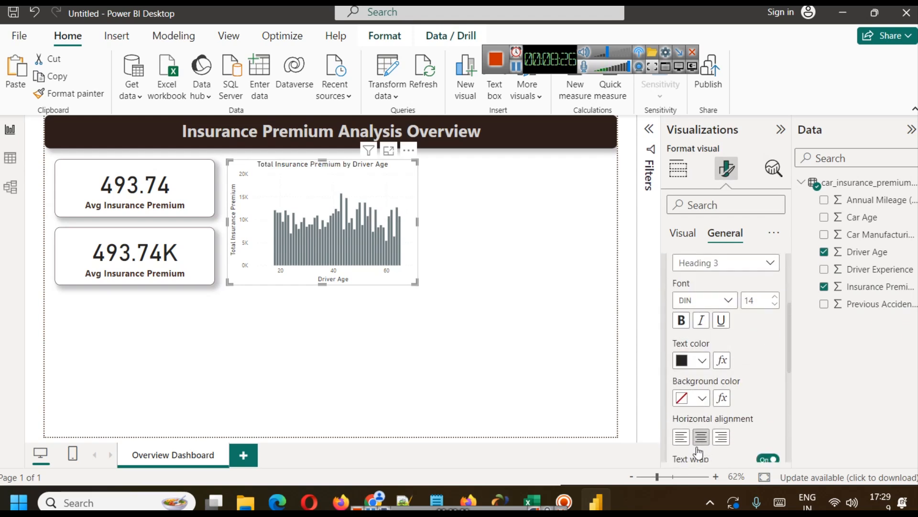
left_click(774, 298)
left_click(775, 298)
left_click(775, 298)
left_click(774, 298)
left_click(774, 304)
left_click(775, 306)
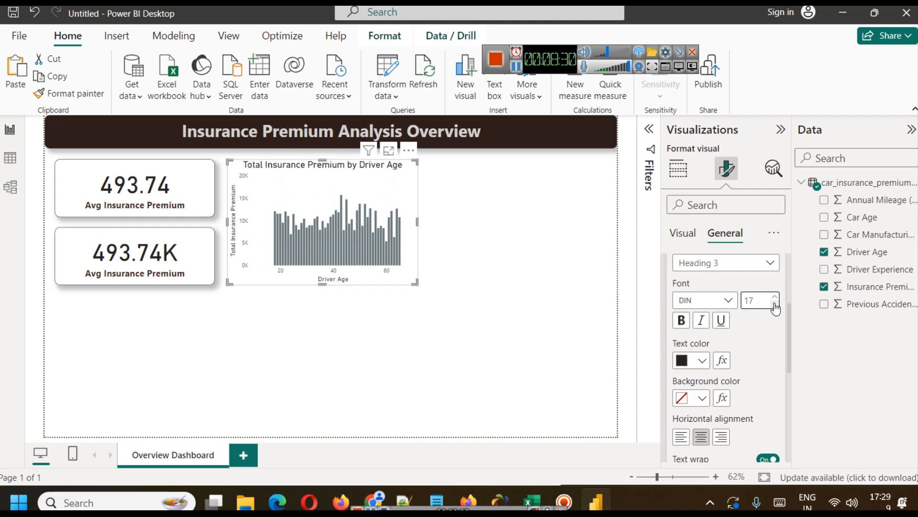
Make the chart title bold and color it dark brown.
left_click(682, 320)
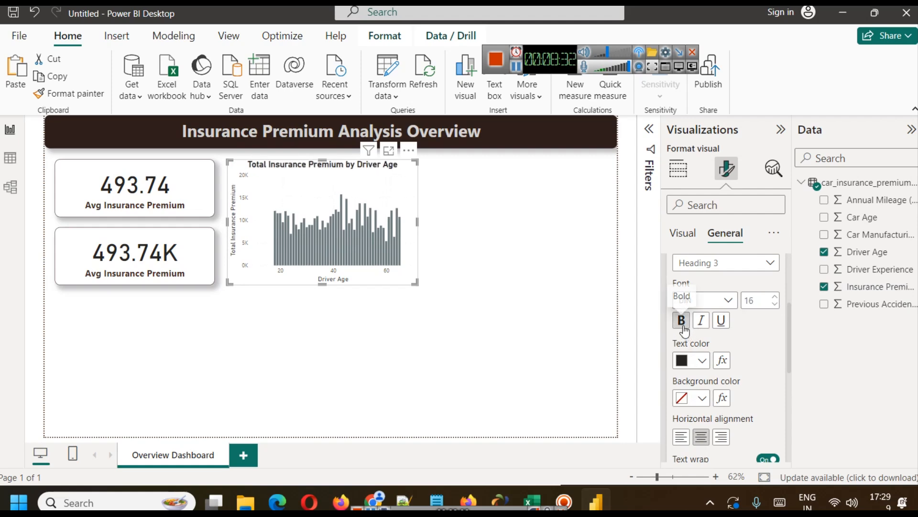
left_click(702, 366)
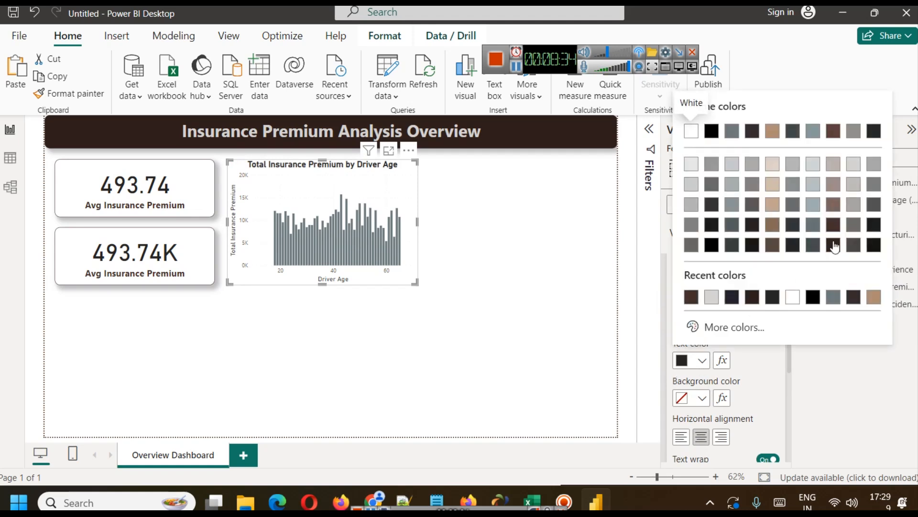
left_click(834, 234)
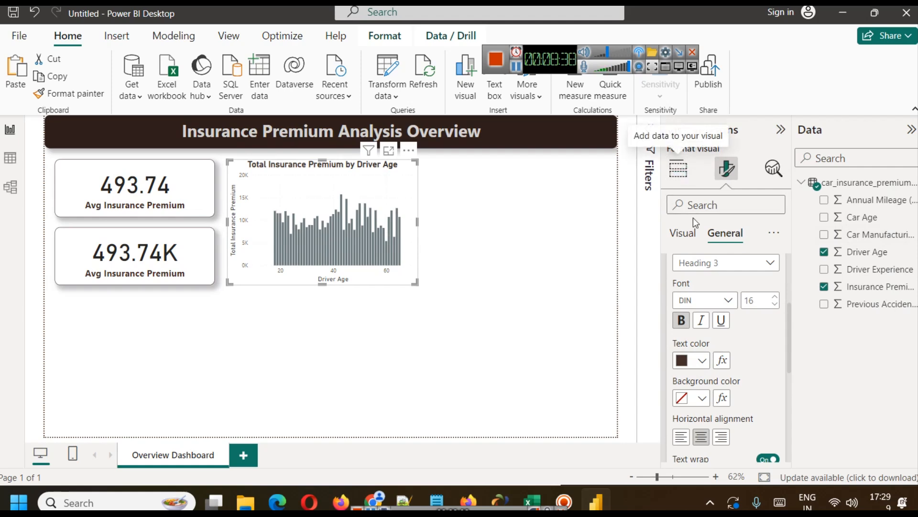
Change the chart's column color to a medium brown theme shade.
left_click(683, 233)
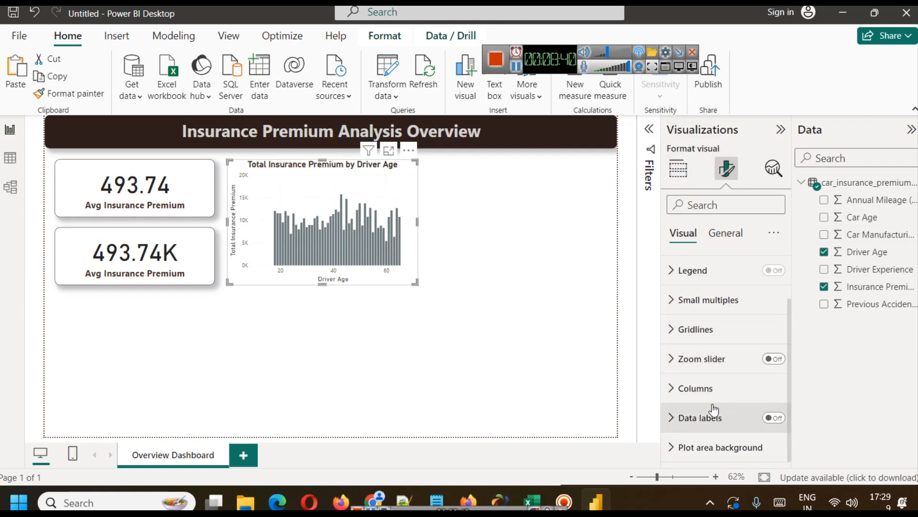
left_click(727, 388)
scroll(741, 363, "down", 3)
scroll(743, 360, "up", 2)
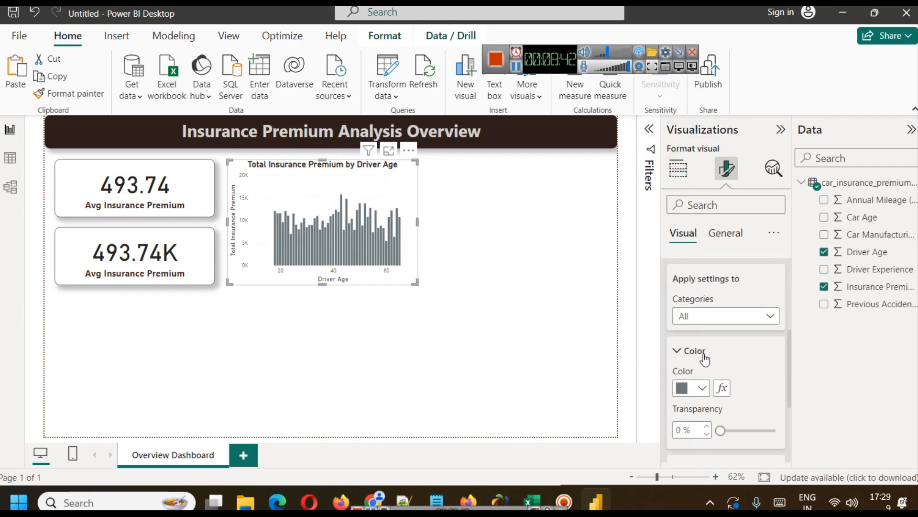
left_click(701, 388)
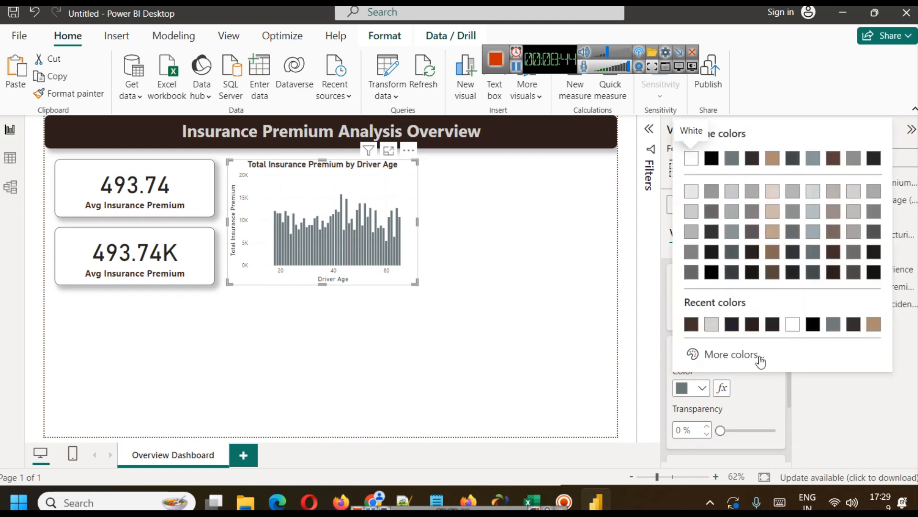
left_click(833, 235)
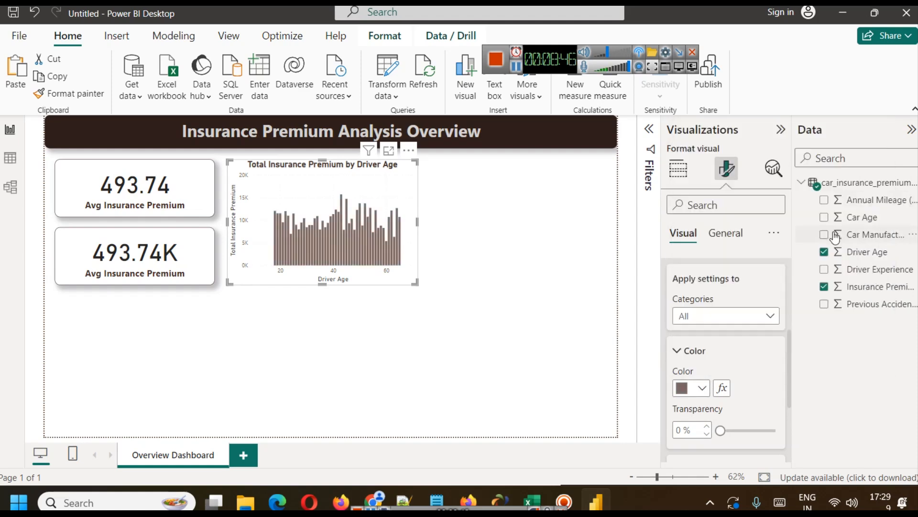
left_click(506, 265)
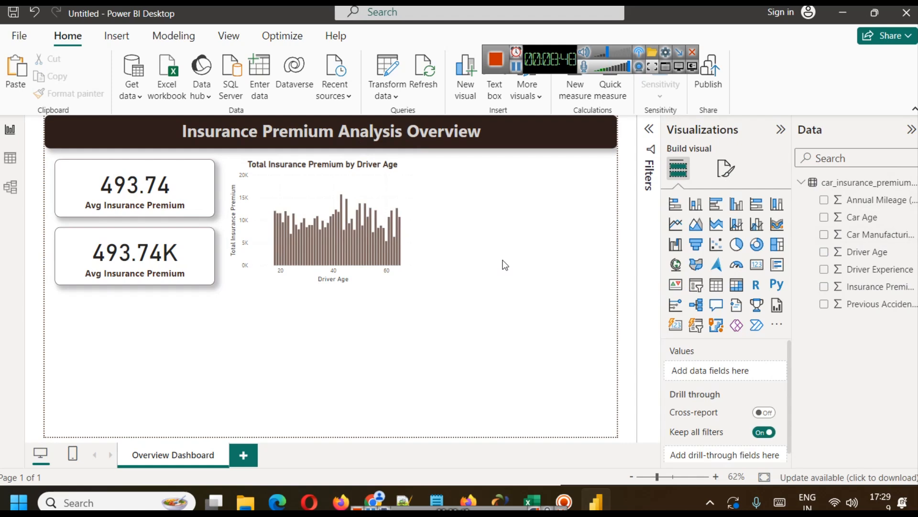
Copy the upper Avg Insurance Premium card's formatting onto the driver age chart with the format painter.
left_click(387, 174)
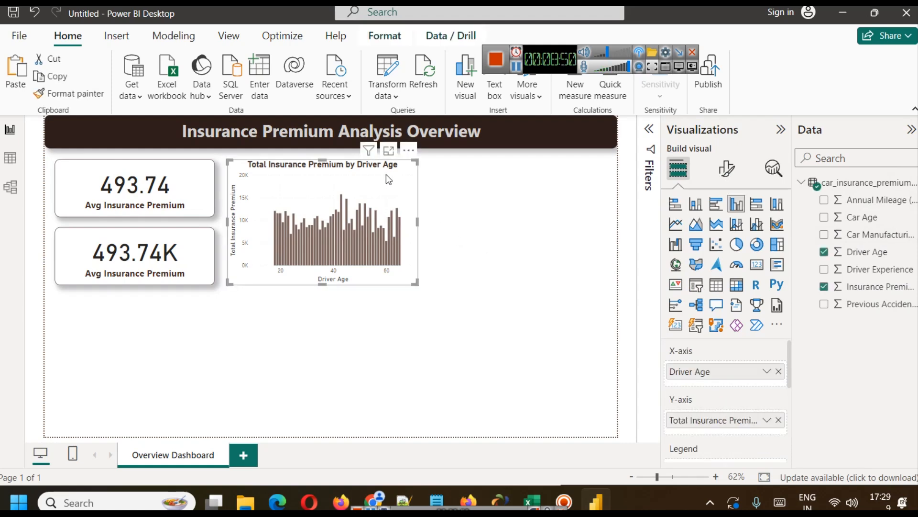
left_click(185, 168)
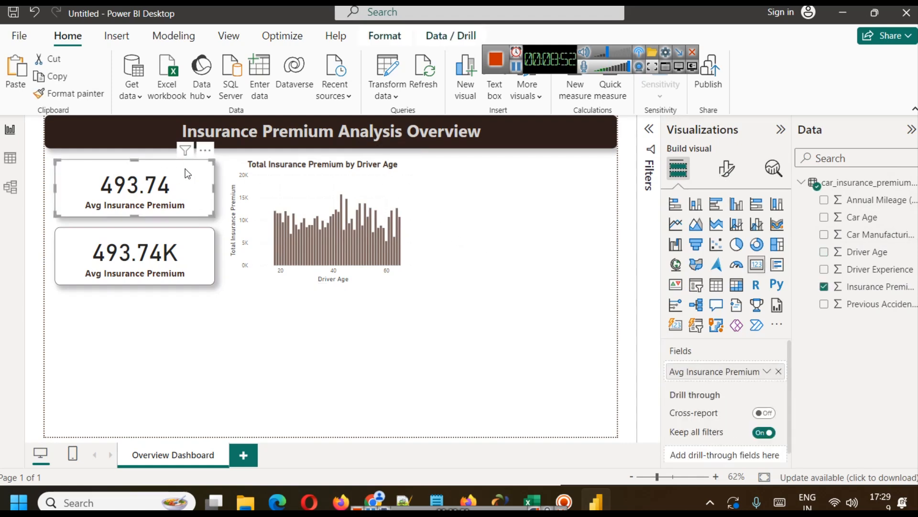
left_click(312, 189)
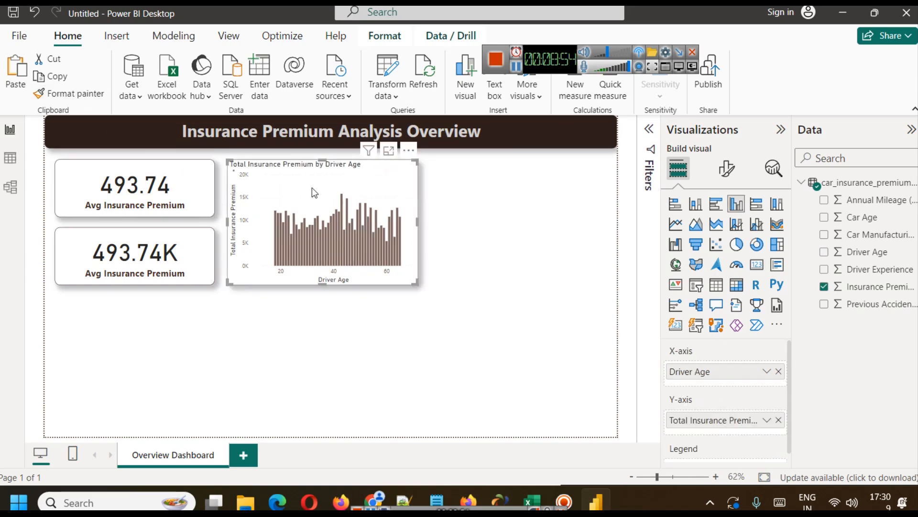
left_click(500, 243)
Format the driver age chart's title as centered and bold with font size 16.
left_click(385, 198)
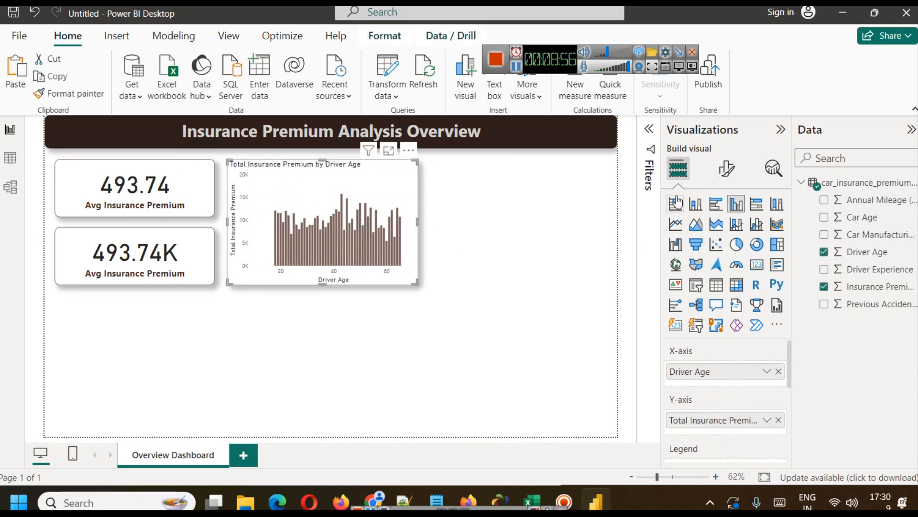
left_click(727, 168)
left_click(725, 233)
left_click(721, 308)
scroll(737, 387, "down", 5)
scroll(736, 386, "up", 1)
scroll(707, 380, "down", 1)
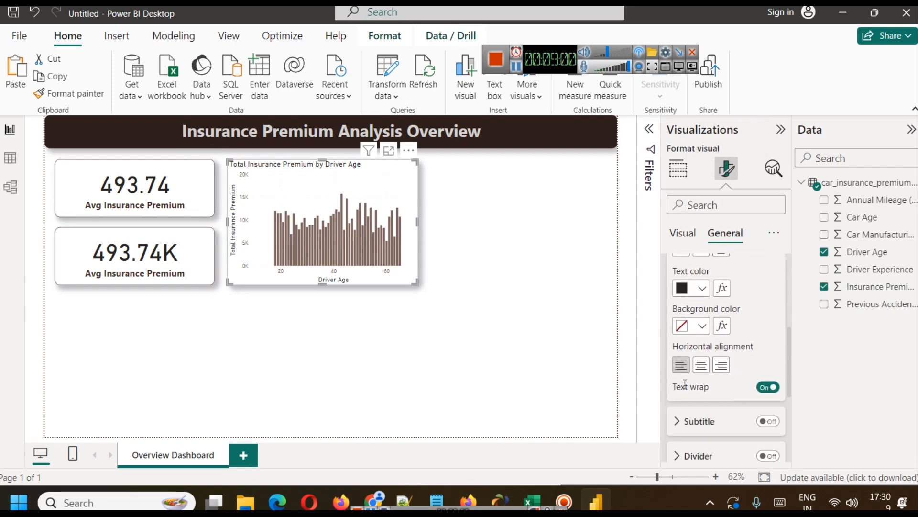
left_click(701, 365)
scroll(748, 290, "up", 3)
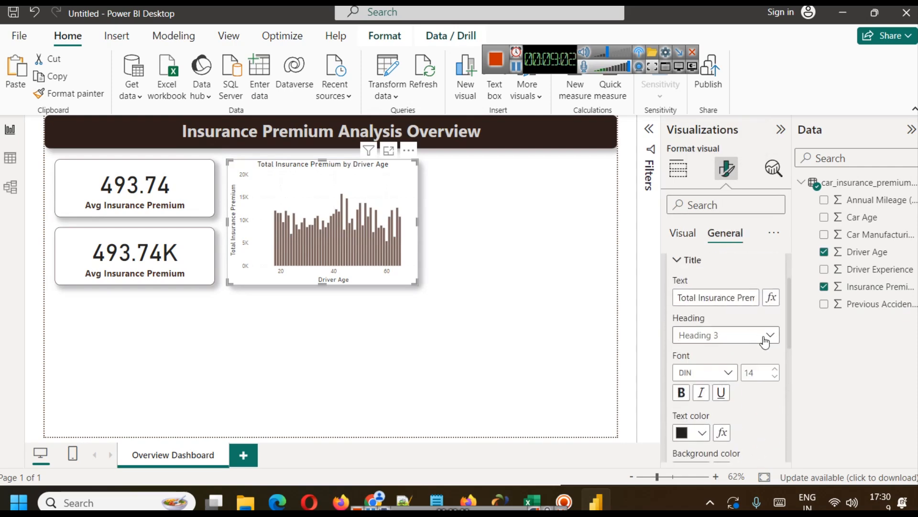
left_click(774, 369)
left_click(775, 369)
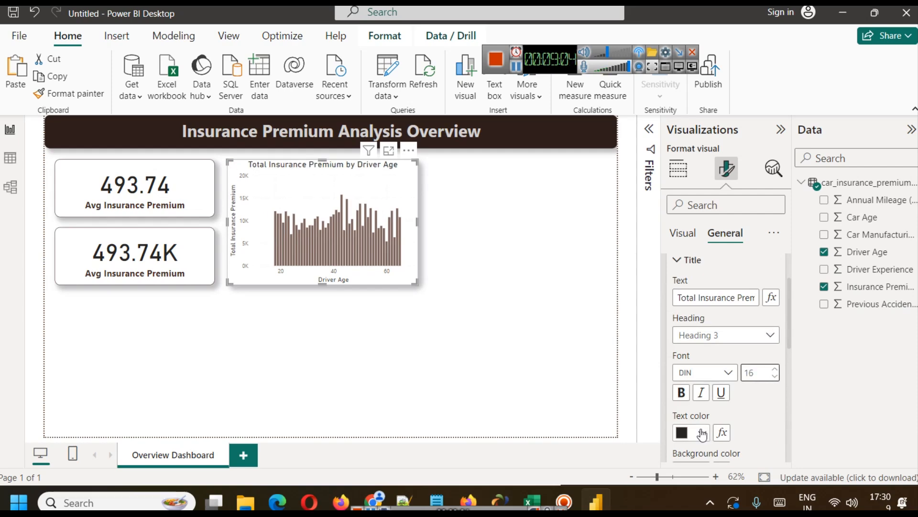
left_click(682, 395)
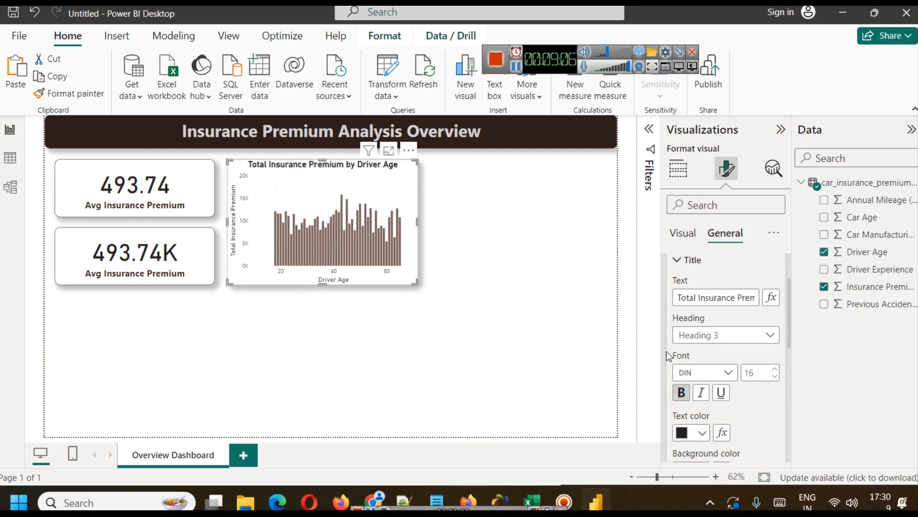
Set the chart title's text color to dark brown, trying a lighter brown shade in between.
left_click(701, 433)
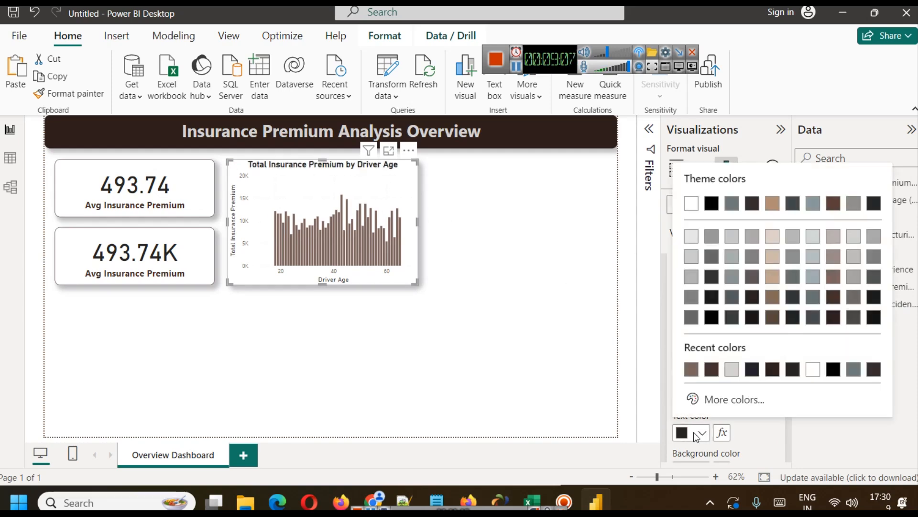
left_click(835, 304)
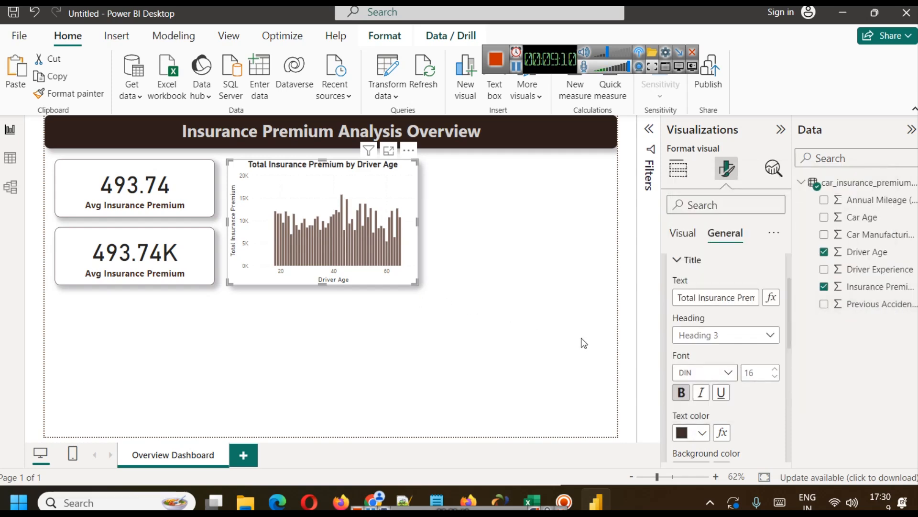
left_click(702, 432)
left_click(834, 298)
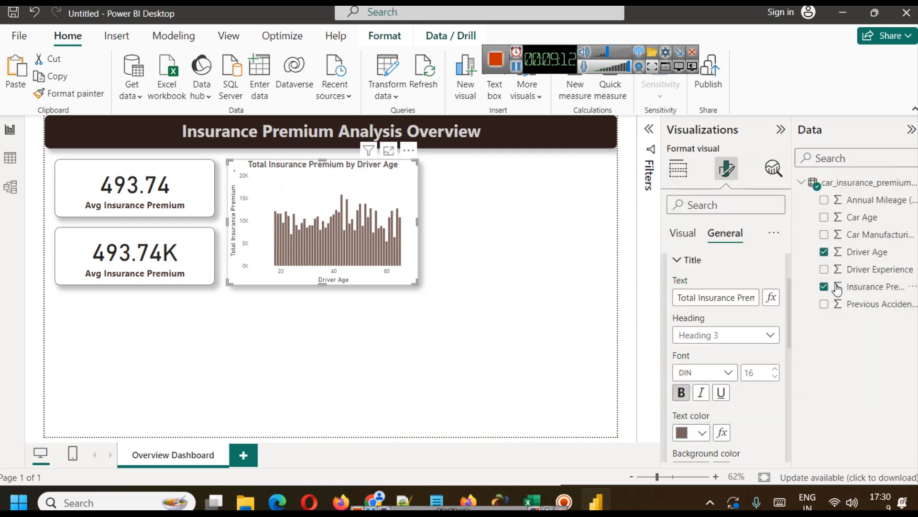
left_click(701, 433)
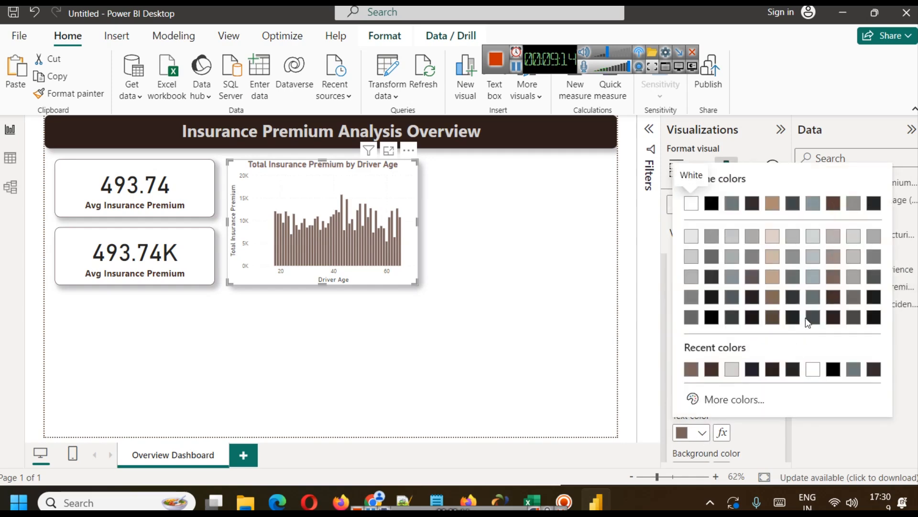
left_click(831, 303)
left_click(537, 311)
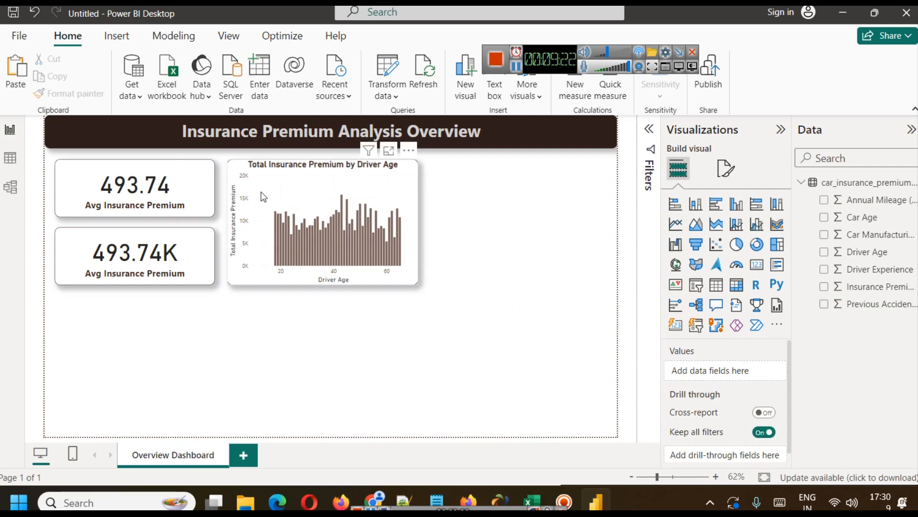
Highlight the annual mileage line chart idea on the dataset page in the browser, and open the table view in Power BI Desktop.
left_click(332, 189)
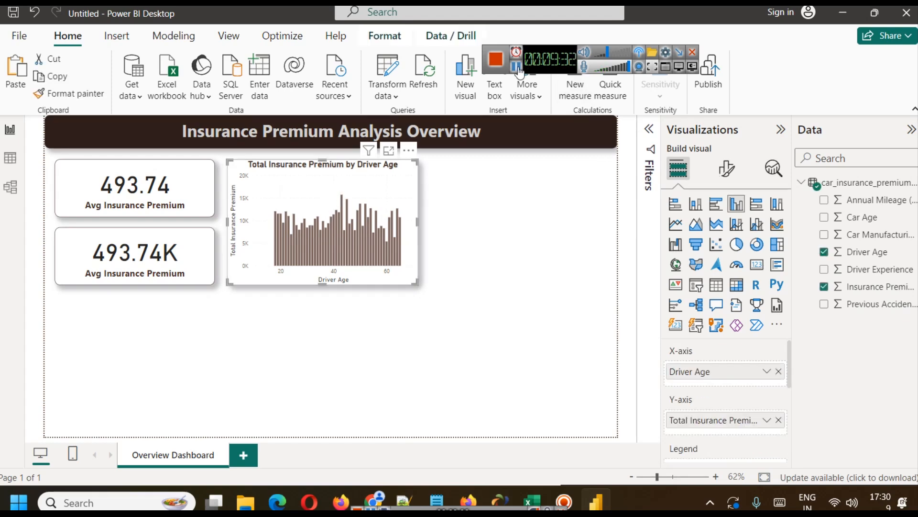
left_click(516, 67)
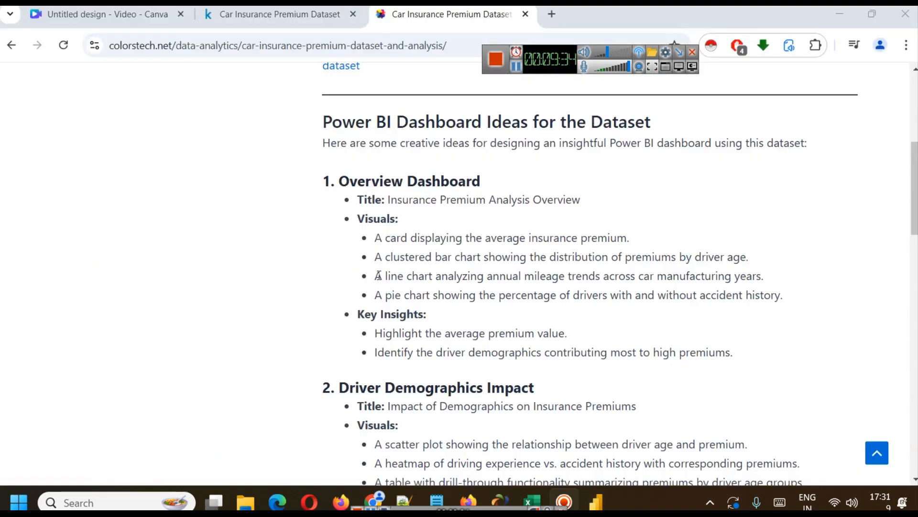
left_click_drag(378, 276, 827, 285)
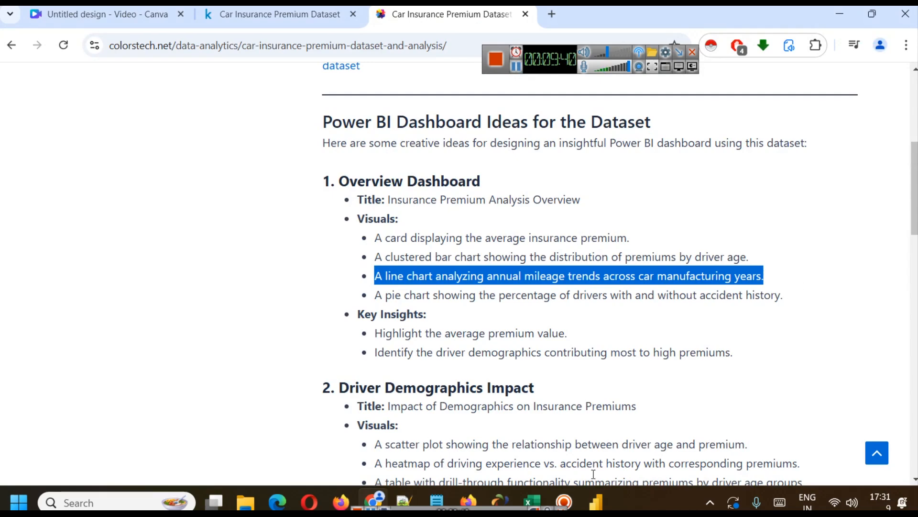
left_click(593, 501)
left_click(11, 159)
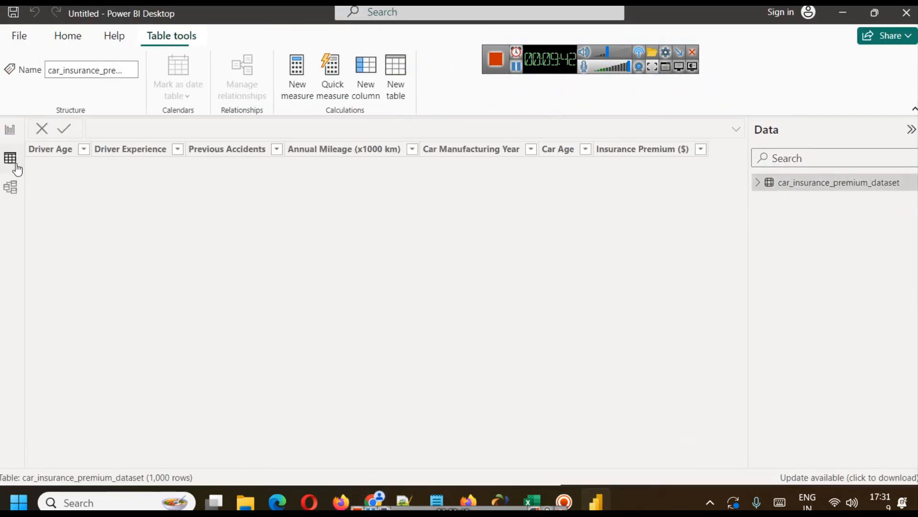
Examine the Car Manufacturing Year and Annual Mileage columns against the line chart idea in the browser, and return to the report view.
left_click(472, 151)
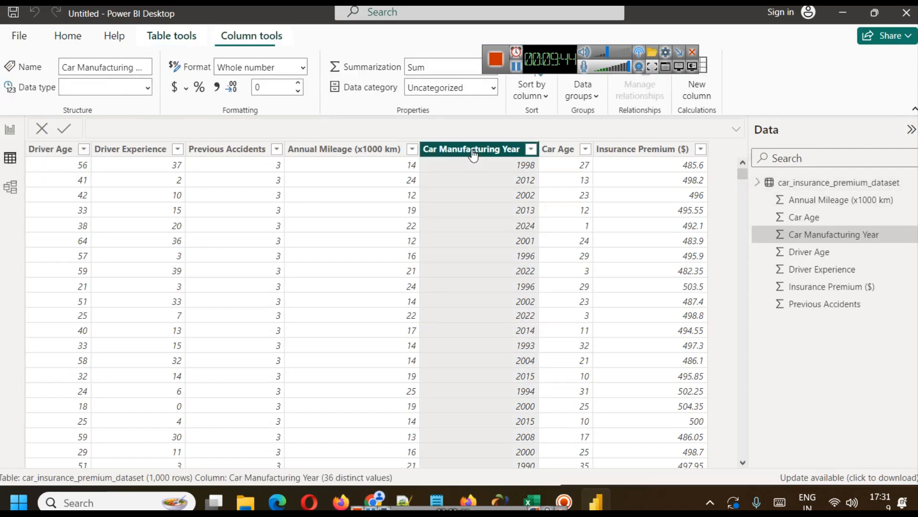
left_click(374, 500)
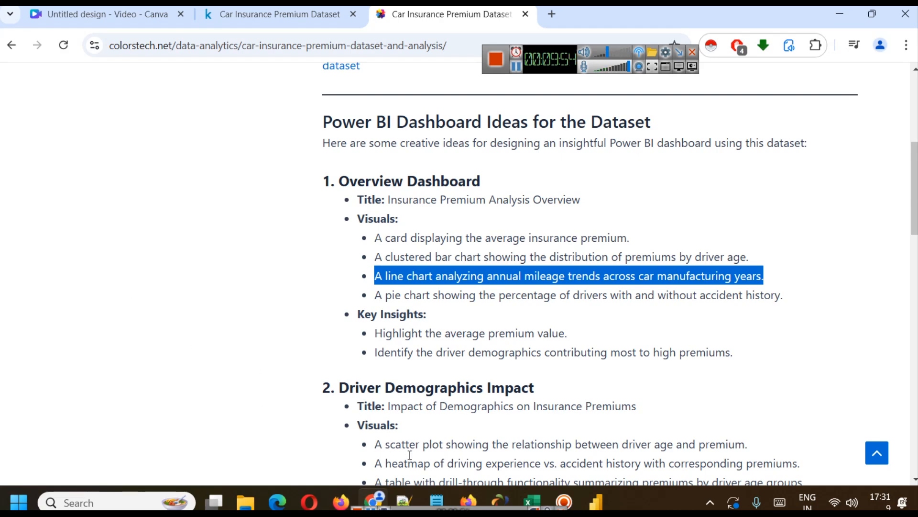
left_click(596, 501)
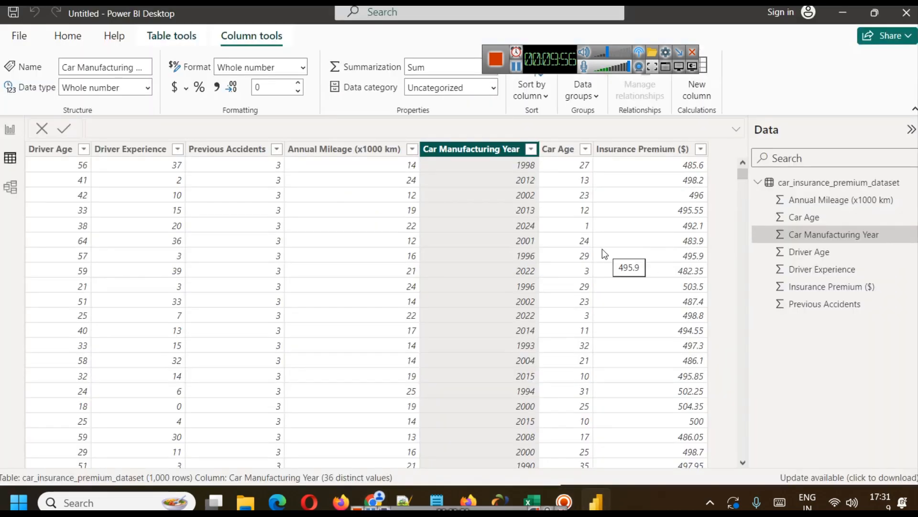
left_click(353, 148)
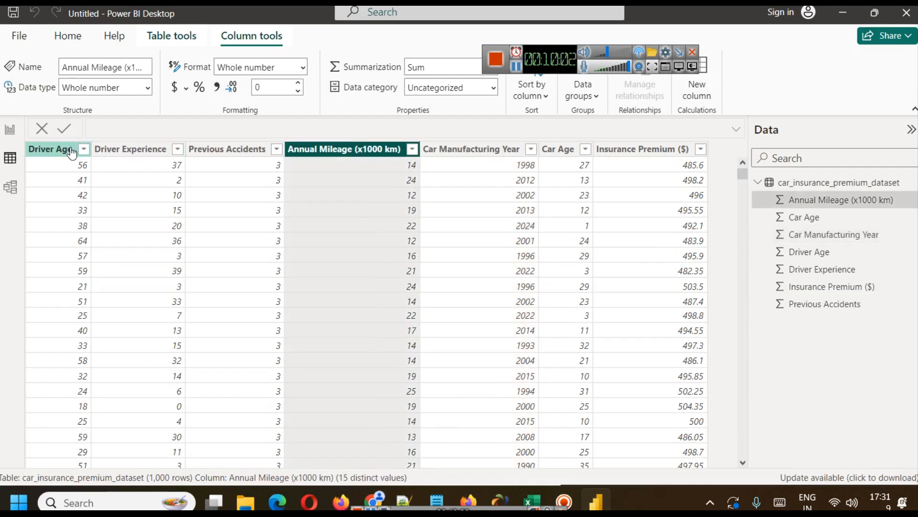
left_click(10, 129)
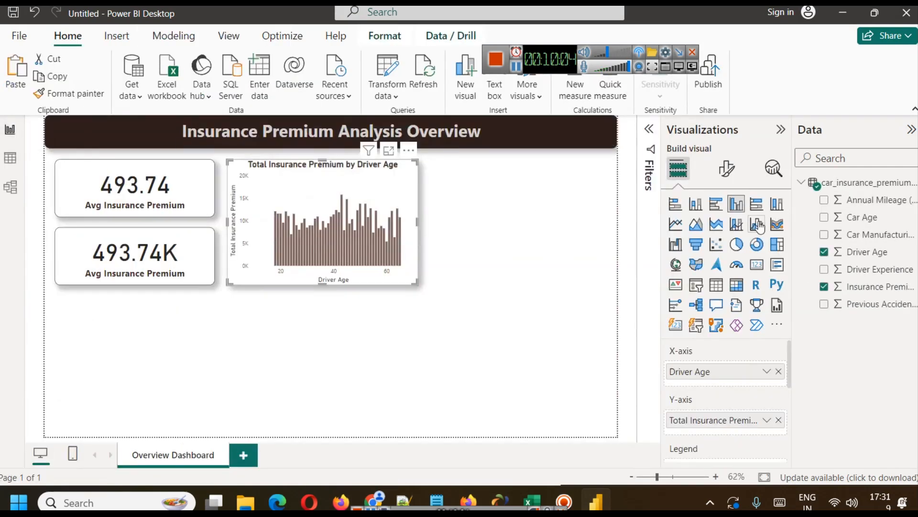
Undo the driver age chart's conversion to a line chart and add a separate empty line chart beside it.
left_click(676, 225)
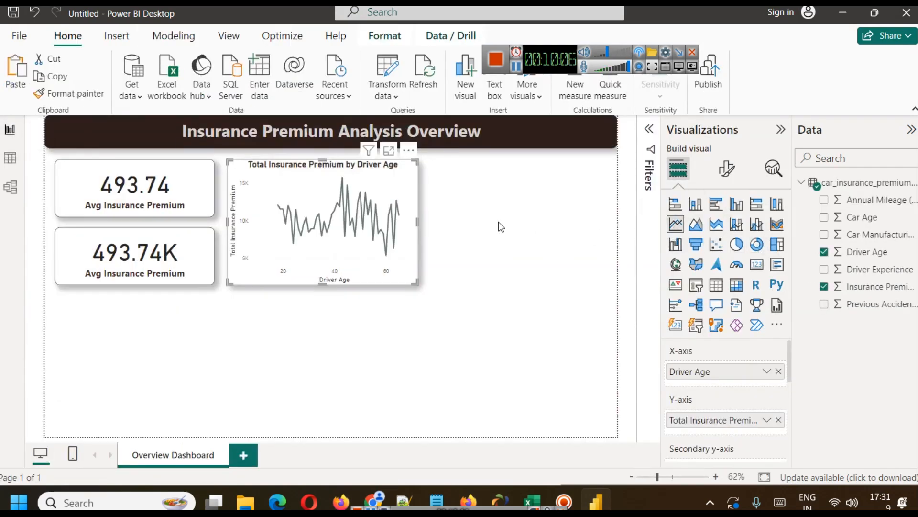
key("ctrl+z")
left_click(506, 286)
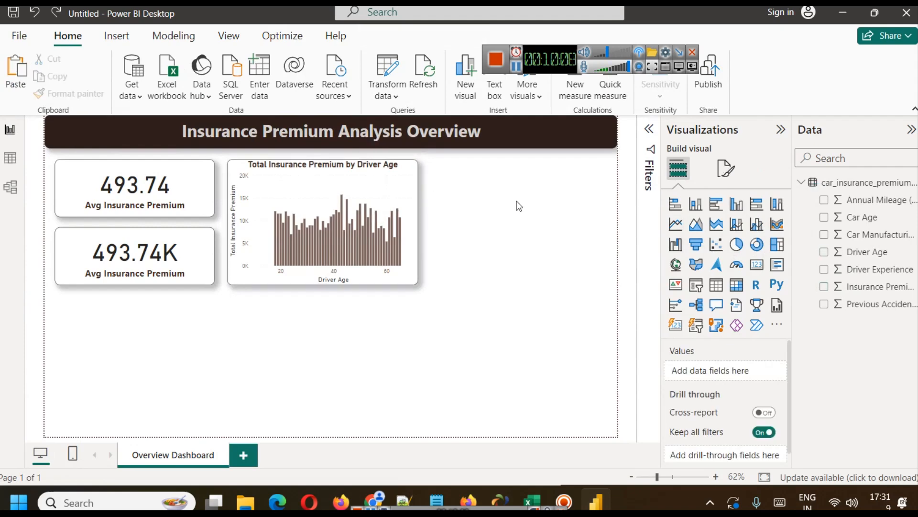
left_click(676, 224)
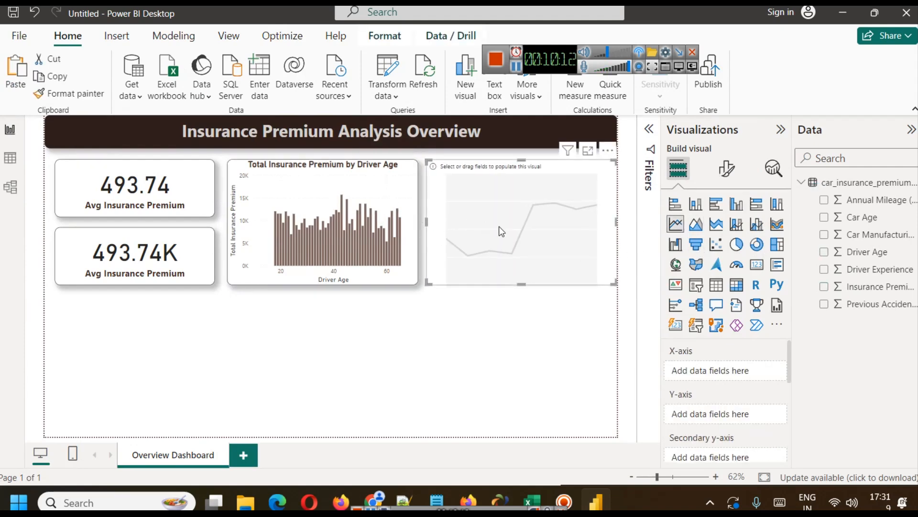
left_click_drag(498, 227, 495, 227)
Copy the driver age chart's formatting onto the empty line chart with the format painter.
left_click(352, 205)
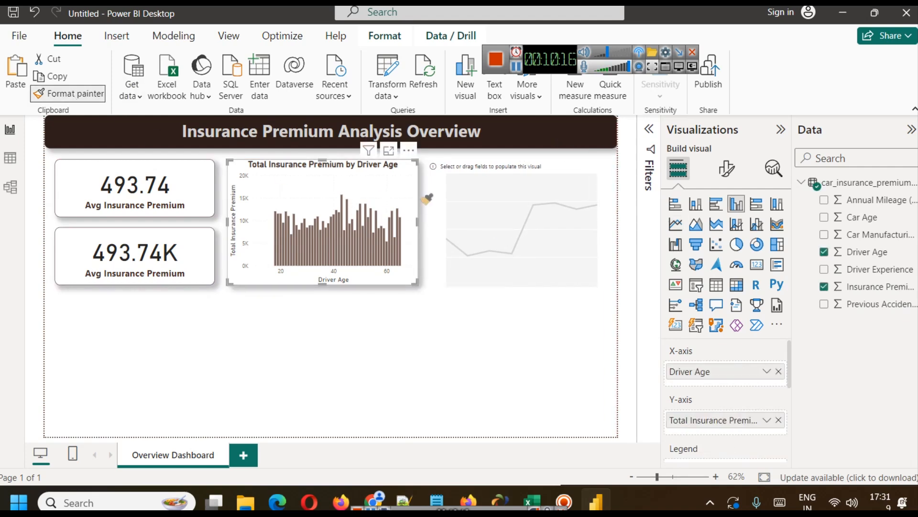
left_click(483, 196)
left_click(519, 361)
left_click(529, 242)
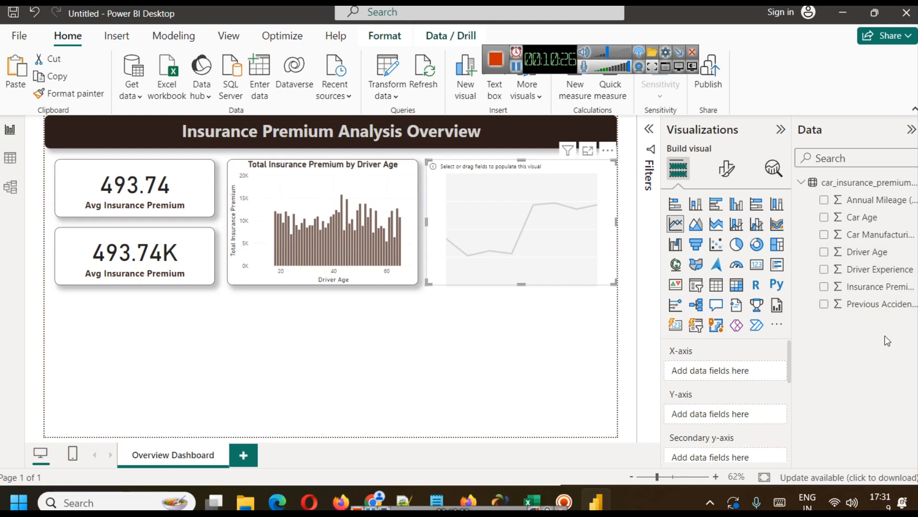
Set Car Manufacturing Year as the line chart's X-axis and Annual Mileage (x1000 km) as its Y-axis.
left_click(10, 157)
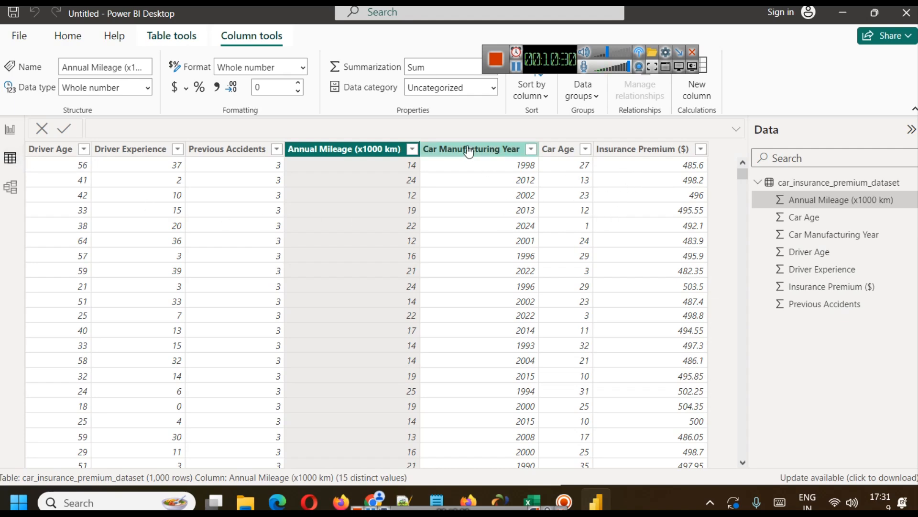
left_click(10, 131)
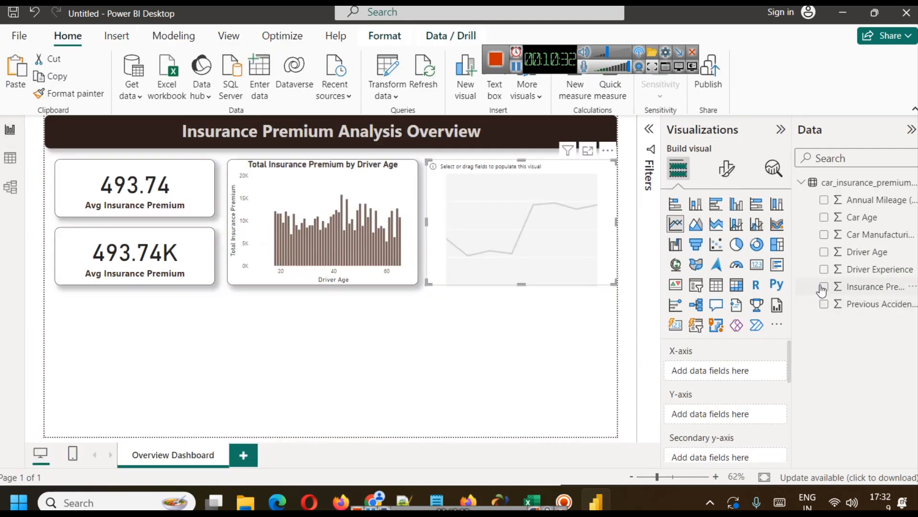
left_click_drag(865, 240, 716, 369)
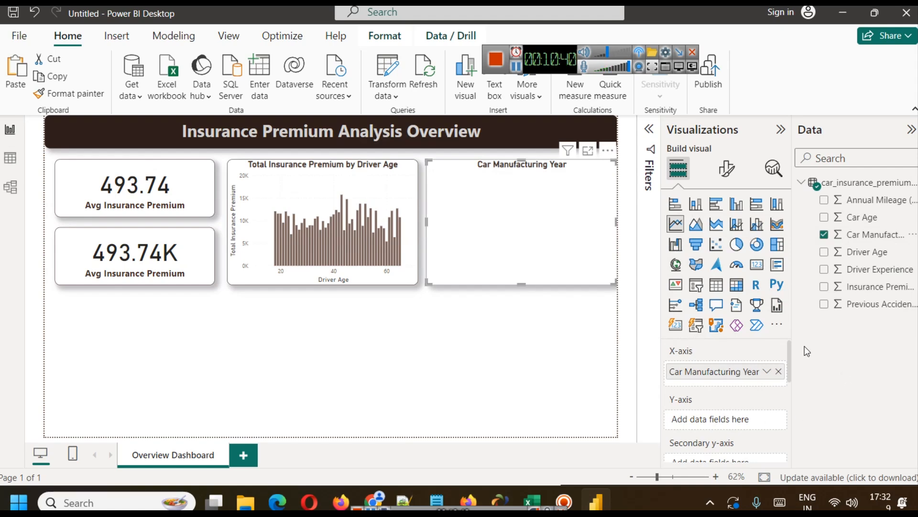
left_click(10, 158)
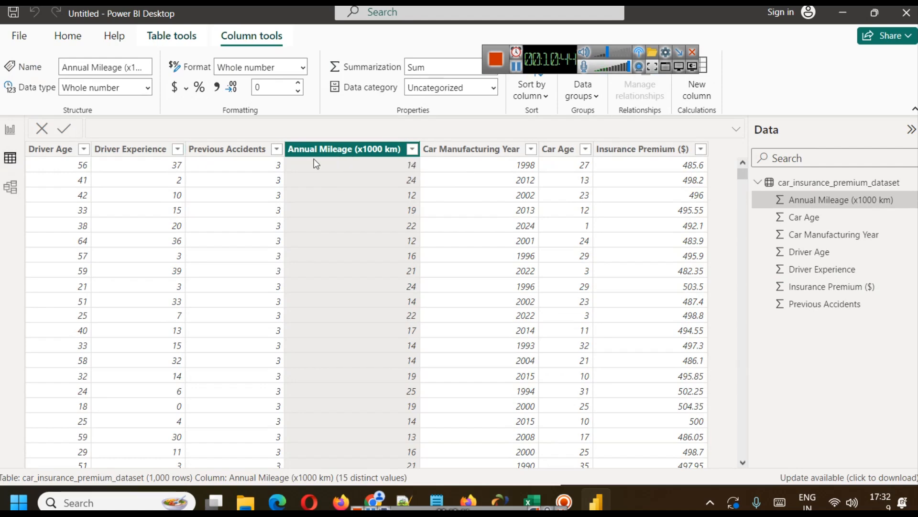
left_click(10, 129)
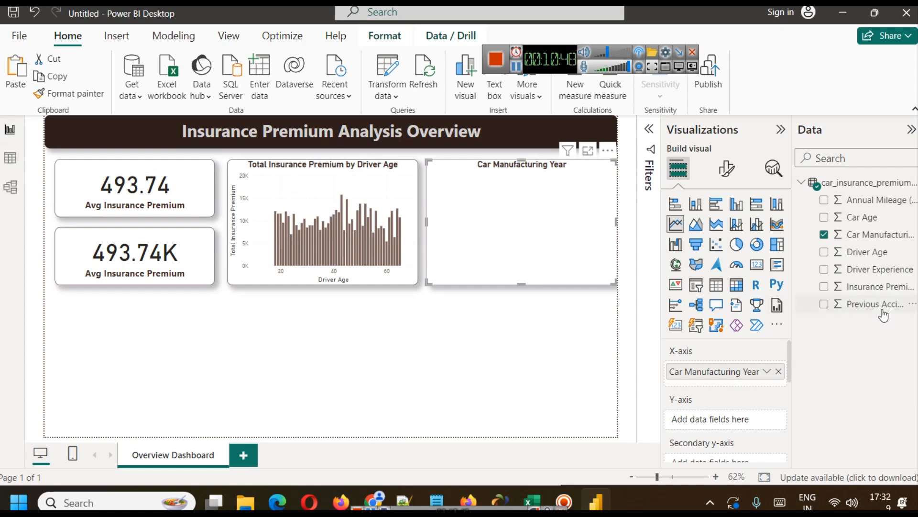
left_click_drag(876, 209, 725, 419)
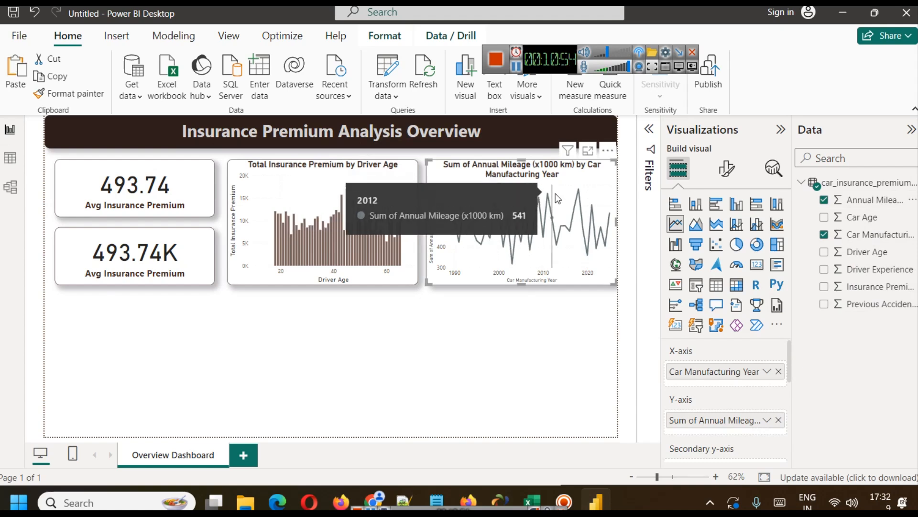
Nudge the driver age chart and the annual mileage line chart slightly to the left to even out their spacing.
left_click(516, 68)
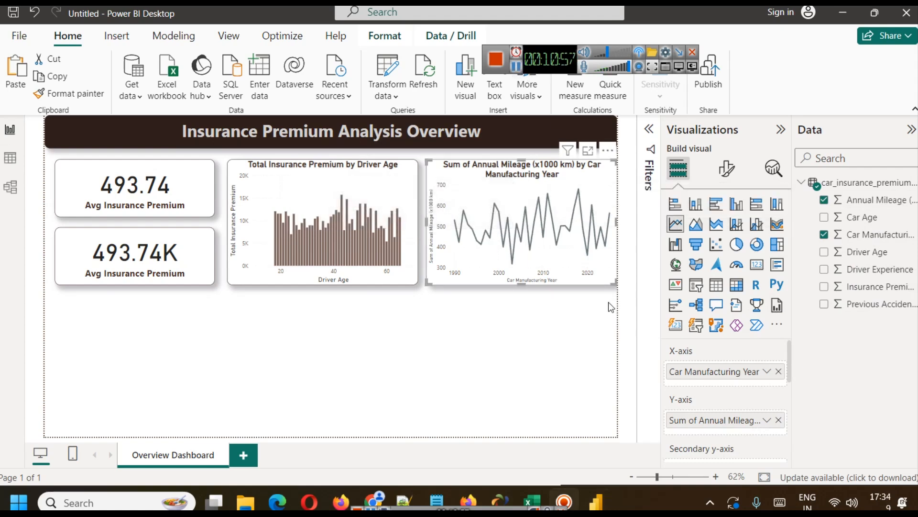
left_click(543, 328)
left_click(473, 196)
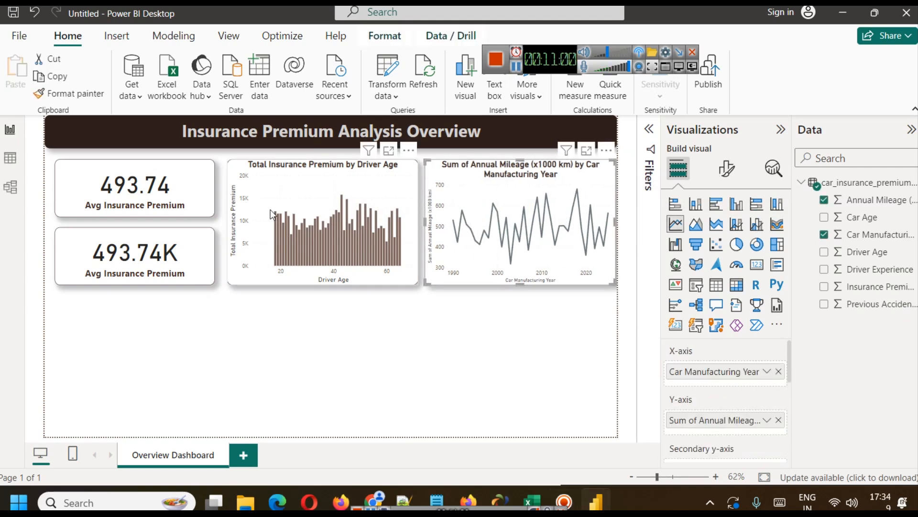
left_click(250, 183)
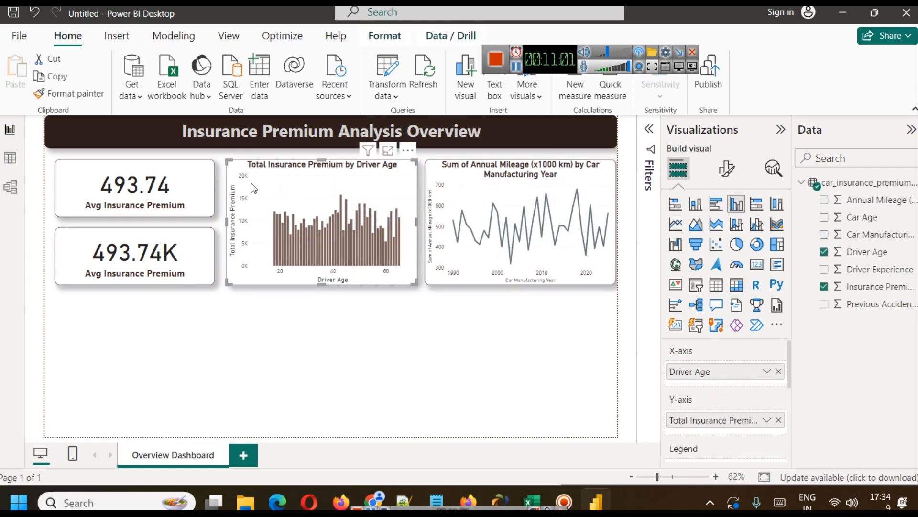
left_click(454, 198)
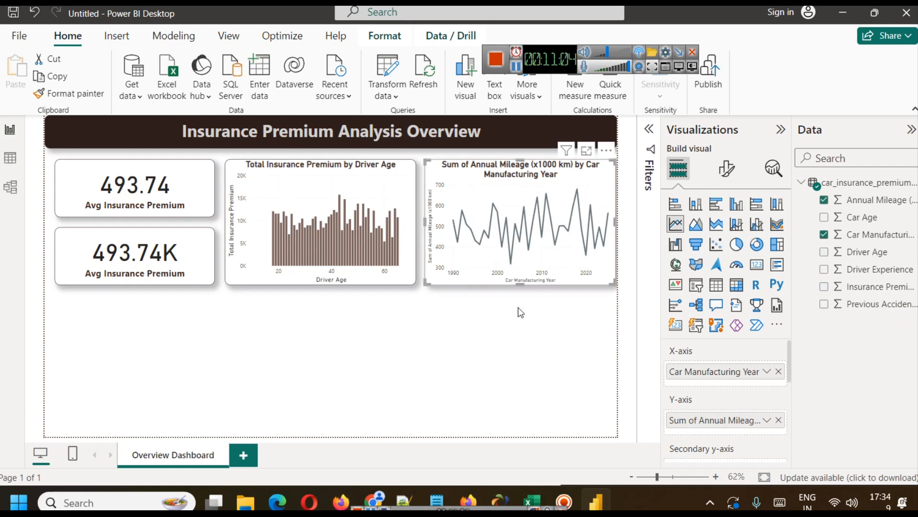
Try the Average aggregation for annual mileage in the line chart and switch it back to Sum for comparison.
left_click(768, 420)
left_click(812, 259)
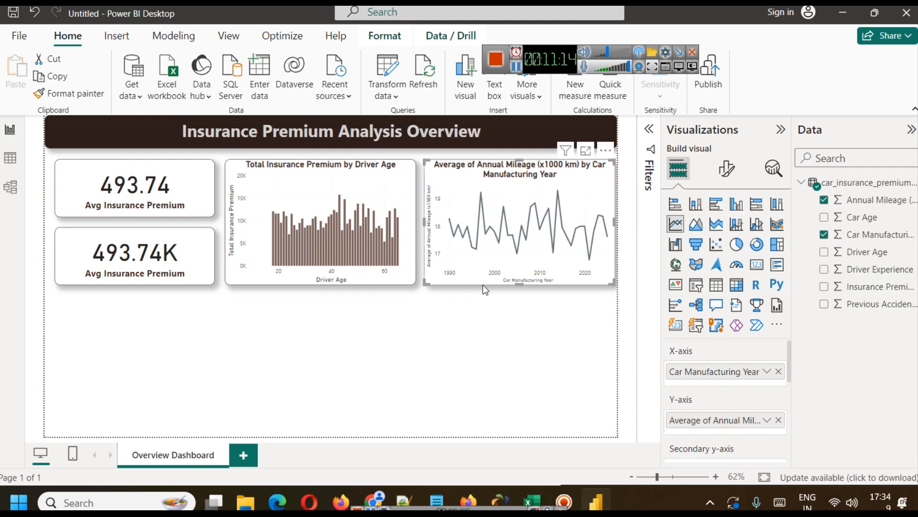
mouse_move(452, 241)
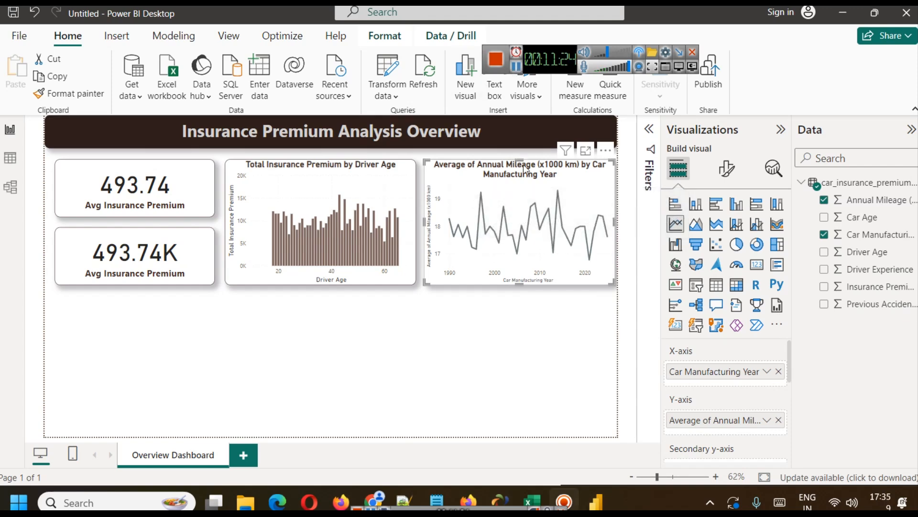
left_click(767, 419)
left_click(808, 242)
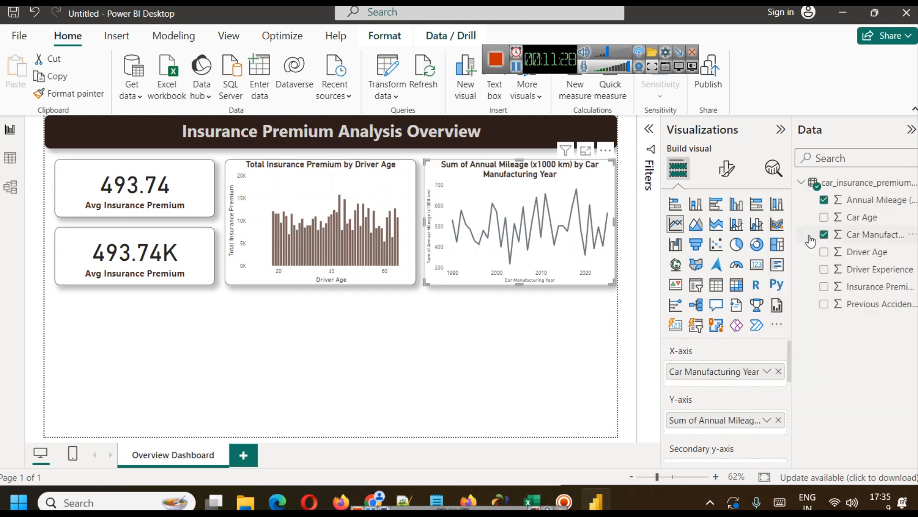
mouse_move(452, 219)
Set the aggregation of the line chart's annual mileage field to Average.
left_click(767, 421)
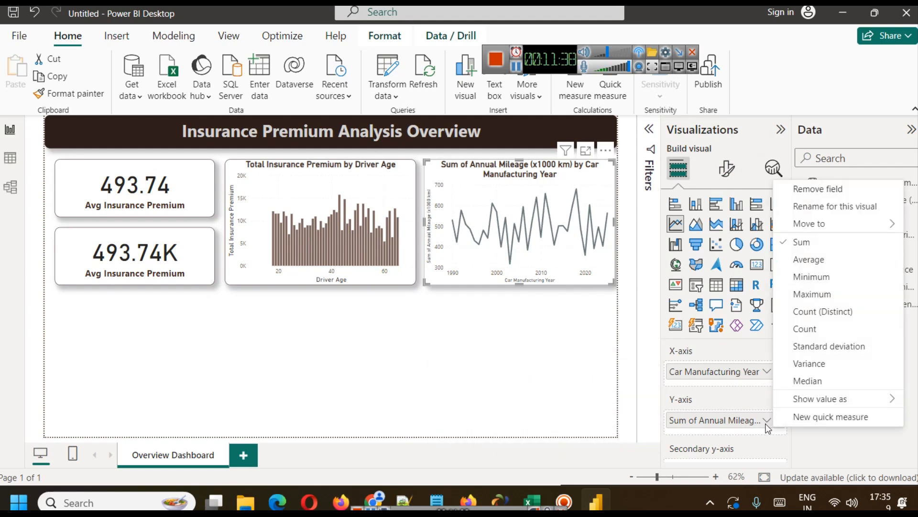
left_click(821, 206)
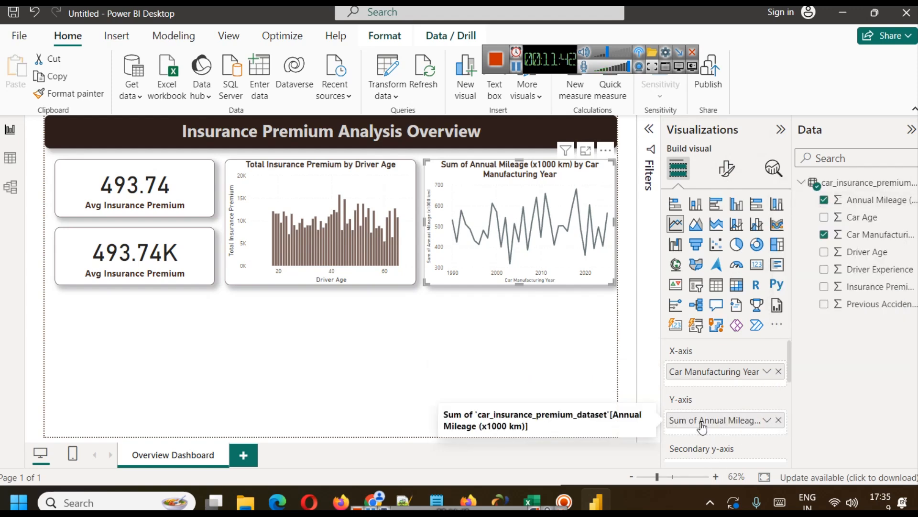
left_click(763, 424)
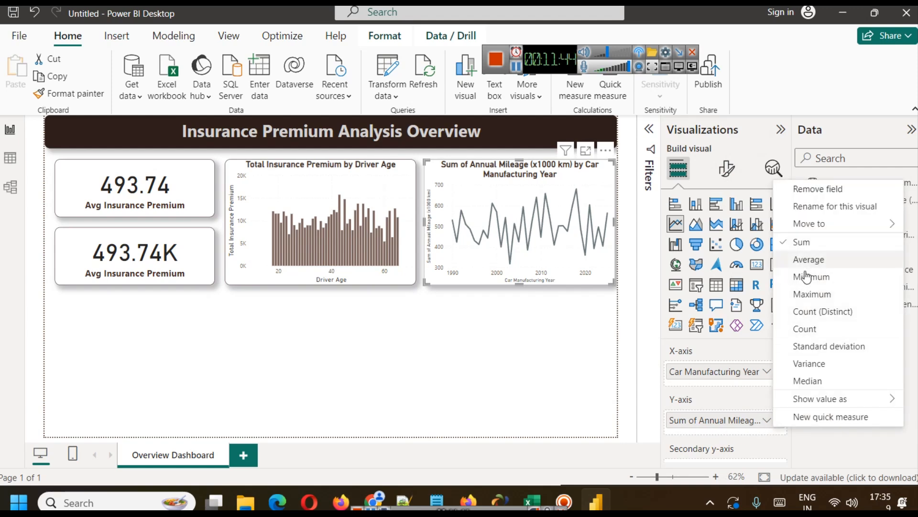
left_click(818, 262)
Remove the "(x1000 km)" suffix from the name of the line chart's Y-axis field for this visual.
left_click(766, 421)
left_click(828, 207)
key("Escape")
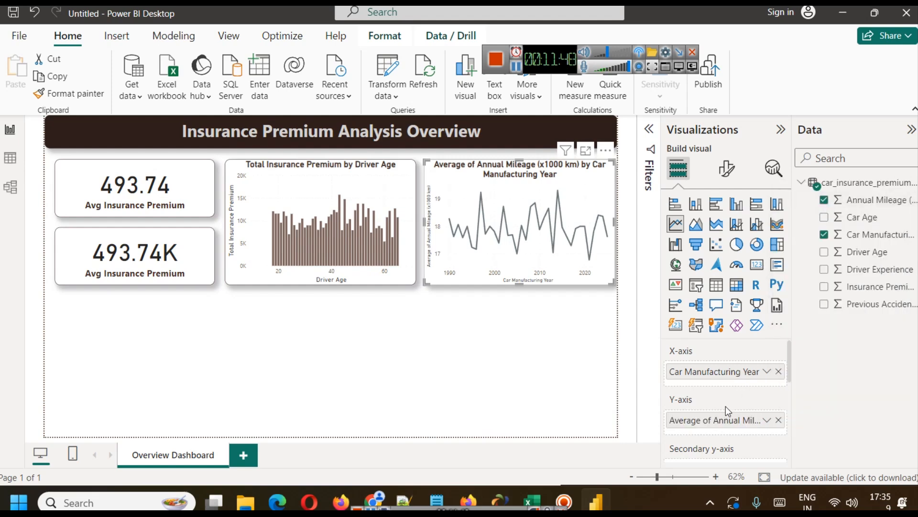
left_click(767, 420)
left_click(821, 209)
key("Right")
key("Left")
key("Left")
key("Left")
key("Left")
key("Left")
key("Left")
key("Left")
key("Left")
key("Left")
key("Left")
key("Left")
key("Left")
key("Left")
key("Left")
key("Left")
key("Left")
key("Left")
key("Left")
key("Left")
key("Left")
key("Left")
key("Left")
key("Left")
key("Left")
key("Left")
key("Left")
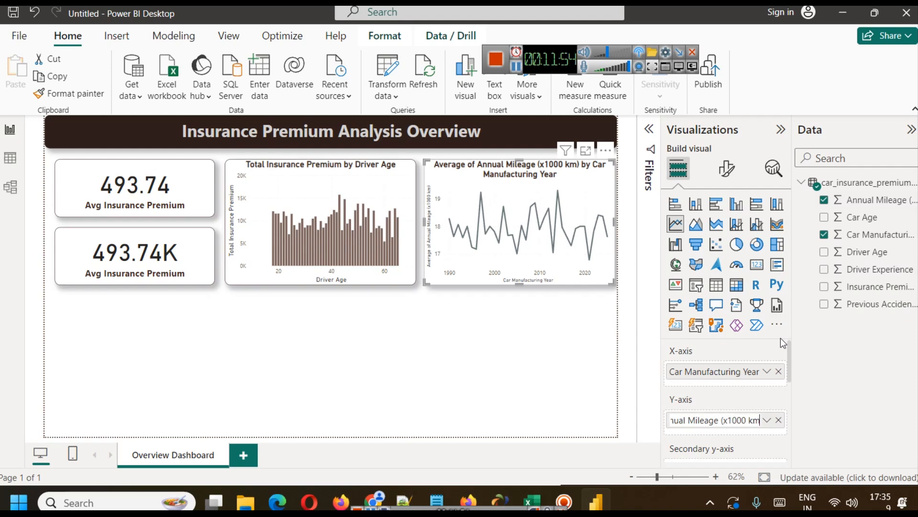
key("BackSpace")
key("BackSpace")
key("BackSpace")
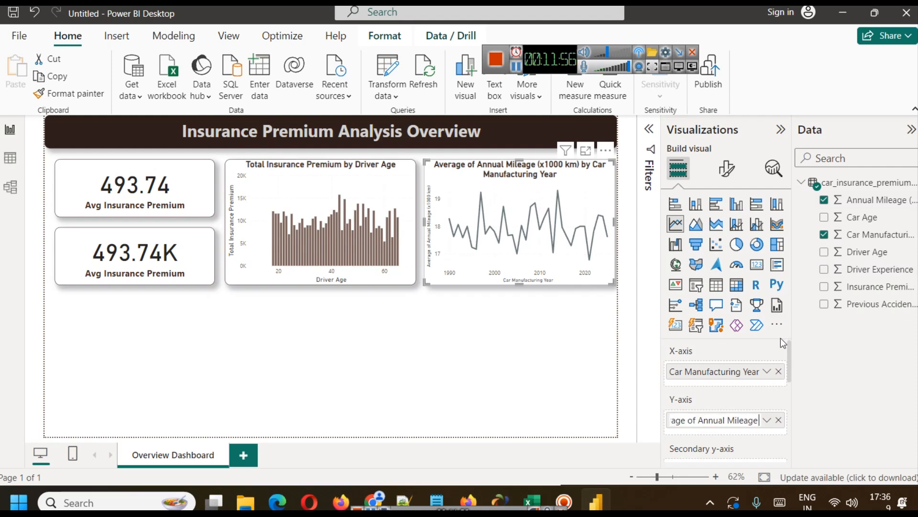
Shorten the Y-axis field's name to "Avg Annual Mileage" and deselect the line chart.
key("Home")
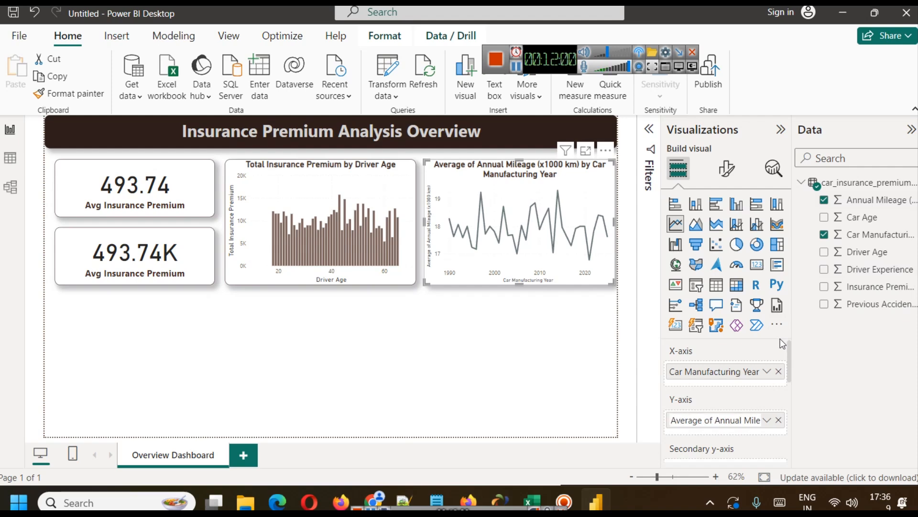
key("shift+Right")
key("shift+Right")
key("shift+Right")
key("shift+Right")
key("shift+Right")
type("g")
key("Right")
key("Right")
key("shift+Left")
key("shift+Right")
key("shift+Right")
key("BackSpace")
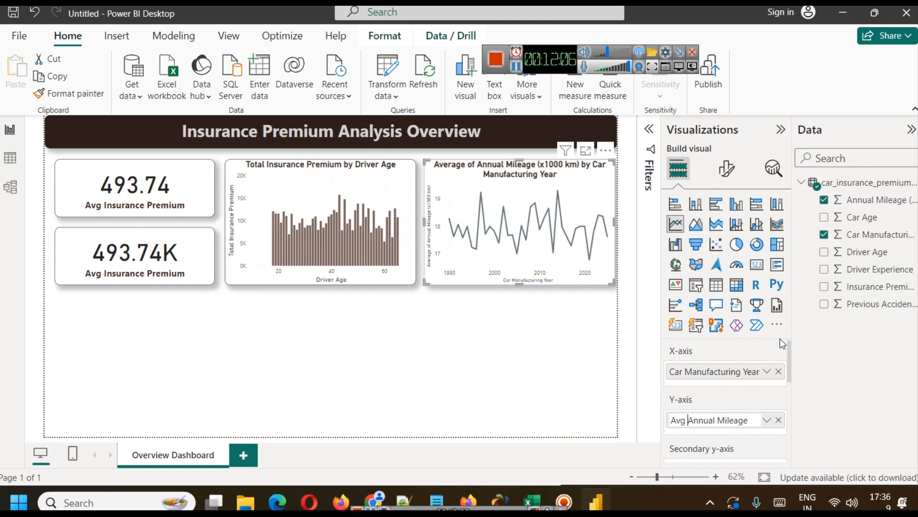
key("Return")
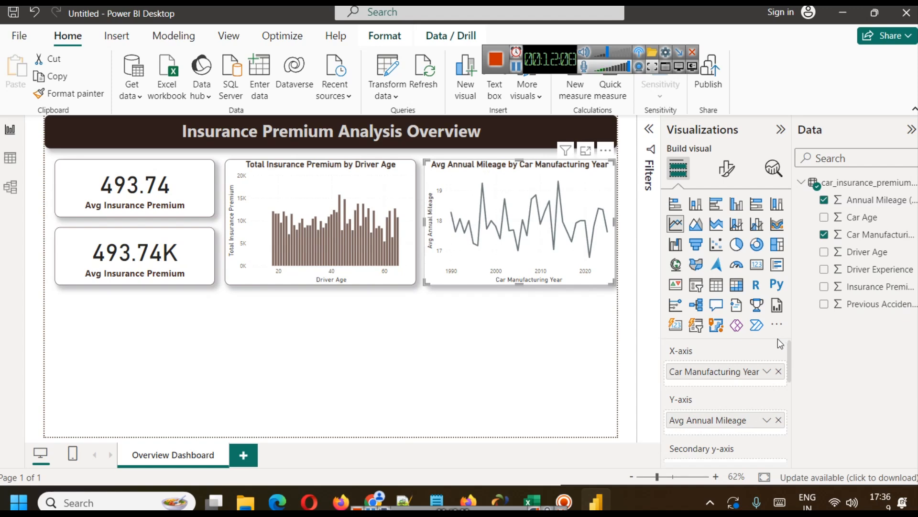
left_click(467, 371)
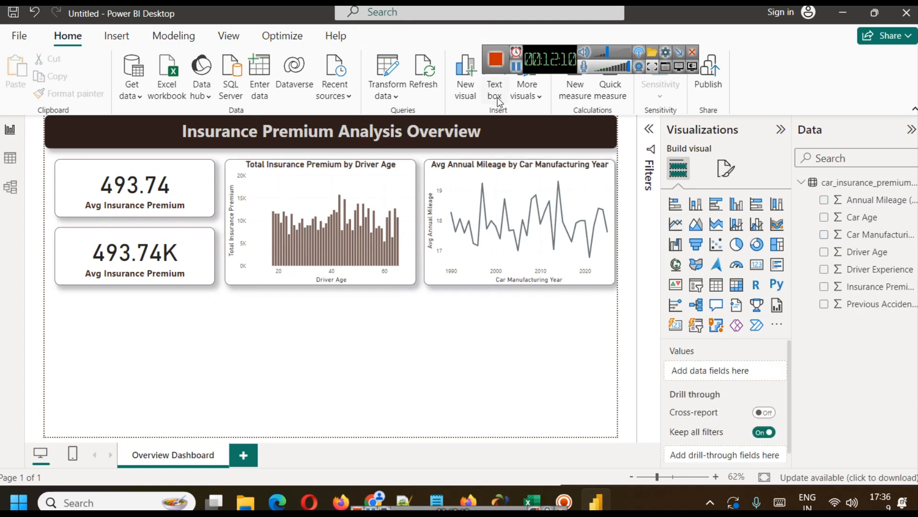
Examine the Previous Accidents column in the data table, including its list of distinct values.
left_click(10, 158)
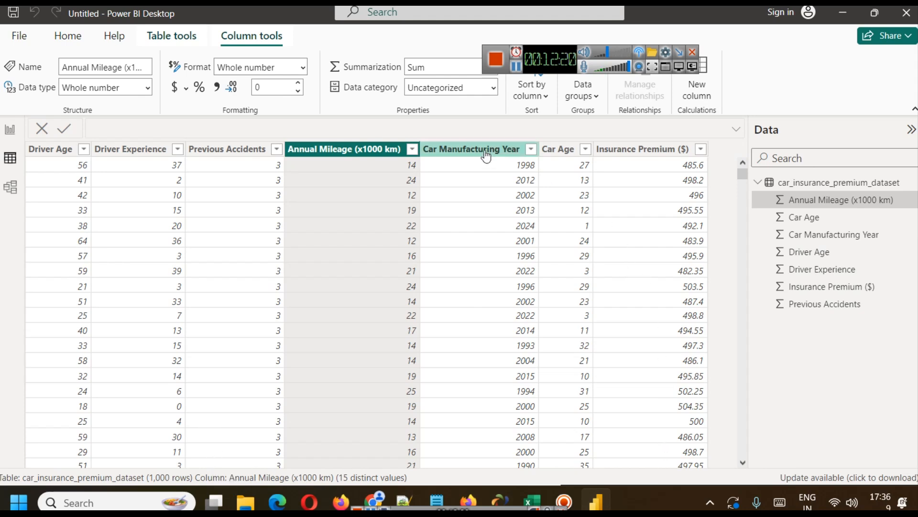
left_click(227, 150)
key("Left")
key("Right")
key("Right")
key("Right")
key("Right")
key("Left")
key("Left")
key("Left")
key("Left")
scroll(244, 190, "down", 10)
scroll(243, 189, "up", 10)
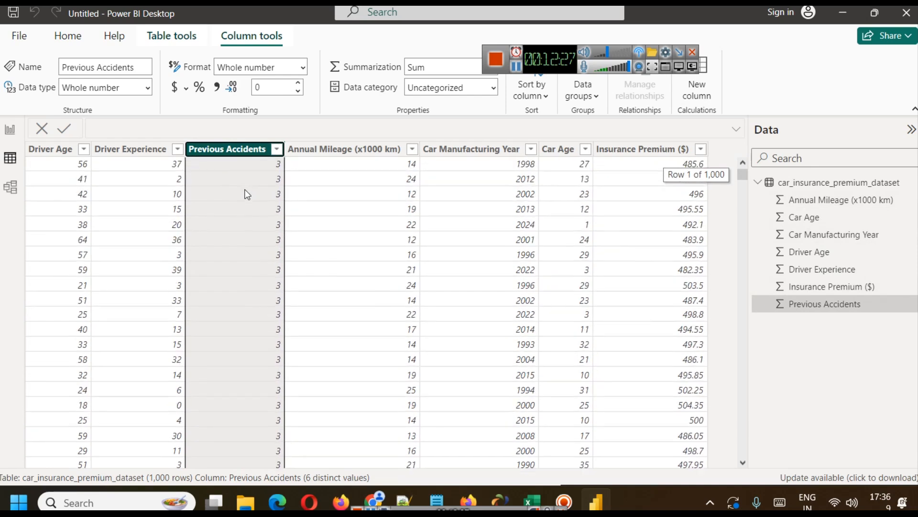
left_click(278, 150)
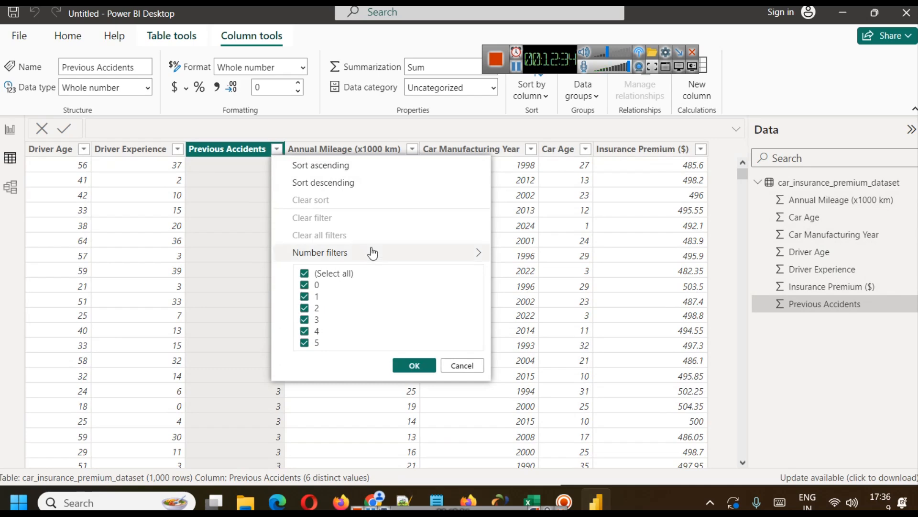
mouse_move(372, 251)
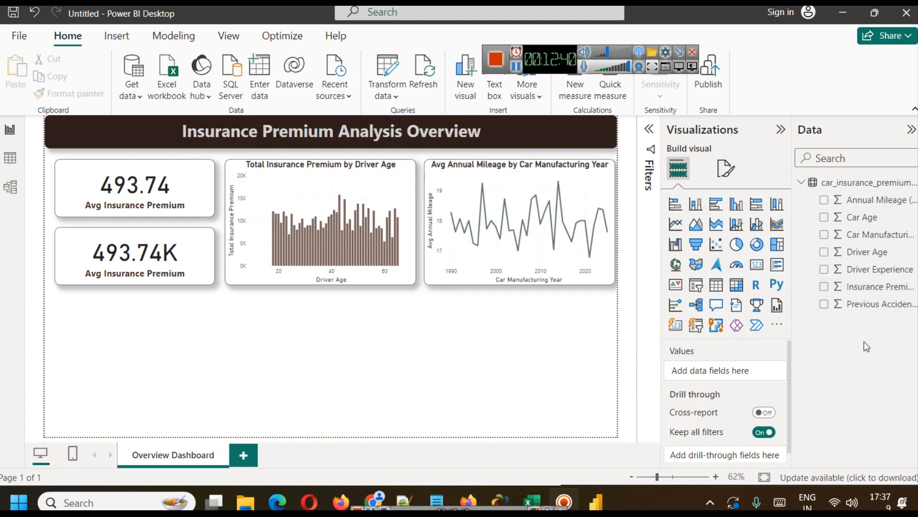
Start a new group on the Previous Accidents field and set its group type to List.
left_click(863, 304)
right_click(904, 307)
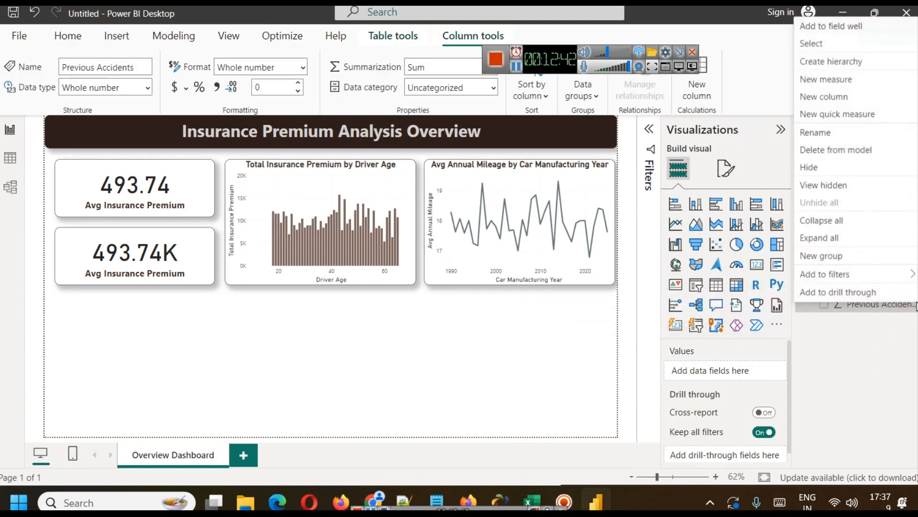
mouse_move(852, 270)
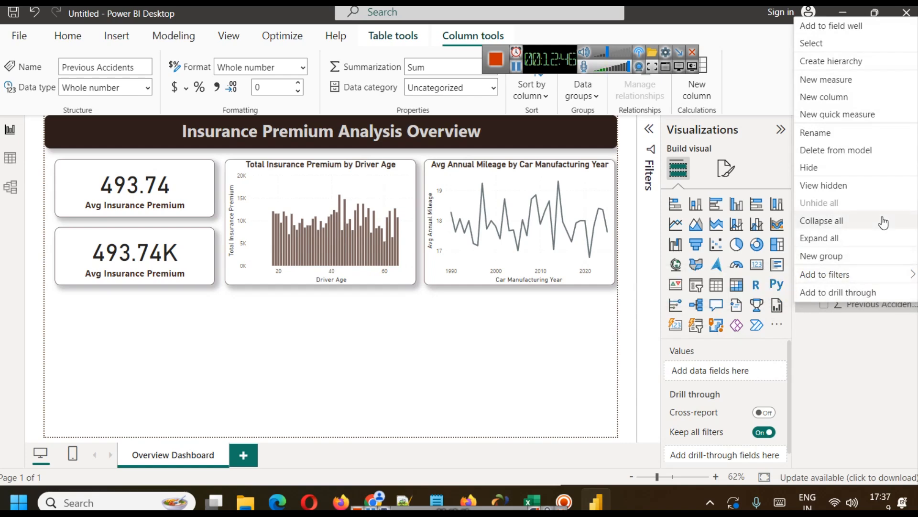
left_click(860, 259)
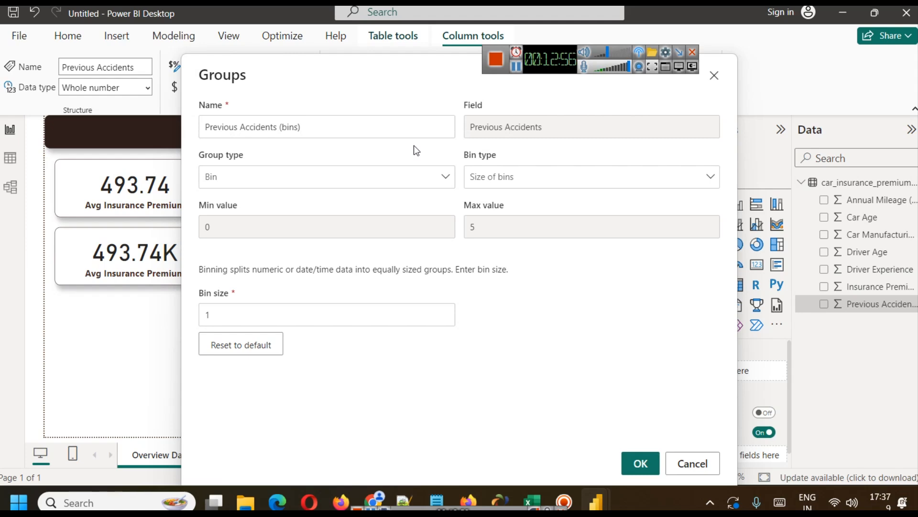
left_click(391, 183)
left_click(240, 199)
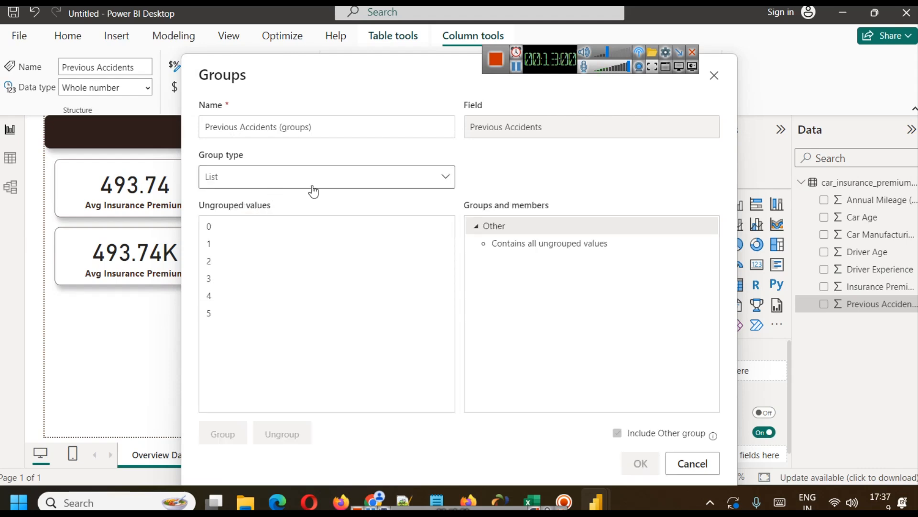
Group the value 0 of Previous Accidents and name that group "No".
left_click(282, 231)
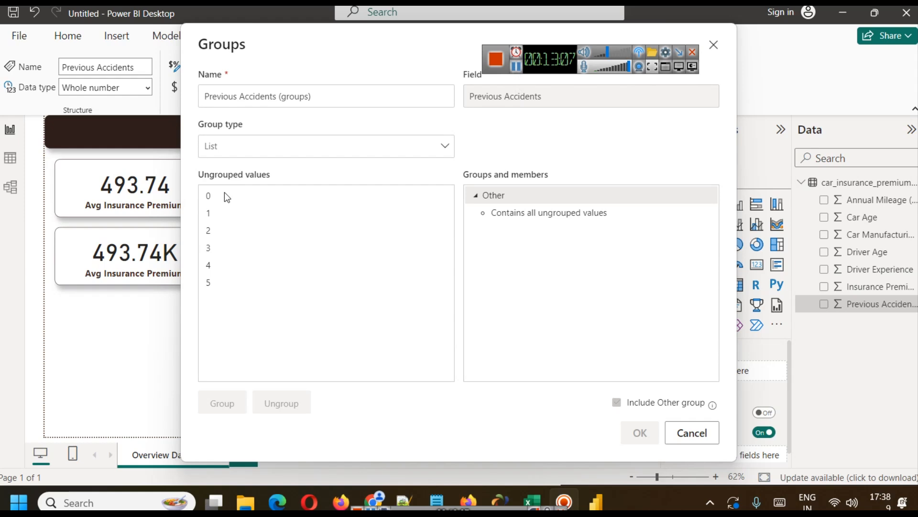
left_click(224, 194)
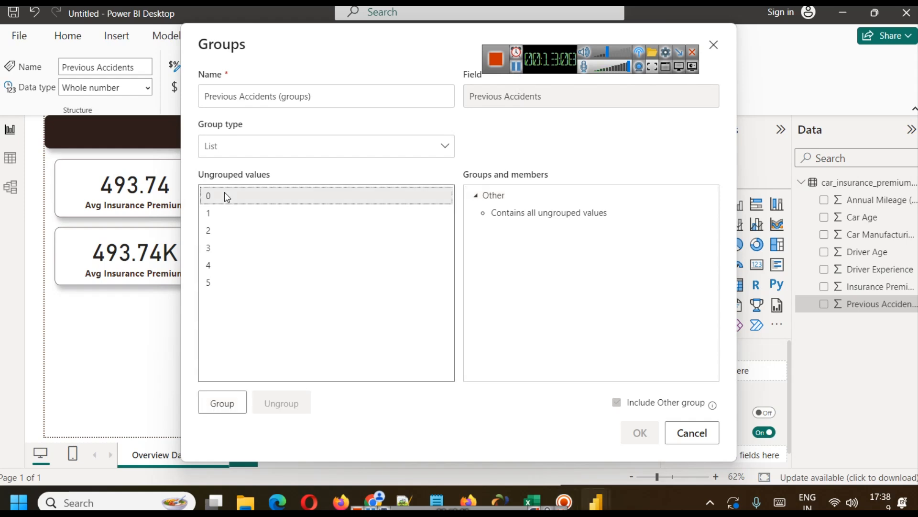
left_click(213, 401)
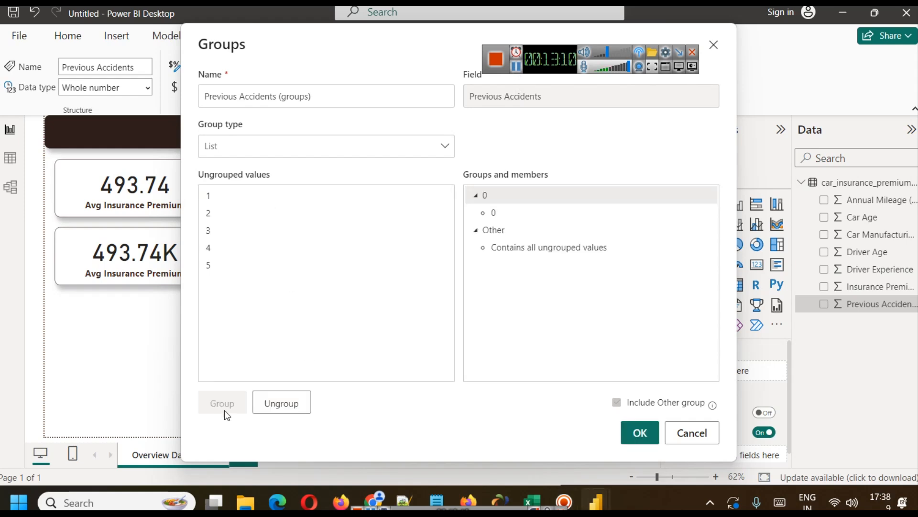
double_click(487, 193)
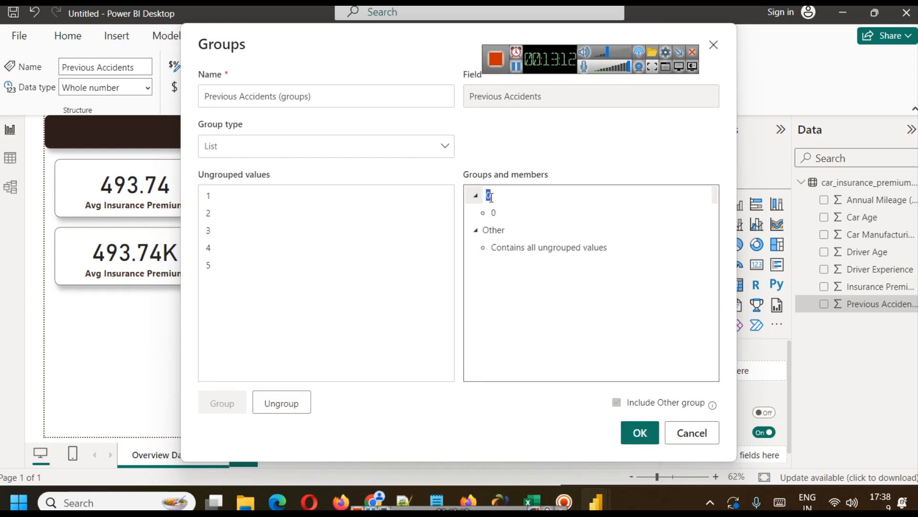
type("No Accident")
key("ctrl+a")
type("Y")
key("ctrl+a")
type("No")
Rename the Other group, which holds all ungrouped values, to "Yes".
double_click(509, 229)
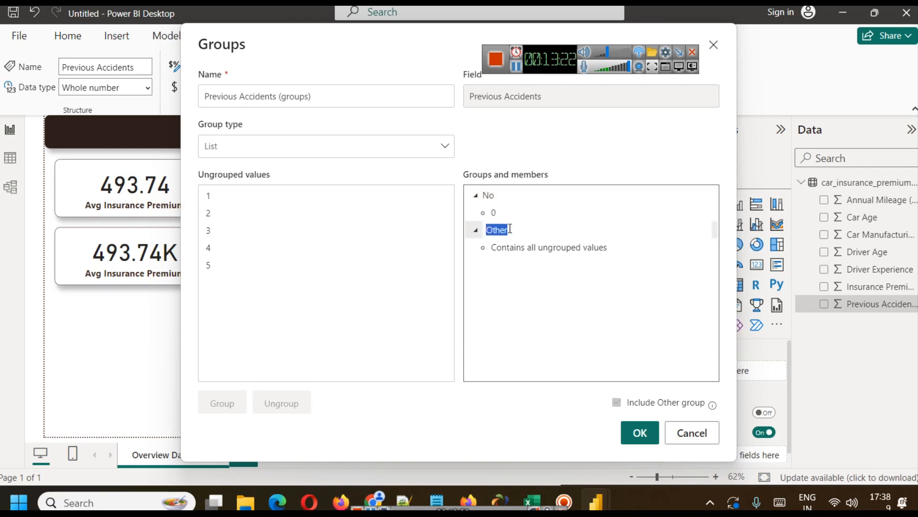
type("Yes")
left_click(581, 298)
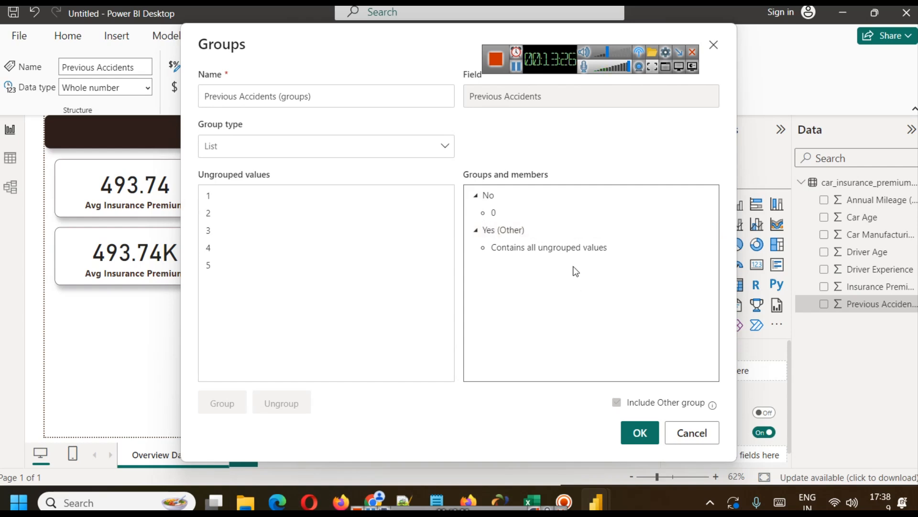
Try to remove the "(Other)" suffix from the Yes group's name.
left_click(510, 230)
left_click(531, 228)
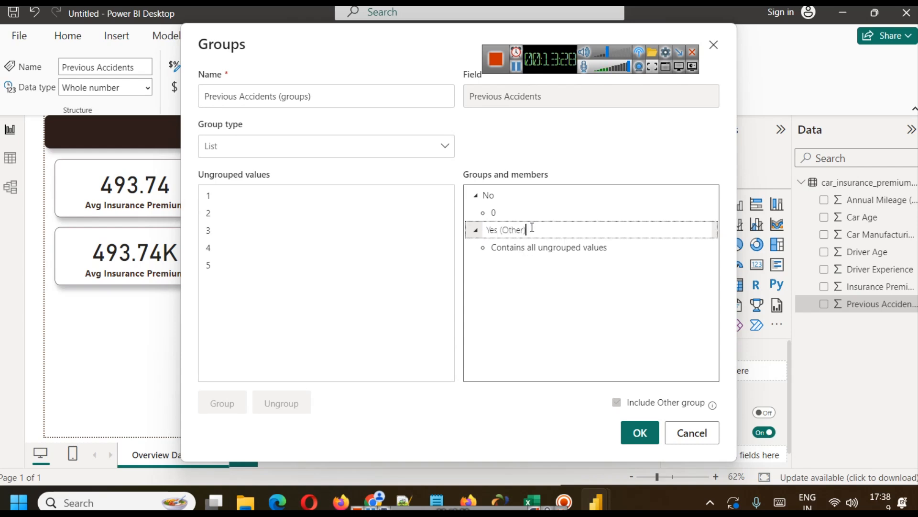
key("BackSpace")
key("BackSpace")
key("BackSpace")
key("Return")
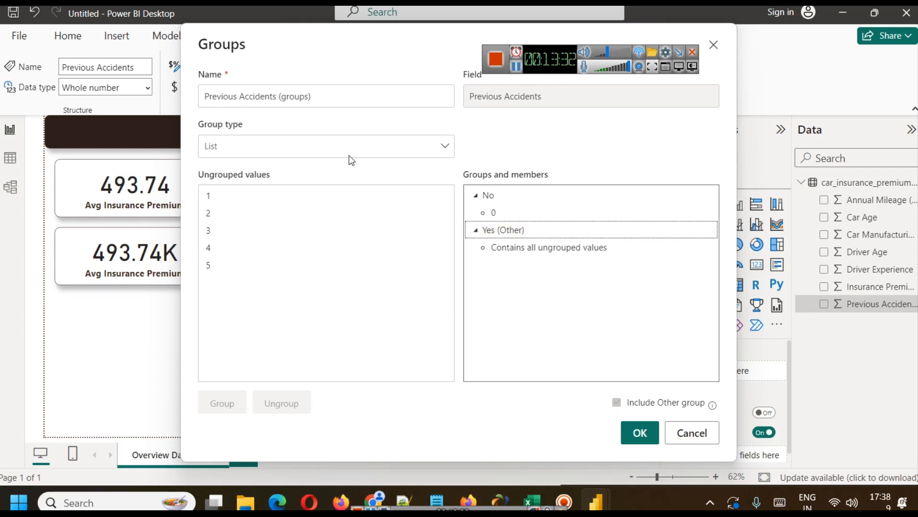
Name the grouped field "Previous Accidents Yes/No" and create it.
triple_click(311, 96)
left_click(311, 96)
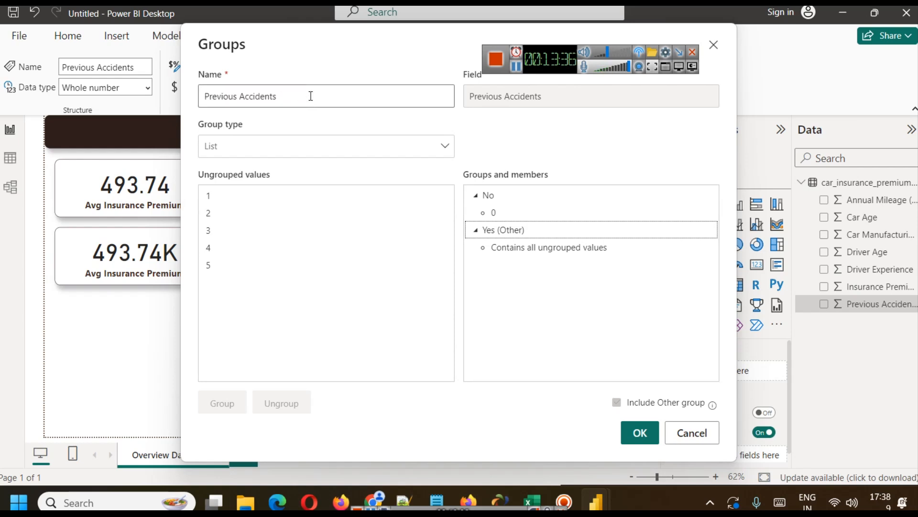
type("Yes/No")
left_click(640, 433)
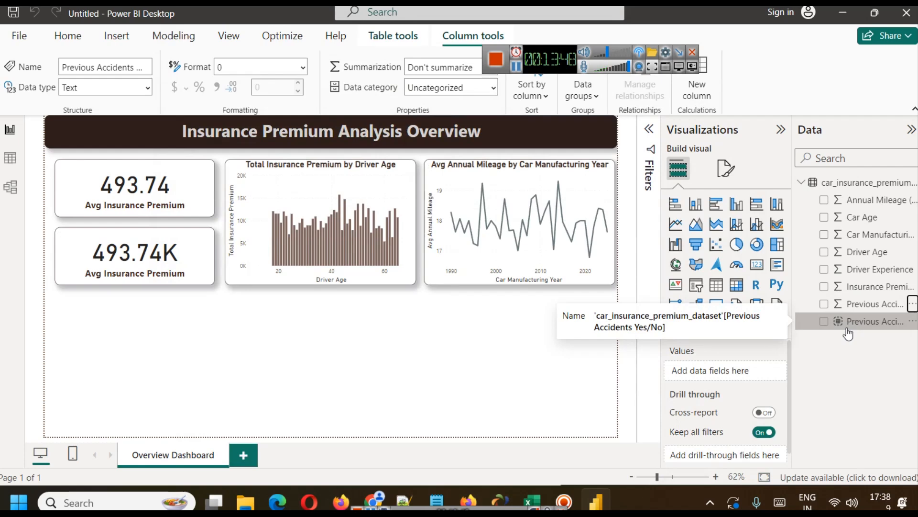
Add a donut chart fitted below the KPI cards with Previous Accidents Yes/No as its legend.
left_click(758, 245)
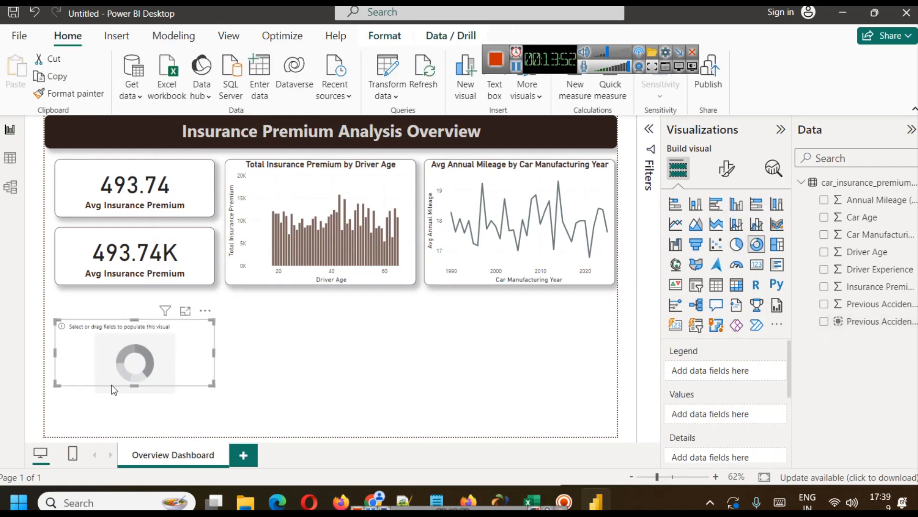
left_click_drag(134, 385, 134, 363)
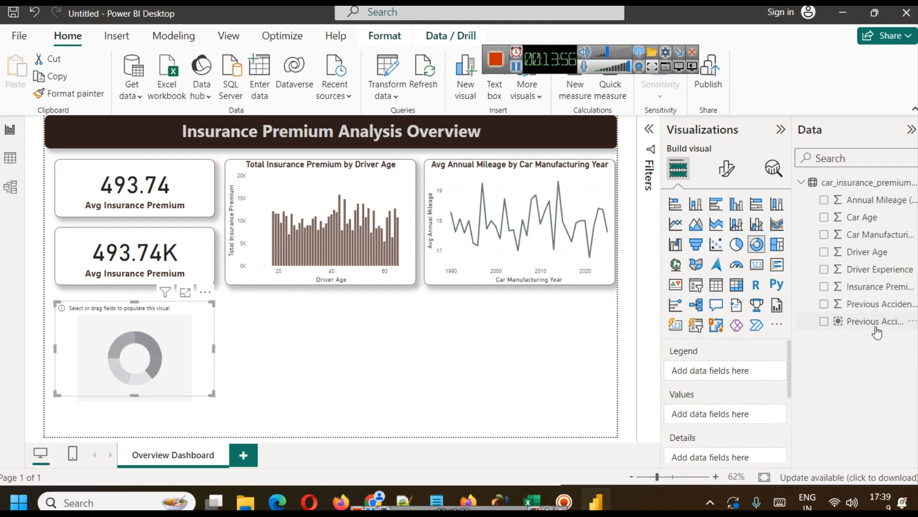
left_click_drag(861, 322, 712, 371)
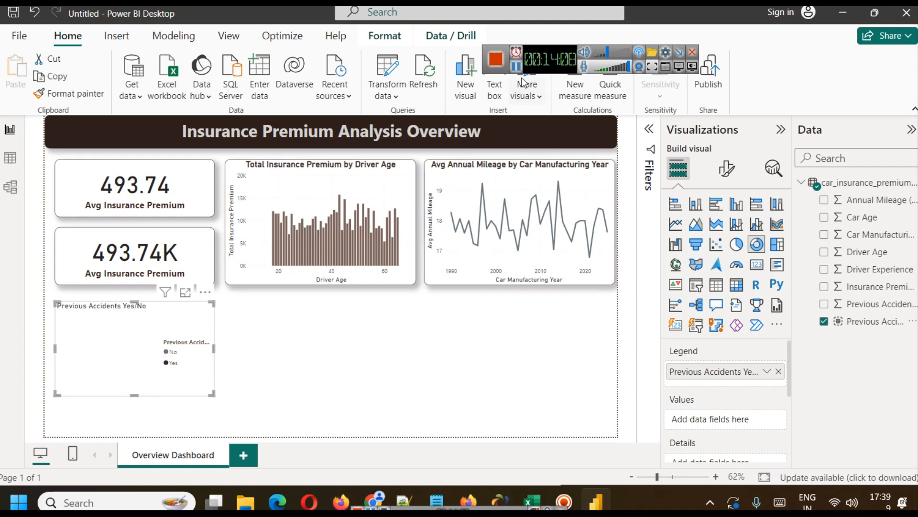
Check the Previous Accidents Yes/No column in the data table and return to the report.
left_click(10, 157)
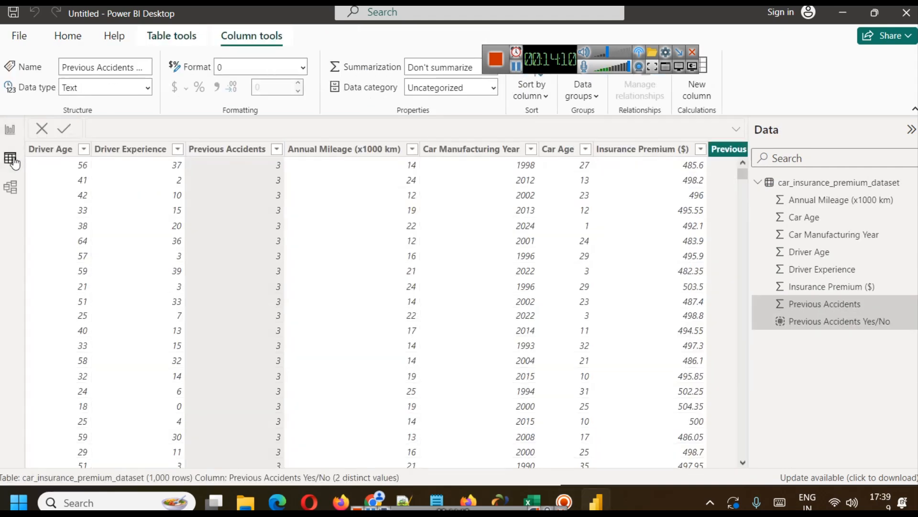
left_click_drag(392, 464, 333, 452)
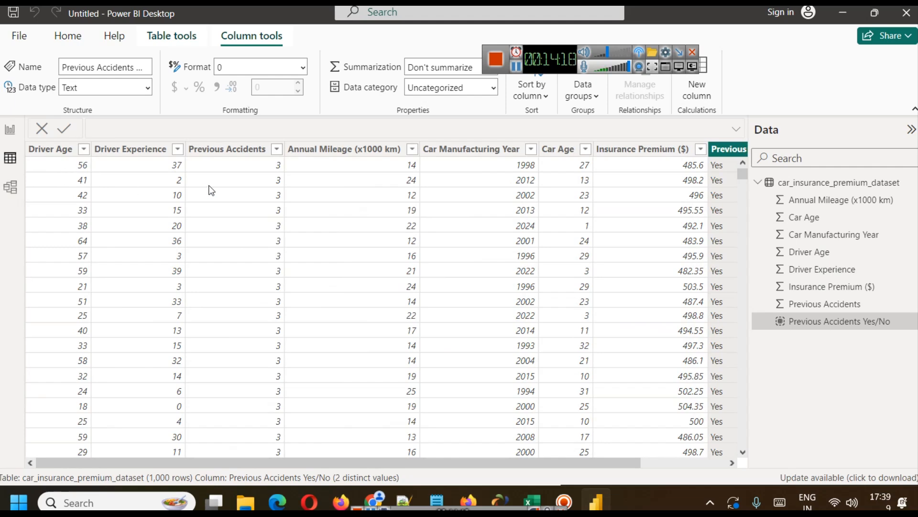
left_click_drag(608, 462, 66, 178)
left_click(10, 129)
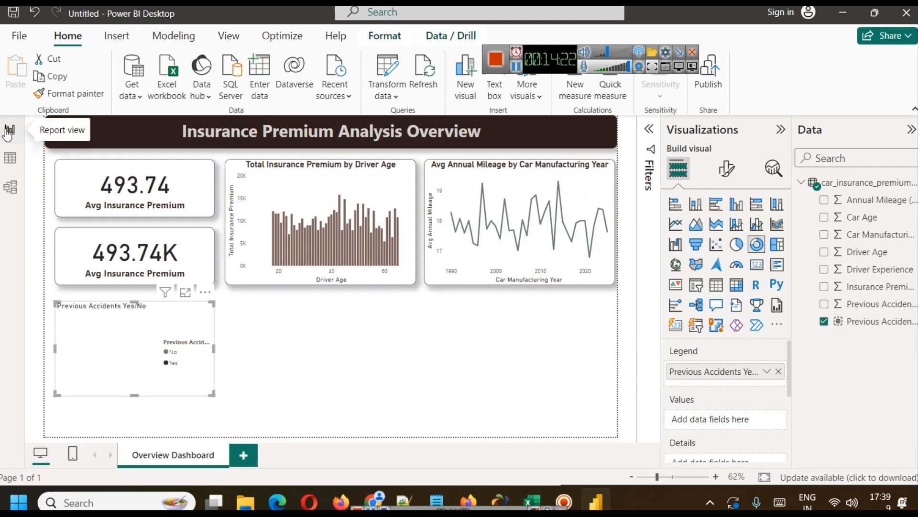
Open the dataset in the Power Query Editor and add an index column starting from 1.
left_click(385, 90)
left_click(406, 119)
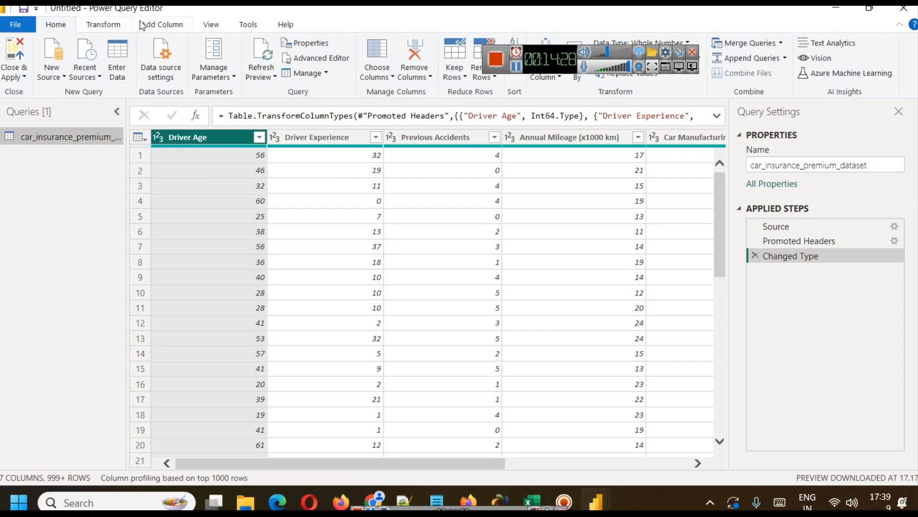
left_click(158, 25)
left_click(195, 58)
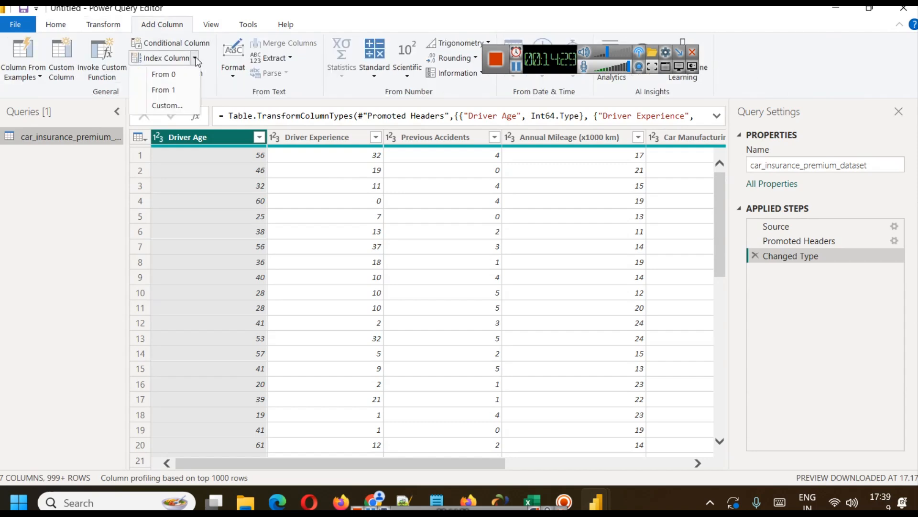
left_click(172, 88)
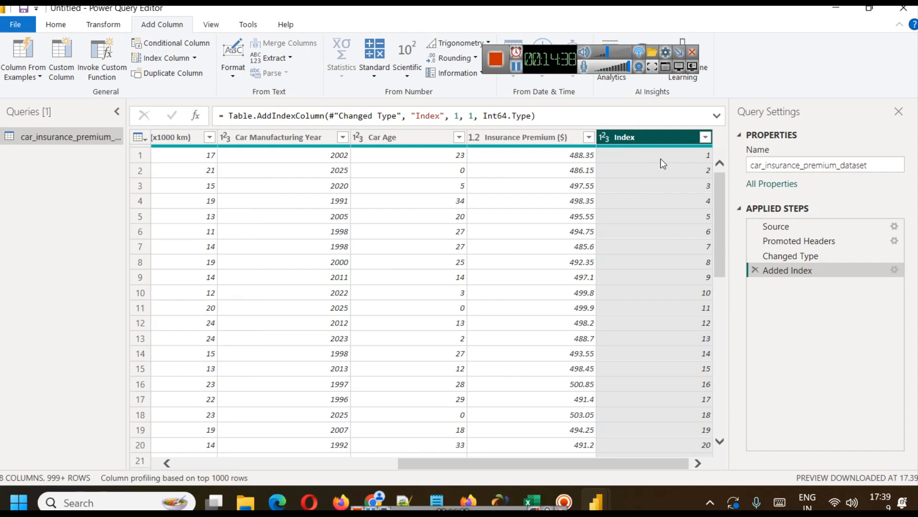
Review the index column's rows and apply the query changes to the report.
scroll(665, 215, "down", 10)
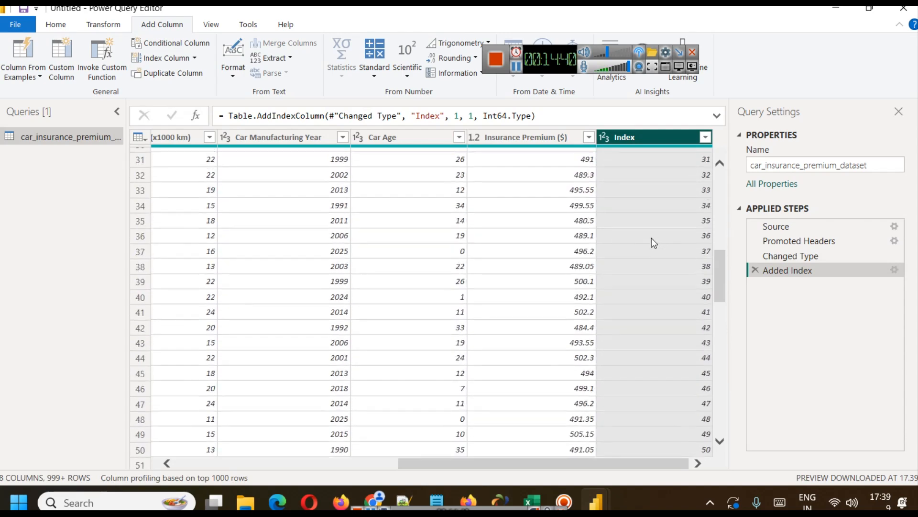
scroll(651, 237, "up", 9)
scroll(651, 237, "up", 1)
left_click(56, 26)
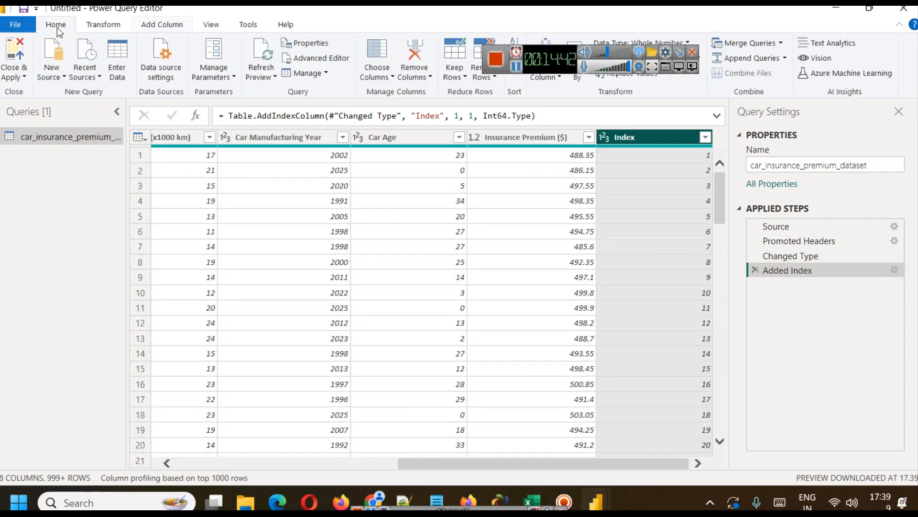
left_click(24, 77)
left_click(38, 92)
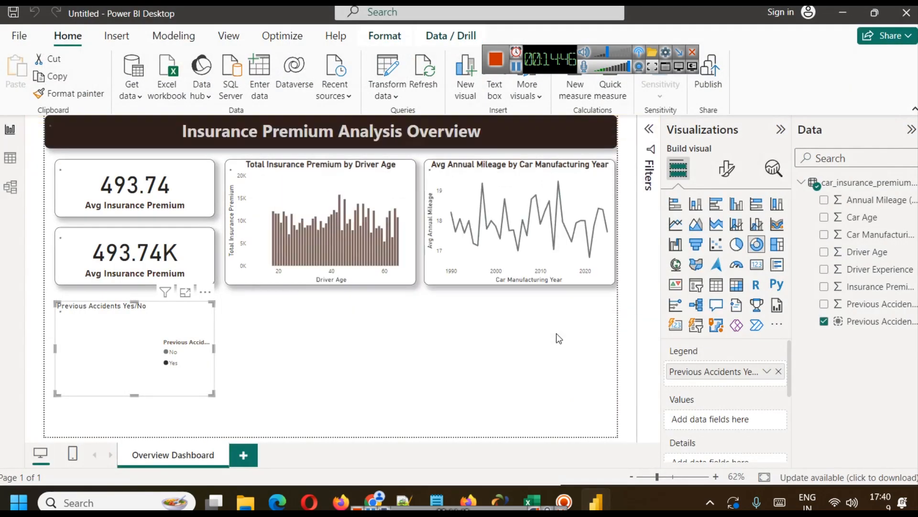
Look over the updated data table with the Index column and go back to the report.
left_click(12, 159)
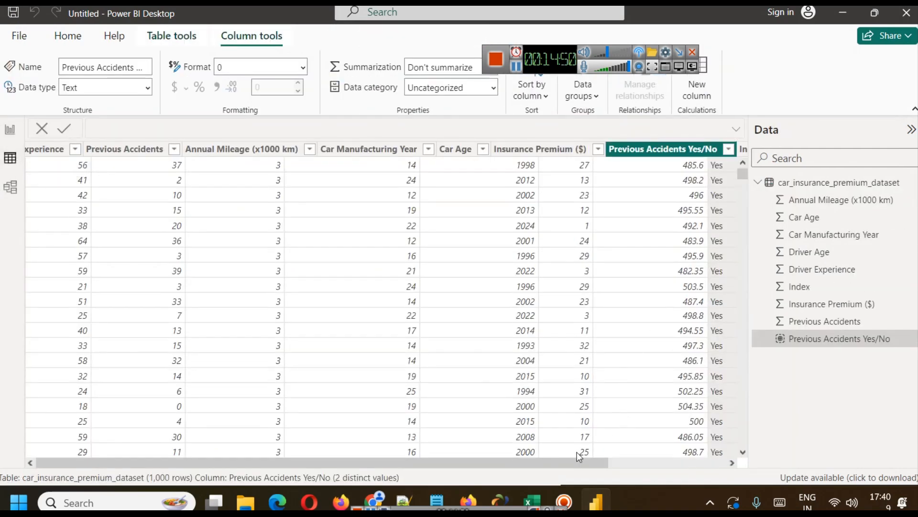
left_click_drag(585, 462, 7, 340)
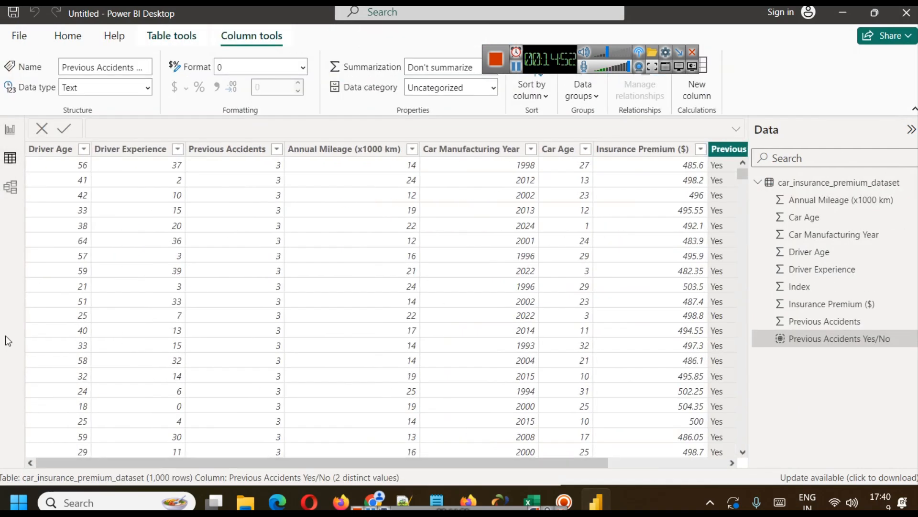
left_click(10, 129)
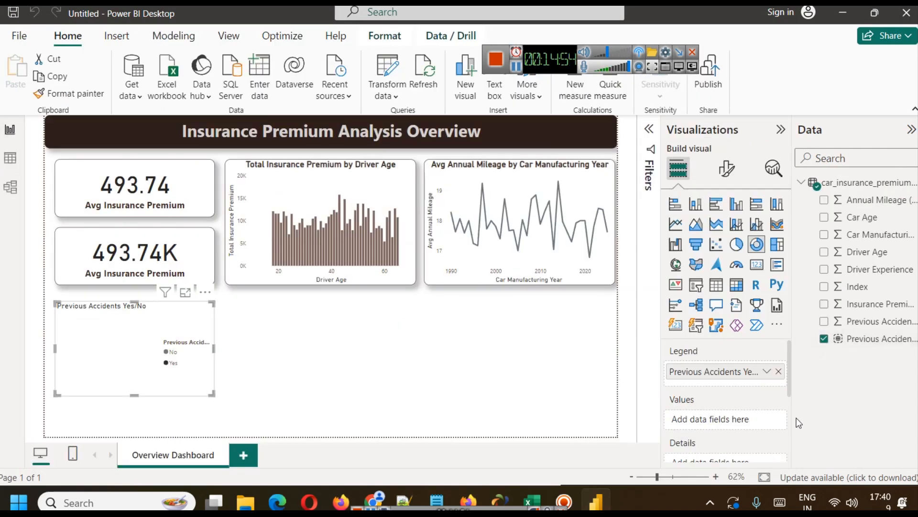
Use the Index field as the donut chart's values and set its aggregation to Count.
left_click_drag(882, 290, 713, 420)
left_click(767, 421)
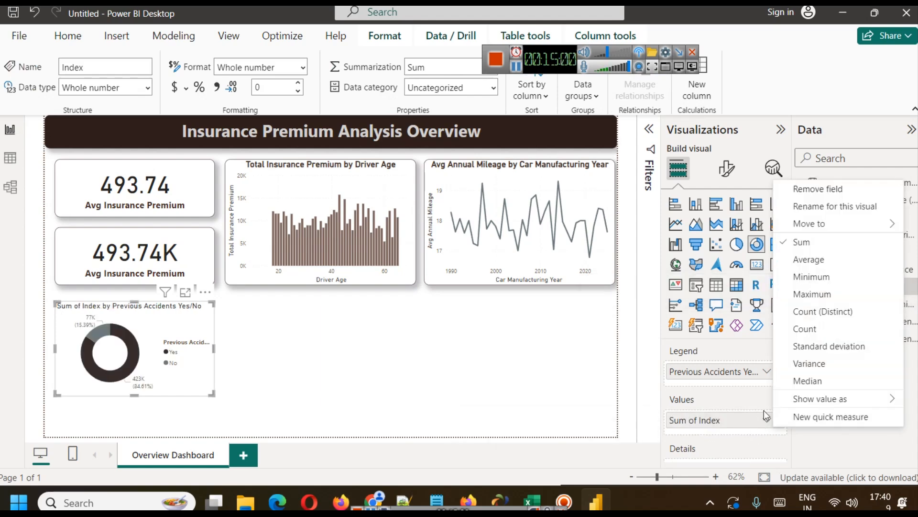
left_click(821, 336)
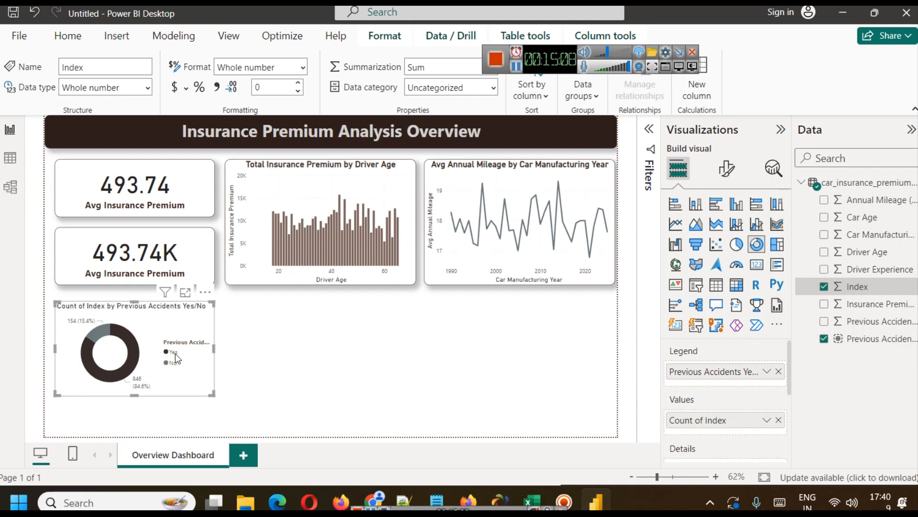
Enlarge the accident donut chart in focus mode, inspect both slices' counts and percentages, and return to the report.
left_click(186, 293)
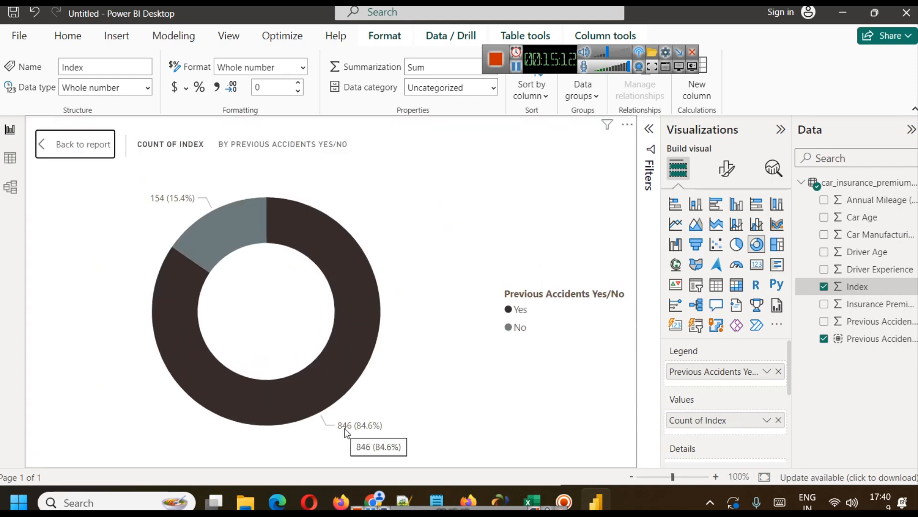
mouse_move(354, 324)
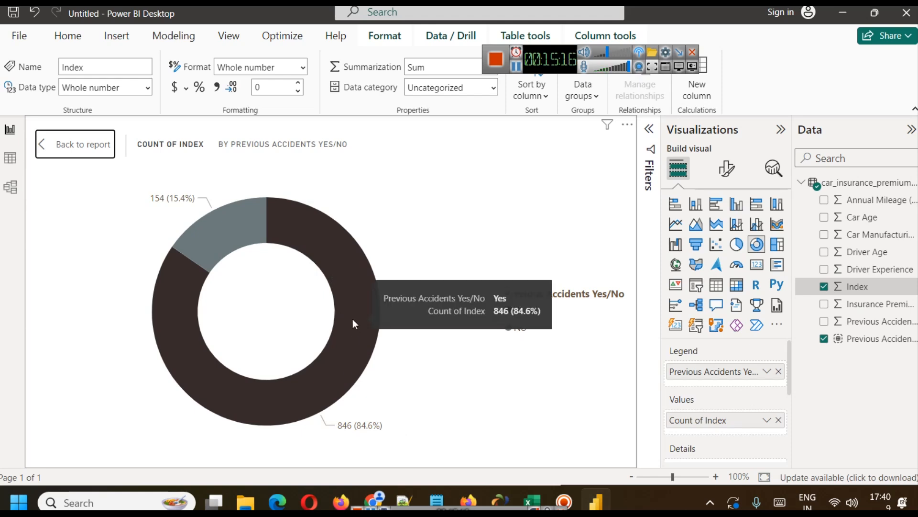
mouse_move(238, 205)
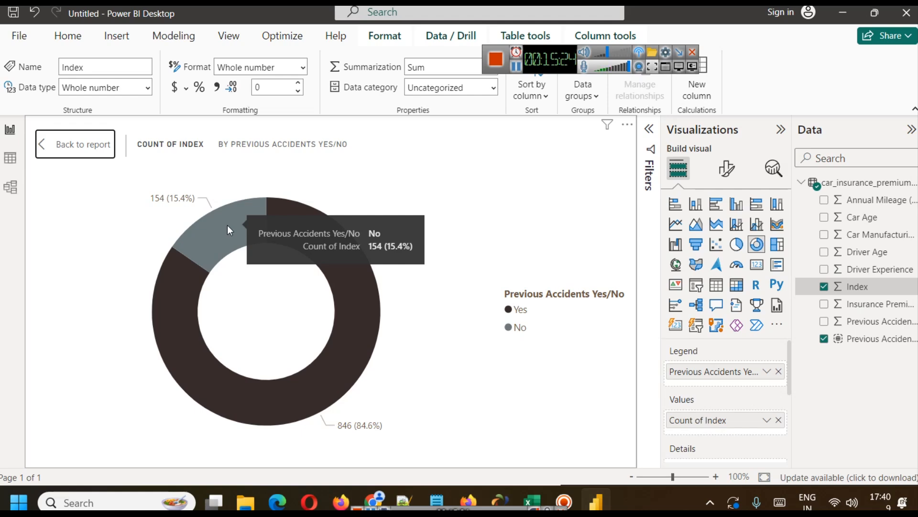
left_click(80, 146)
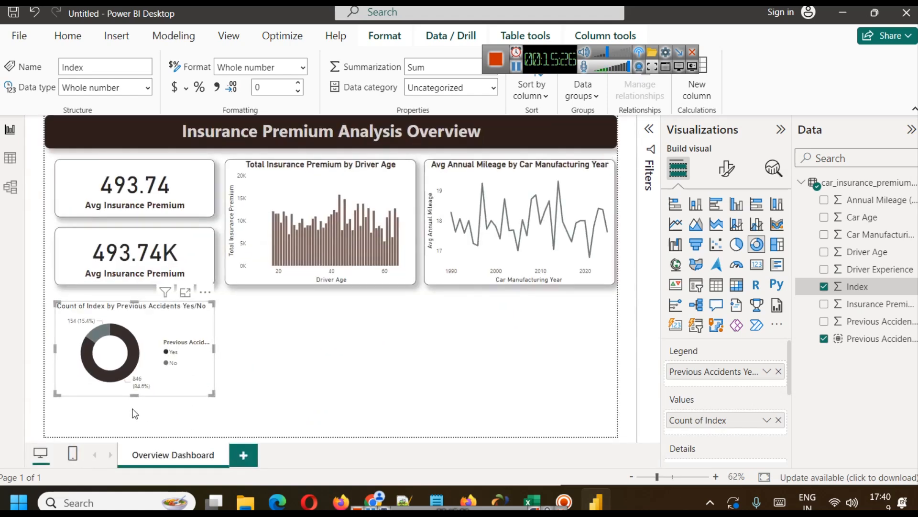
Make the accident donut chart taller and copy the formatting of the average annual mileage line chart onto it.
left_click_drag(133, 395, 133, 423)
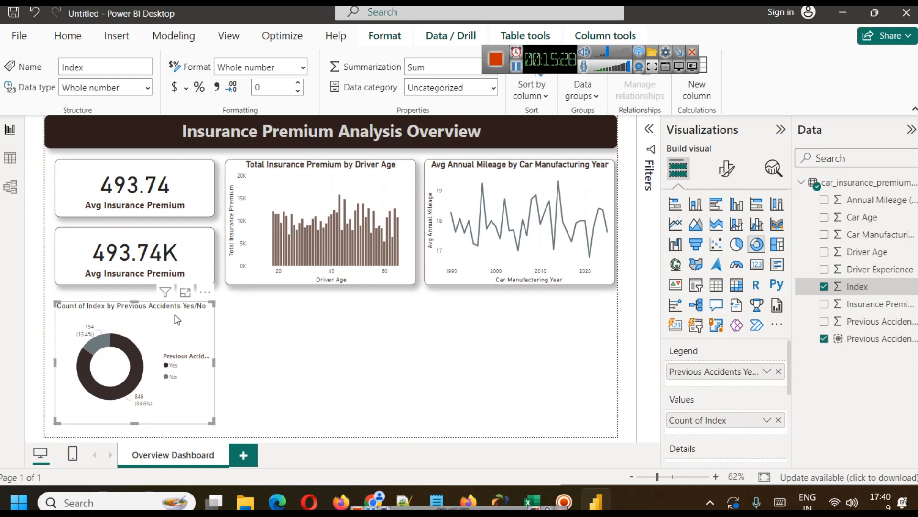
left_click(561, 207)
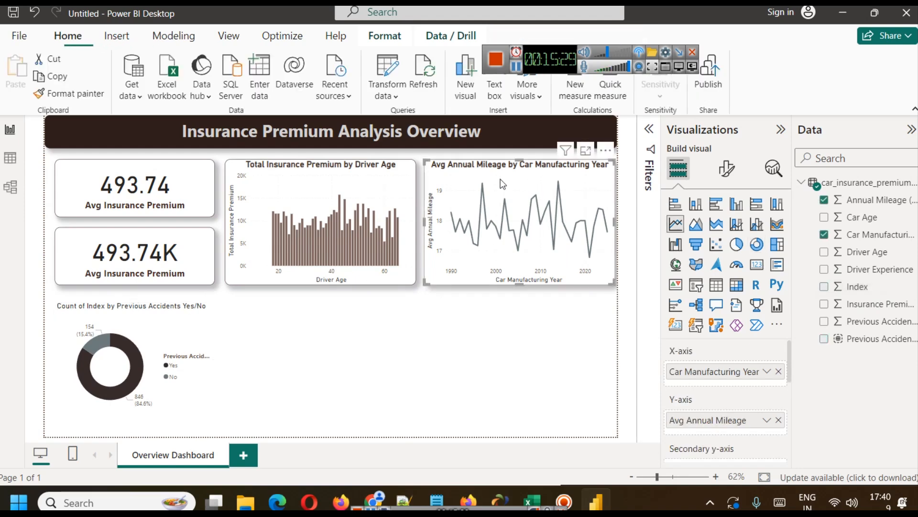
left_click(77, 93)
left_click(134, 327)
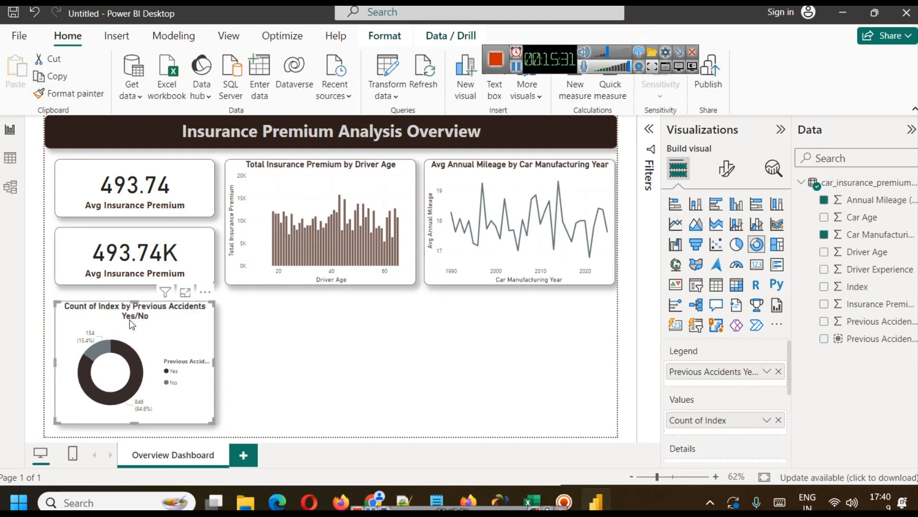
left_click(284, 331)
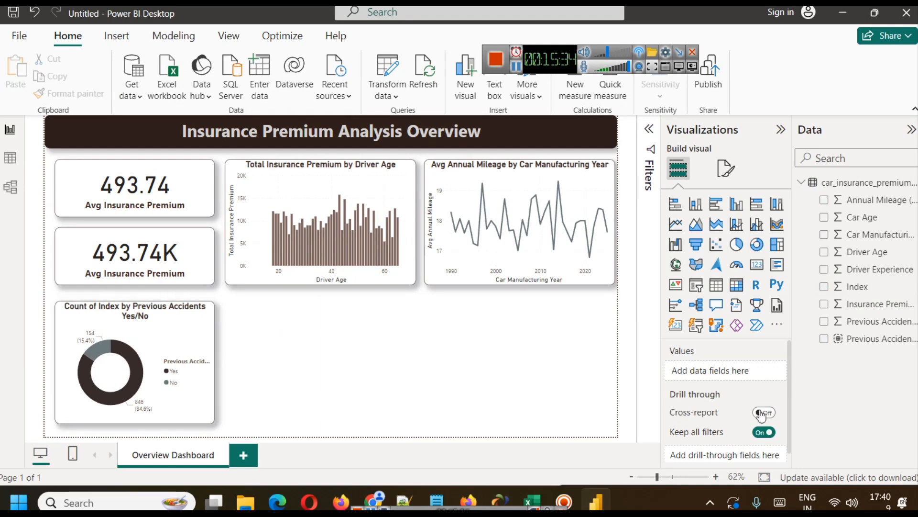
Rename the donut chart's Count of Index value to Drivers for this visual.
left_click(210, 330)
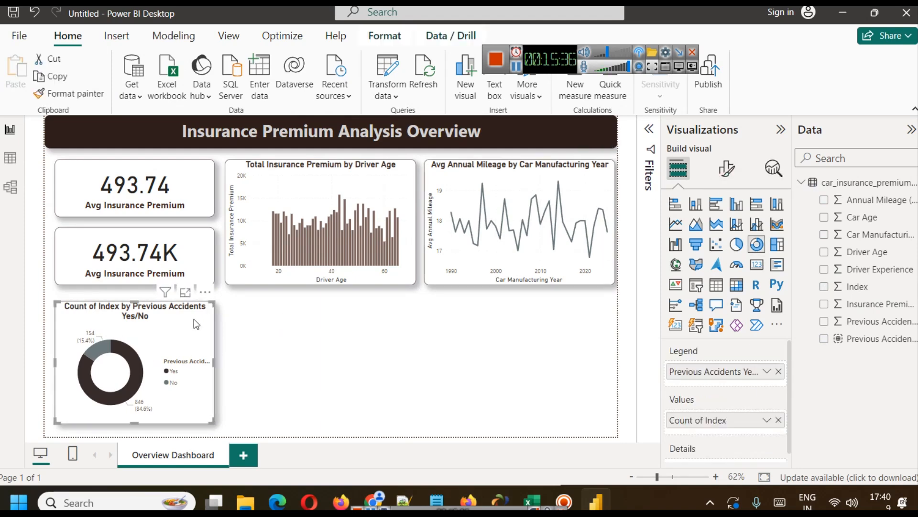
left_click(766, 420)
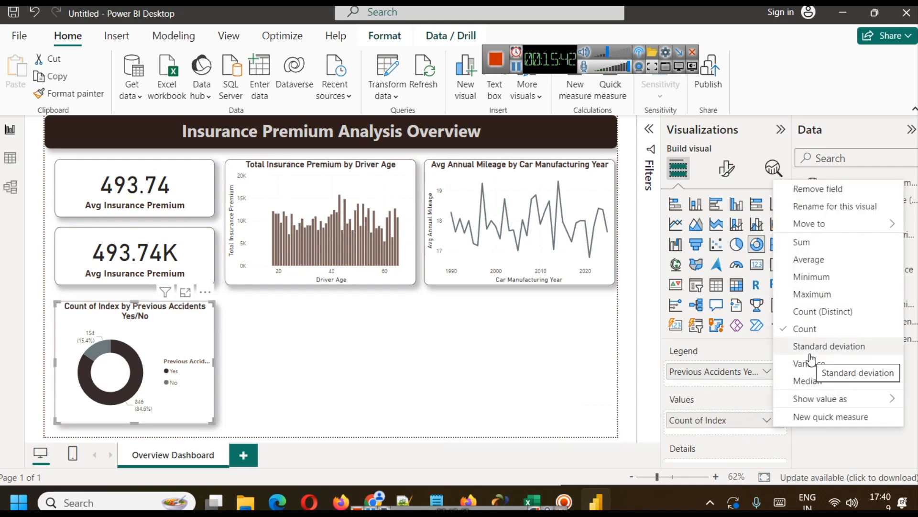
left_click(823, 206)
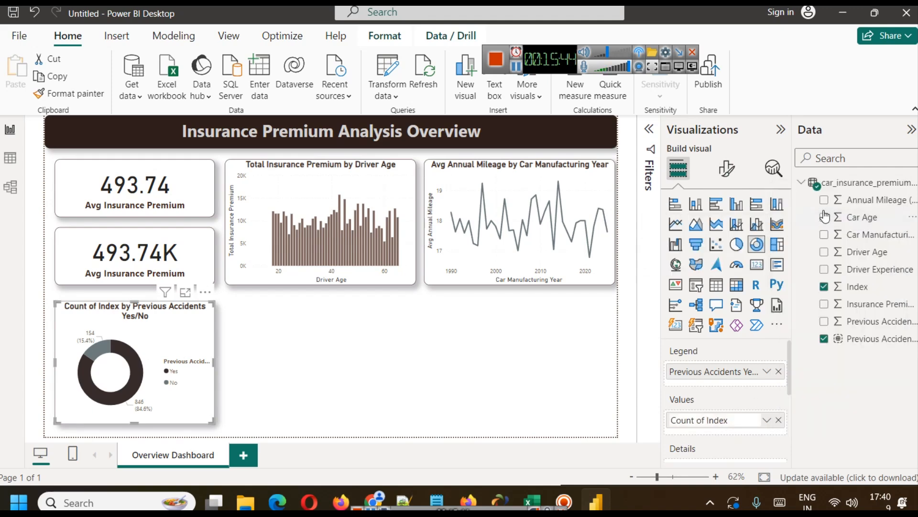
type("Drivers")
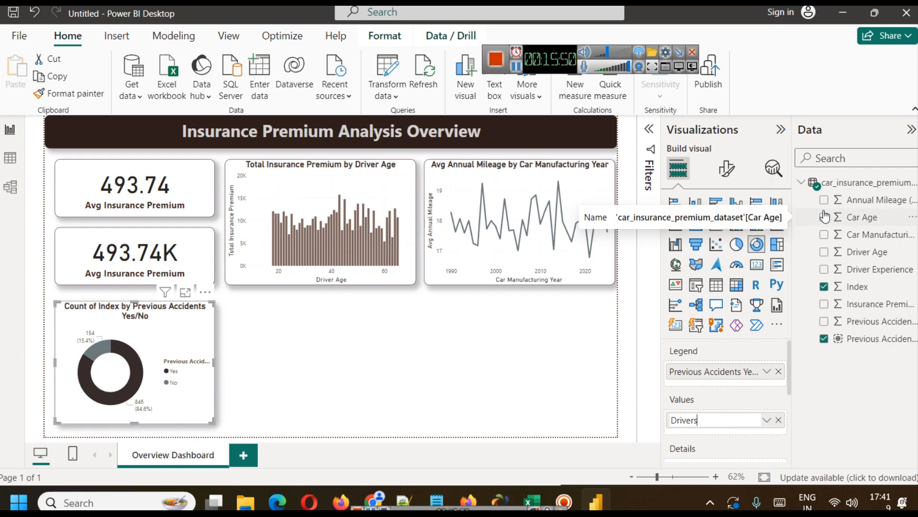
key("Return")
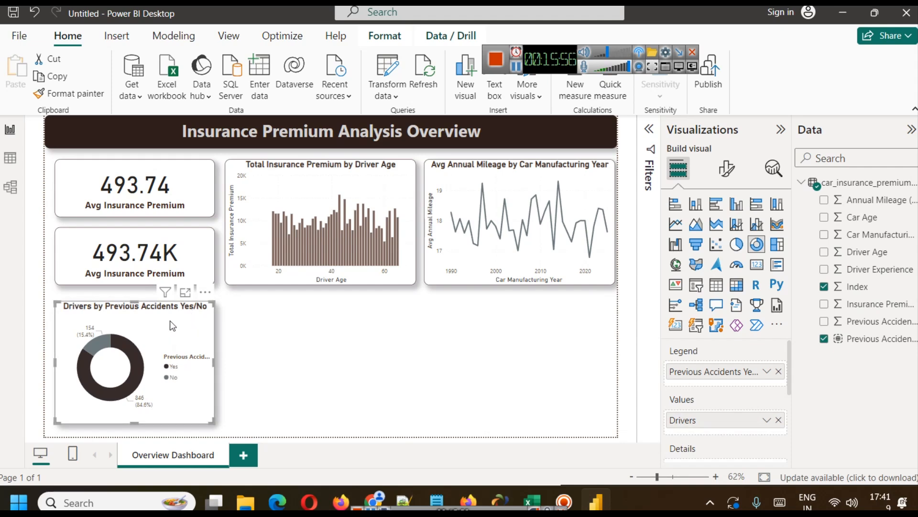
Format the donut chart's detail label values with font size 13 and bold.
left_click(735, 177)
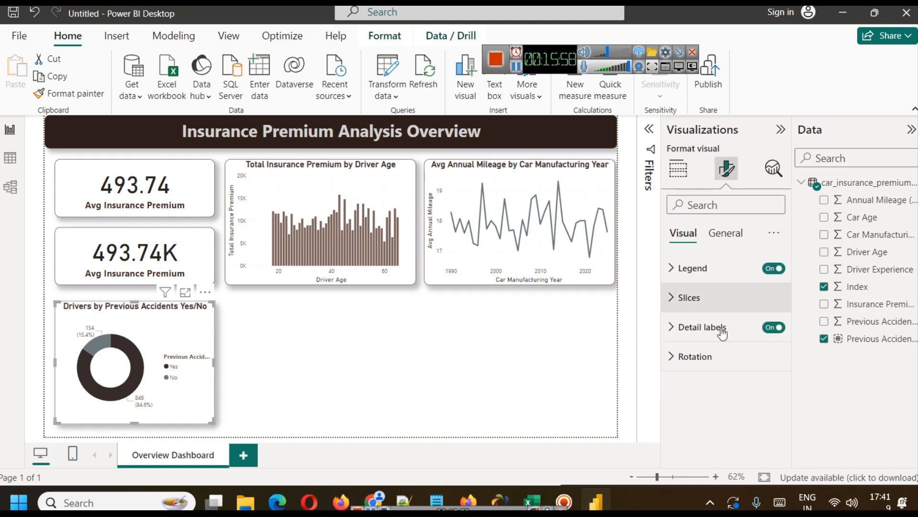
left_click(714, 307)
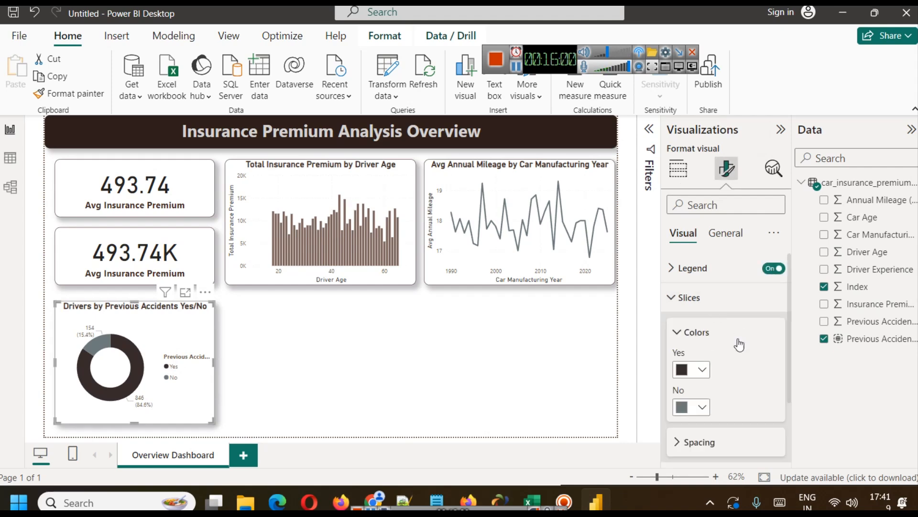
scroll(724, 352, "down", 2)
scroll(725, 352, "down", 1)
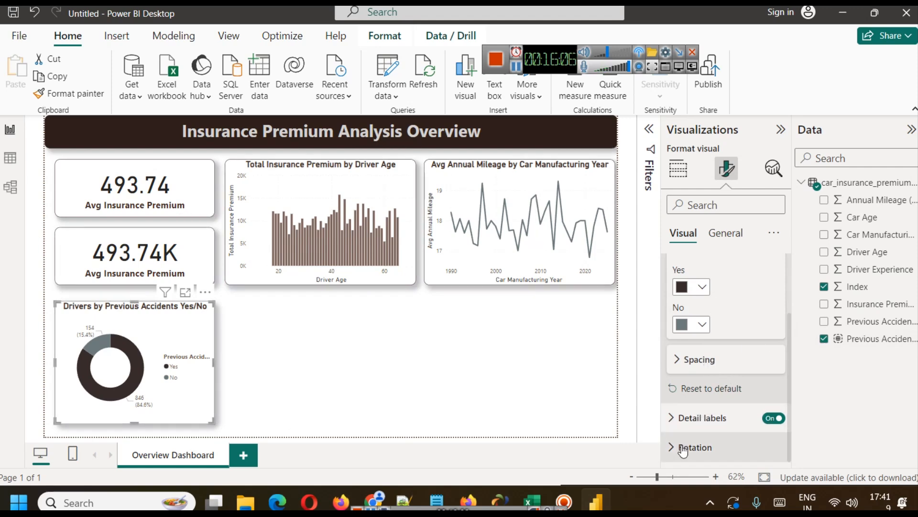
left_click(689, 419)
scroll(718, 366, "down", 3)
scroll(719, 366, "down", 2)
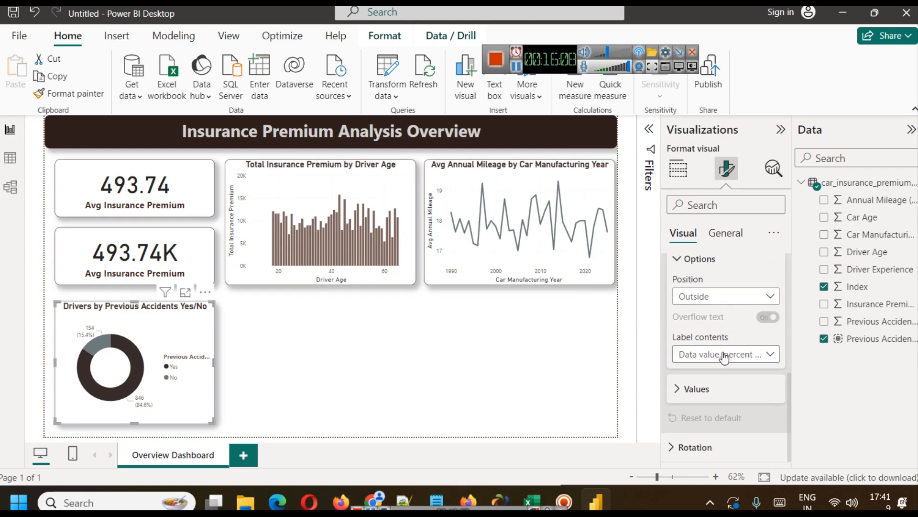
left_click(698, 387)
scroll(776, 359, "down", 2)
left_click(775, 351)
left_click(775, 351)
left_click(775, 351)
left_click(775, 351)
left_click(682, 377)
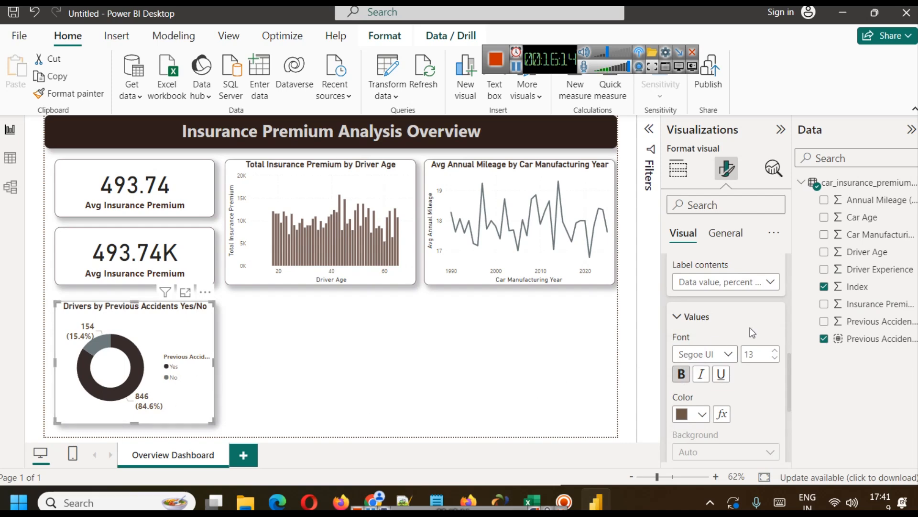
Set the donut chart's legend text size to 11 and its position to Bottom center.
scroll(750, 328, "up", 6)
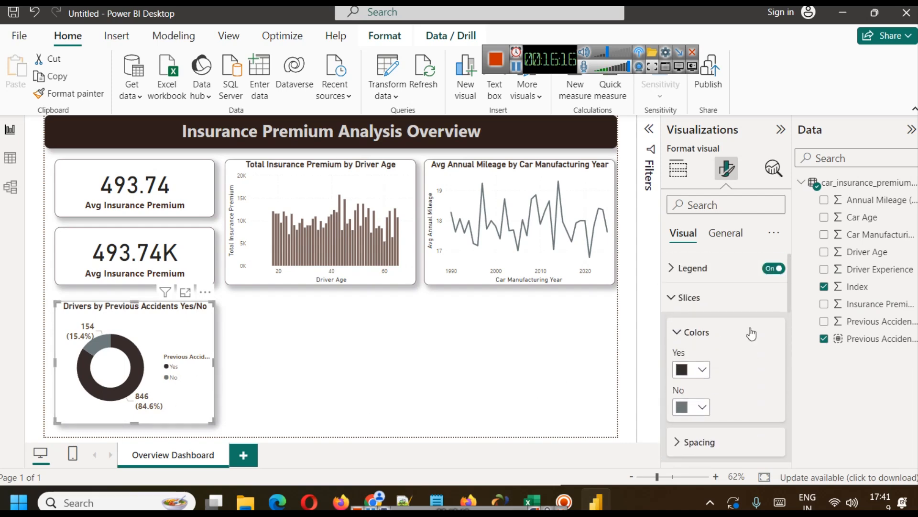
left_click(692, 268)
left_click(692, 375)
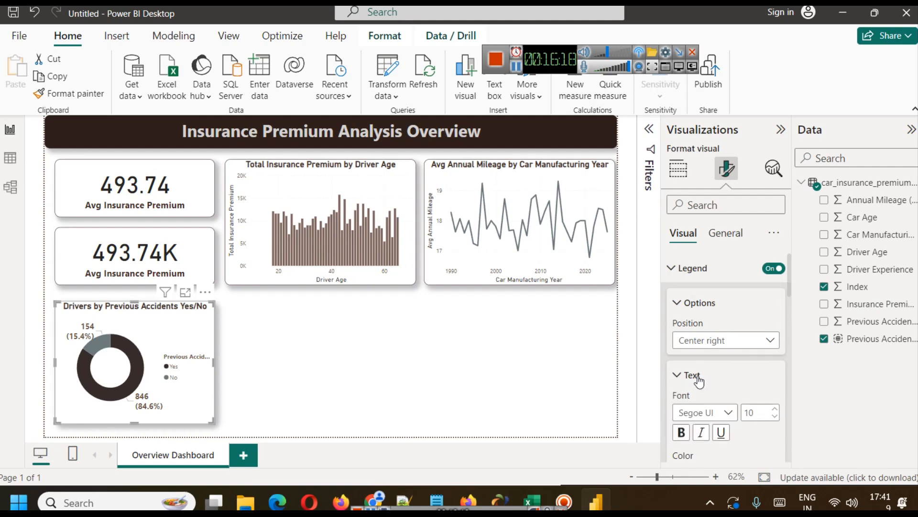
scroll(698, 378, "down", 3)
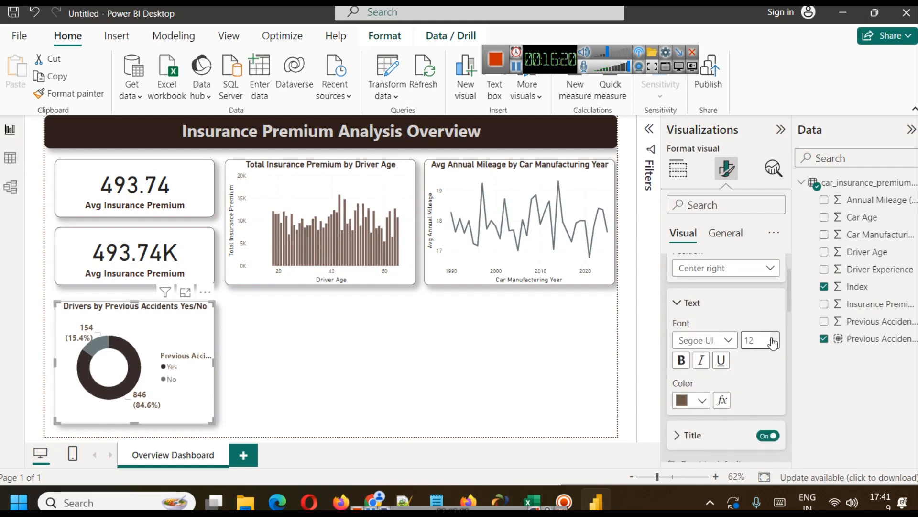
left_click(775, 345)
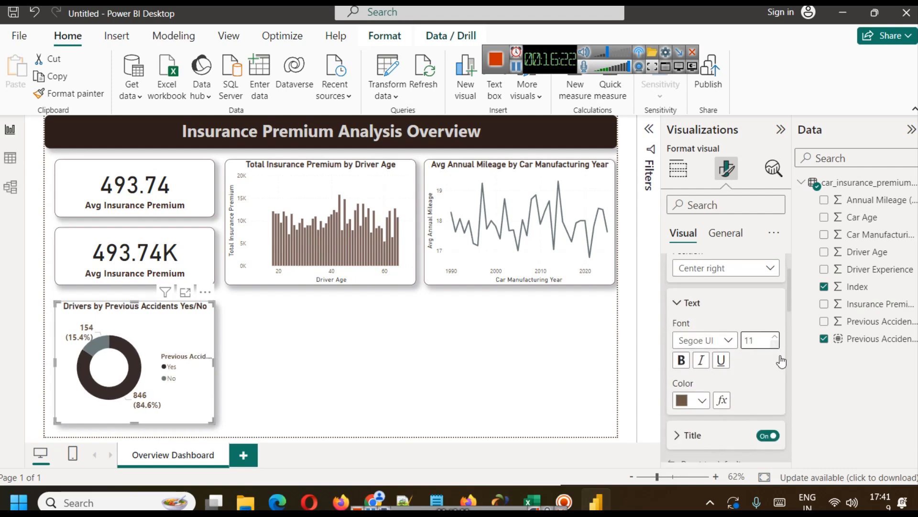
left_click(746, 268)
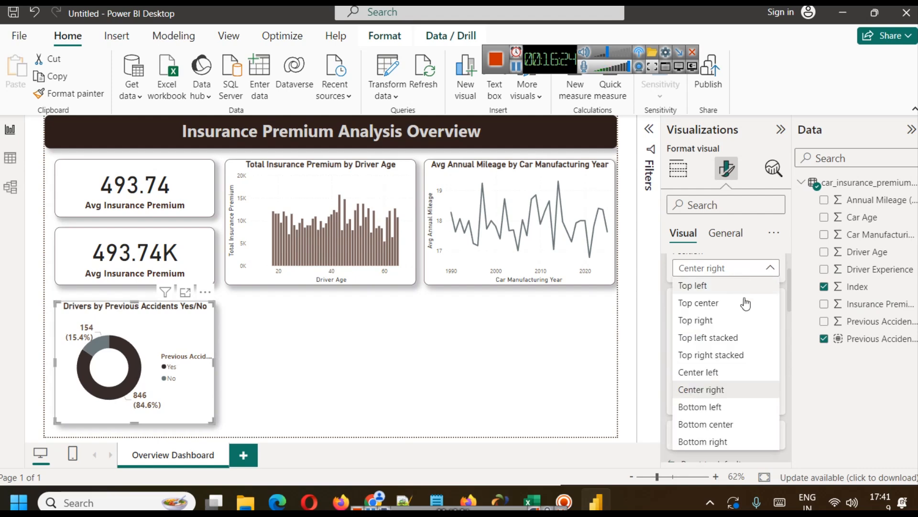
left_click(721, 424)
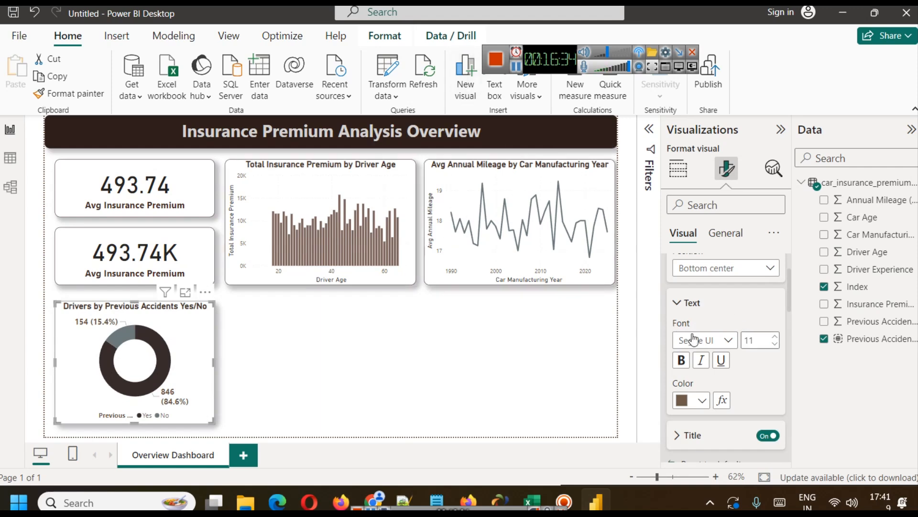
Try the accident visual as a pie chart and as a scatter chart, restoring the donut chart each time.
left_click(683, 170)
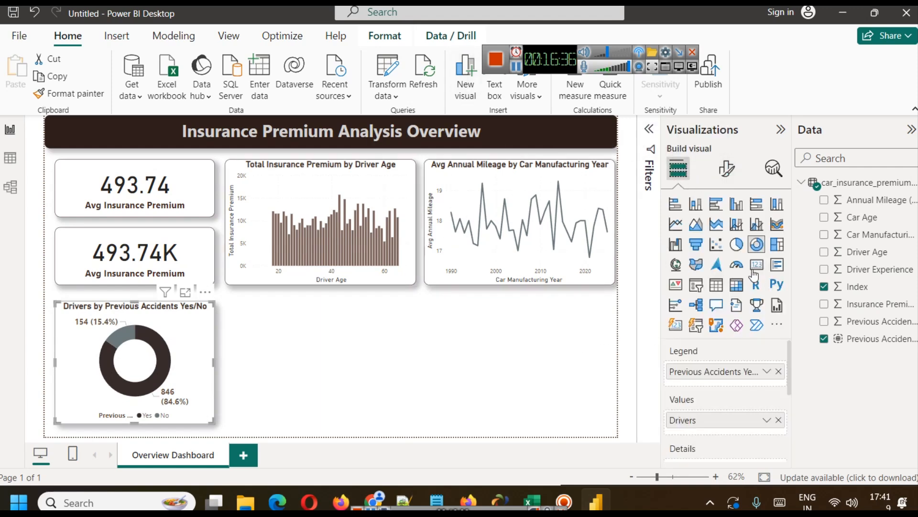
left_click(740, 250)
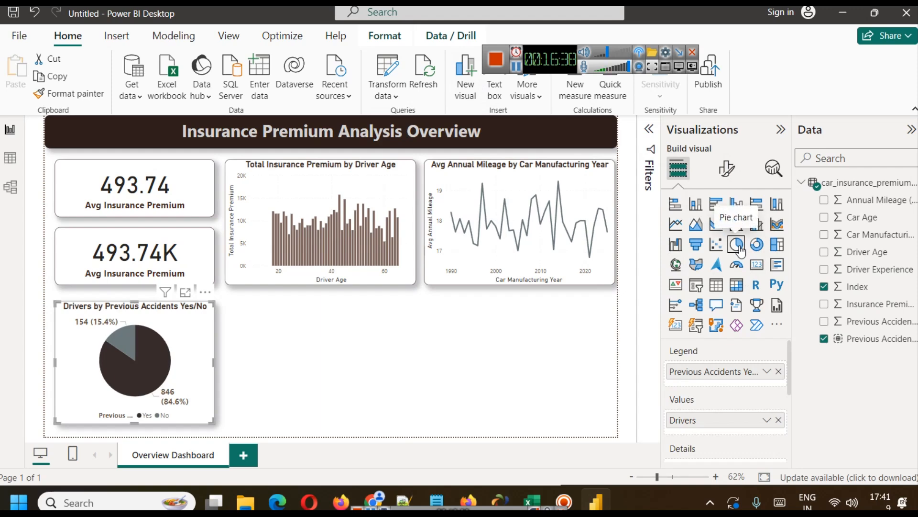
left_click(754, 252)
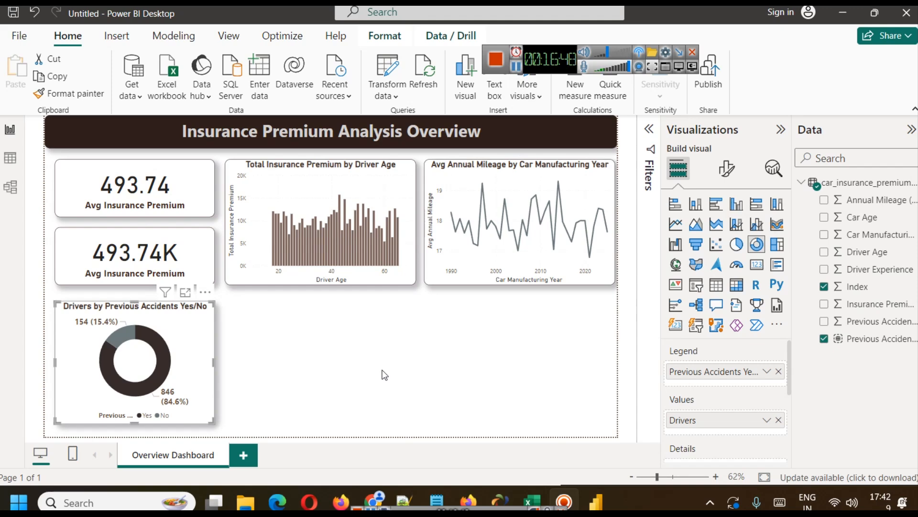
left_click(715, 252)
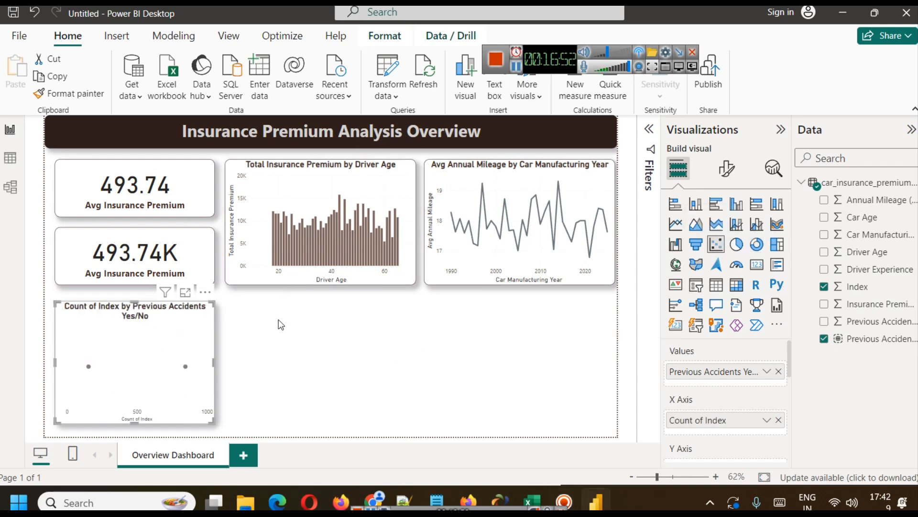
key("ctrl+z")
Add a new empty scatter chart beside the donut chart, below the driver age column chart.
left_click(292, 332)
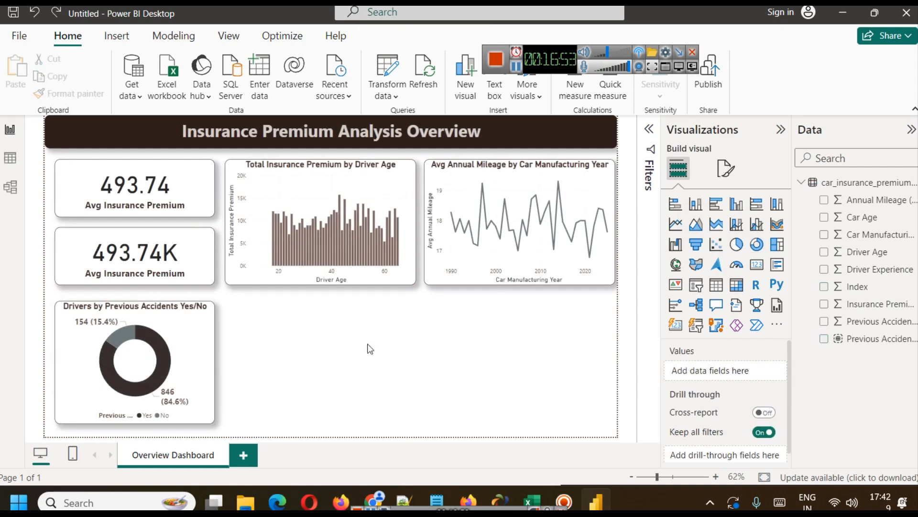
left_click(716, 245)
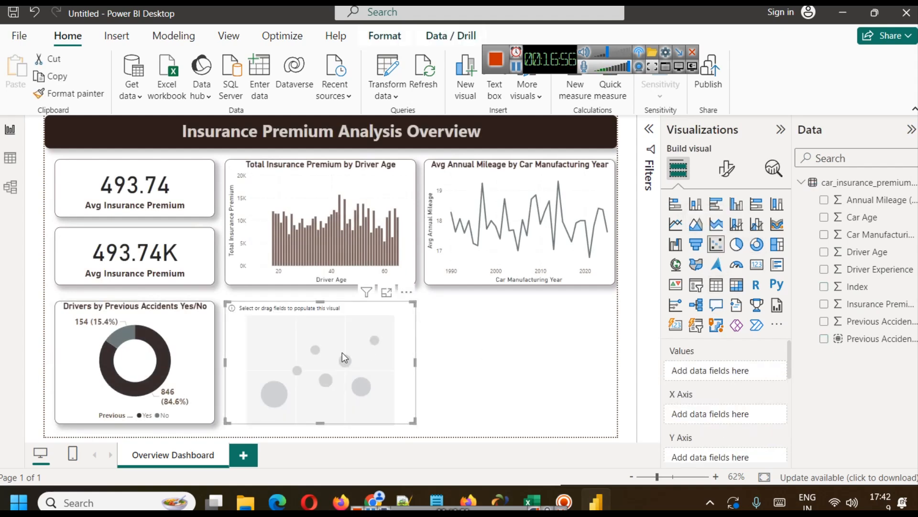
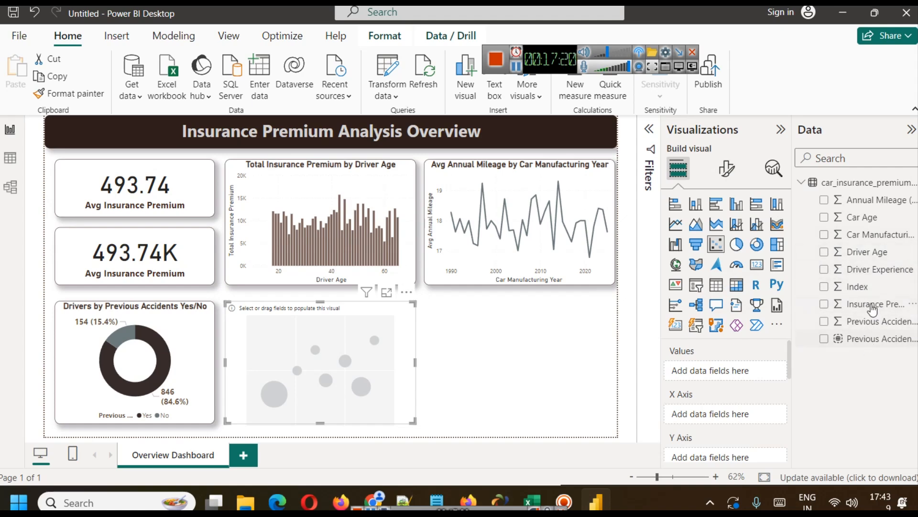
Assign Insurance Premium ($) to the scatter chart's Y axis and Driver Age to its X axis.
left_click_drag(870, 304, 735, 461)
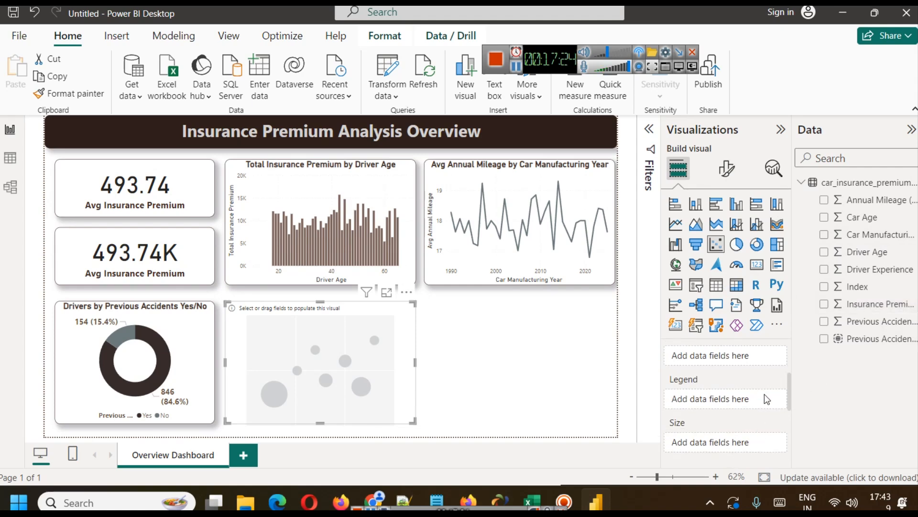
left_click_drag(791, 394, 786, 386)
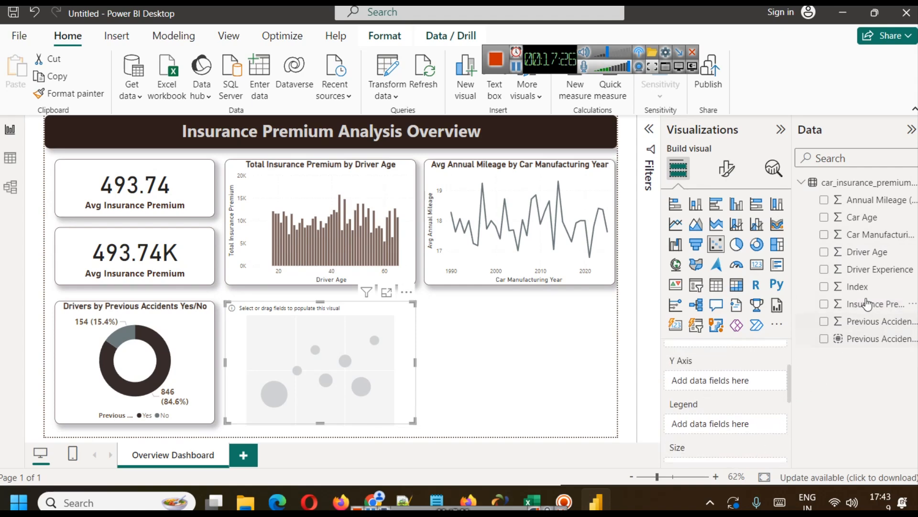
left_click_drag(867, 308, 745, 381)
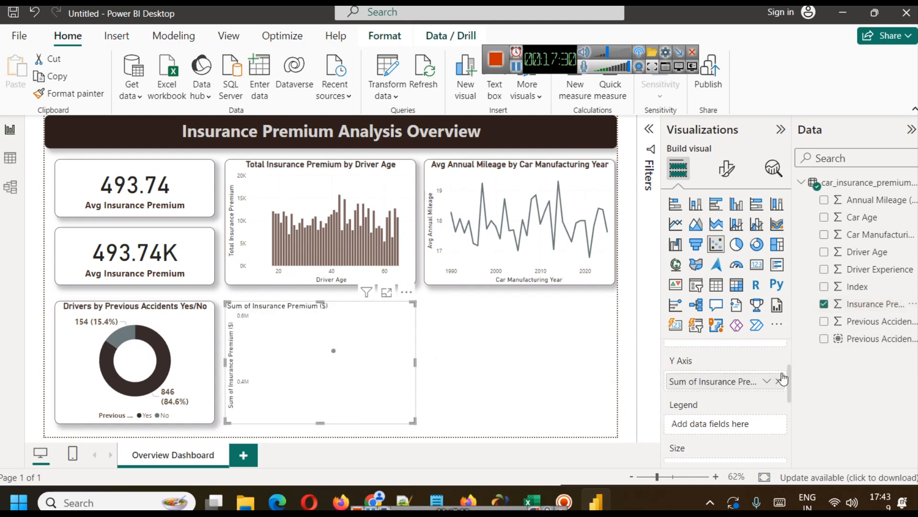
left_click_drag(790, 377, 786, 362)
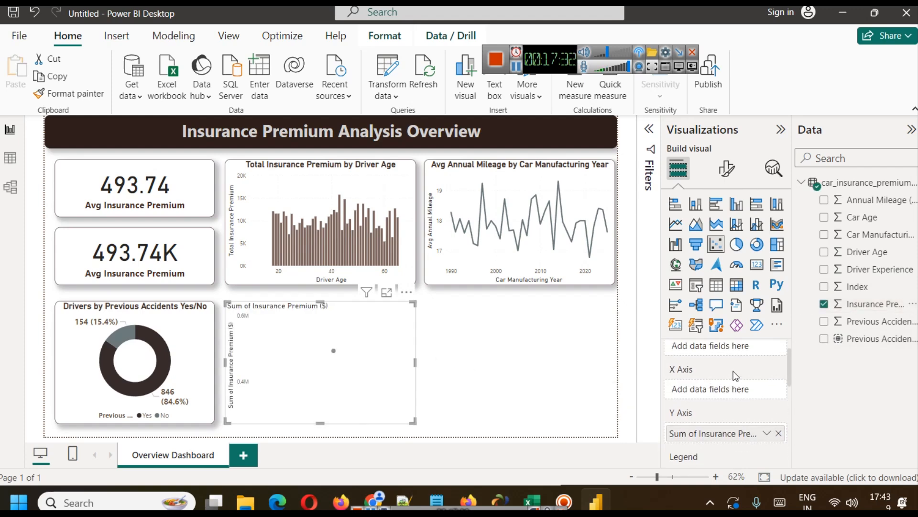
left_click_drag(859, 253, 721, 388)
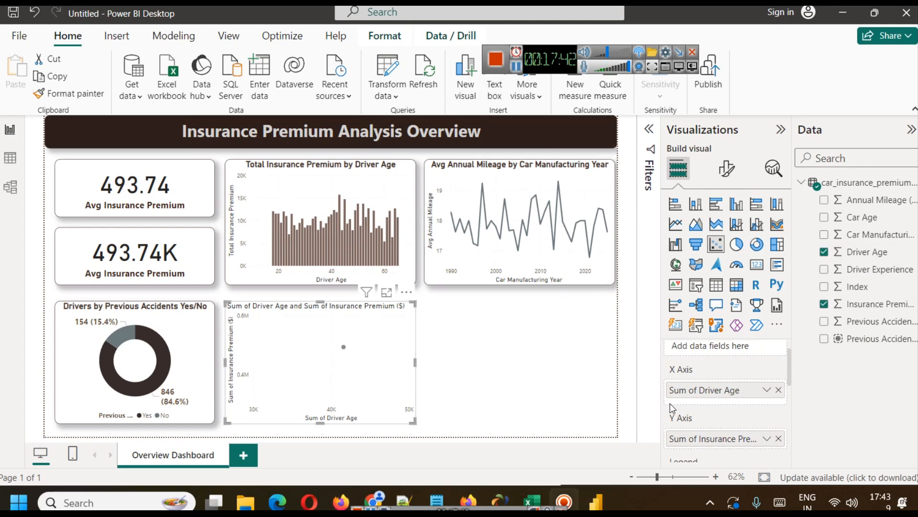
Set both Insurance Premium ($) and Driver Age in the scatter chart to Don't summarize.
left_click(774, 438)
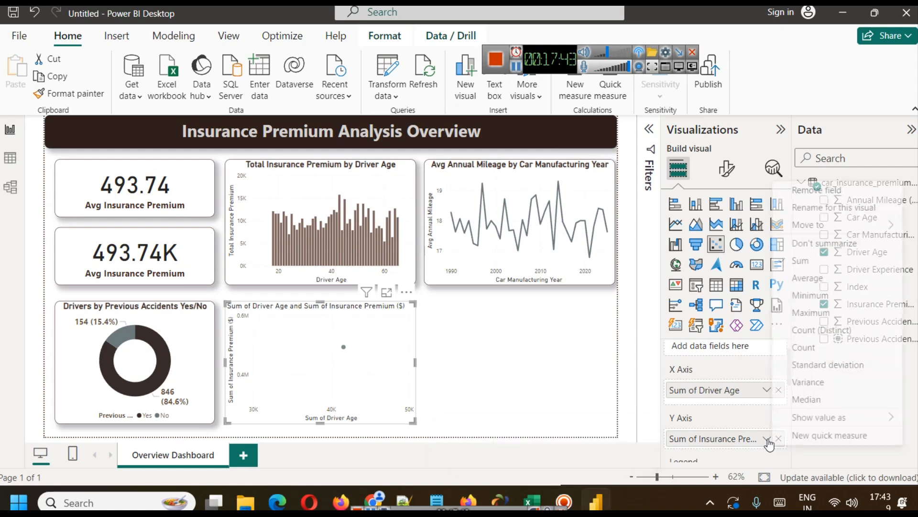
left_click(826, 243)
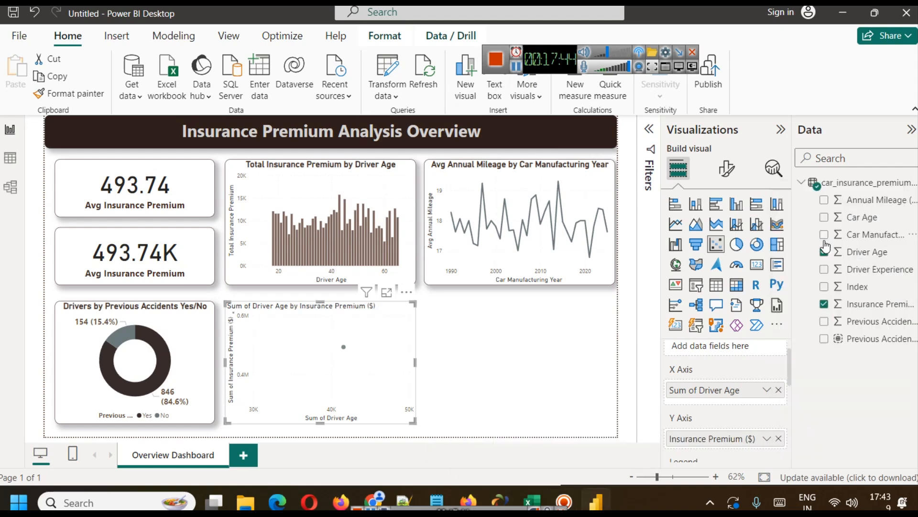
left_click(767, 390)
left_click(825, 194)
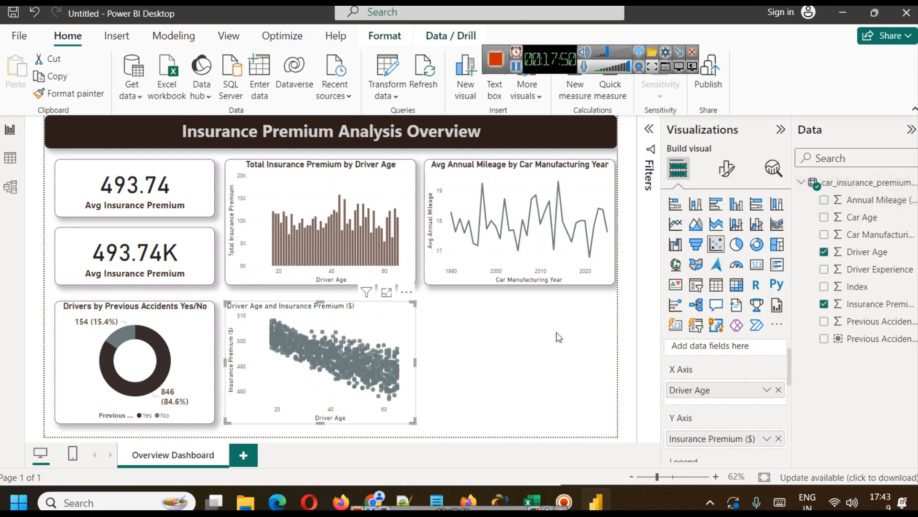
Examine the driver age and insurance premium points in focus mode, and return to the report.
left_click(387, 294)
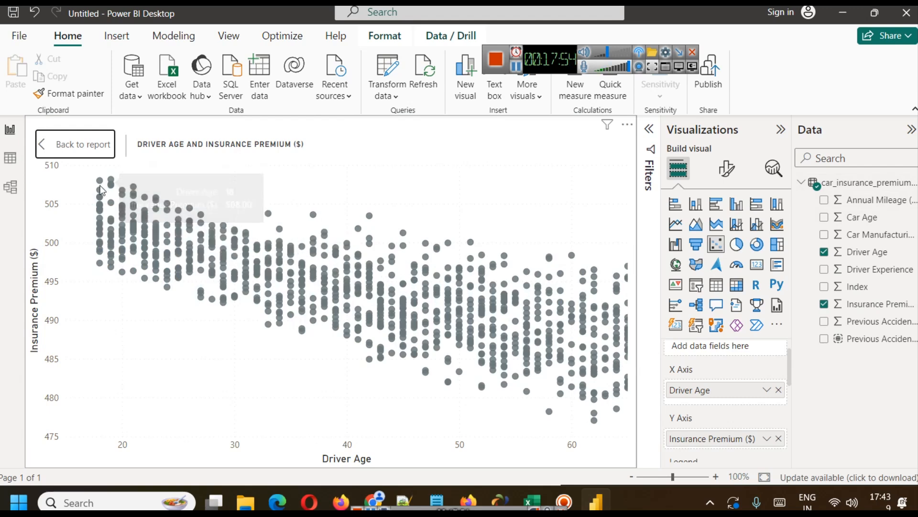
mouse_move(100, 186)
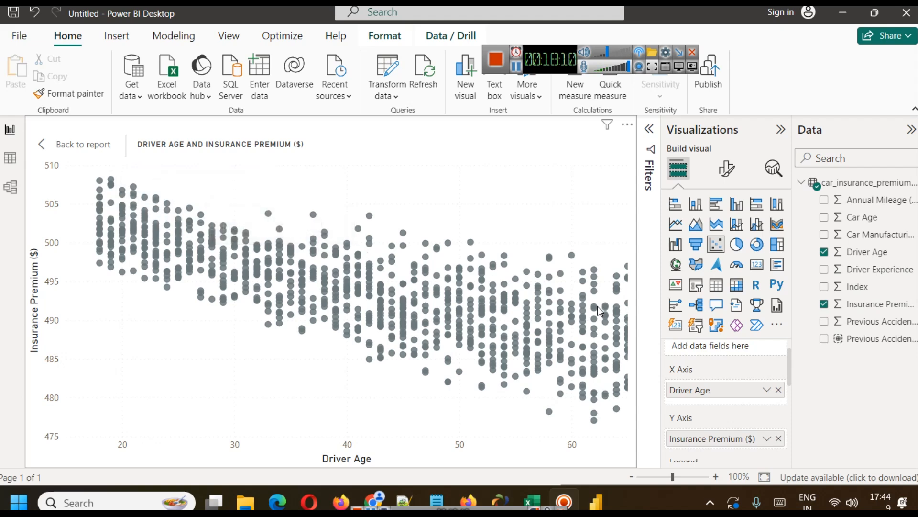
left_click(40, 140)
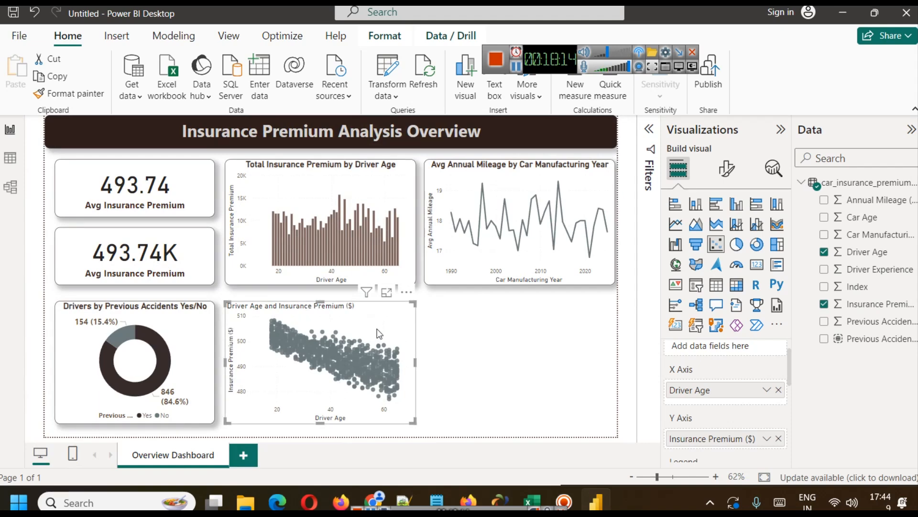
Copy the accident donut chart's formatting onto the scatter chart with Format painter.
left_click(139, 315)
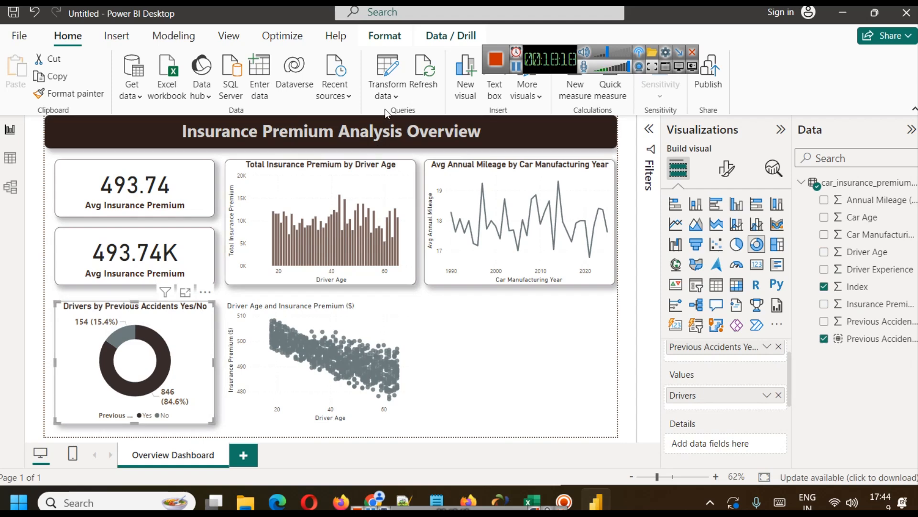
left_click(68, 96)
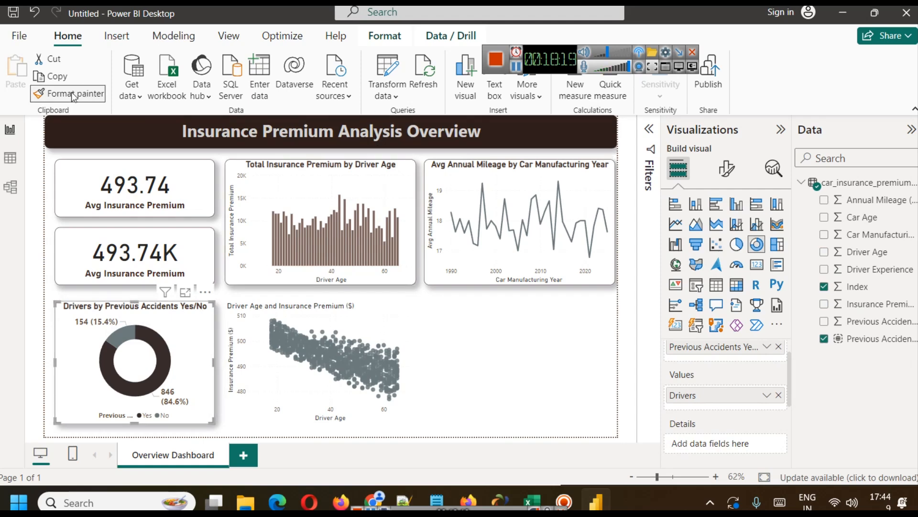
left_click(349, 318)
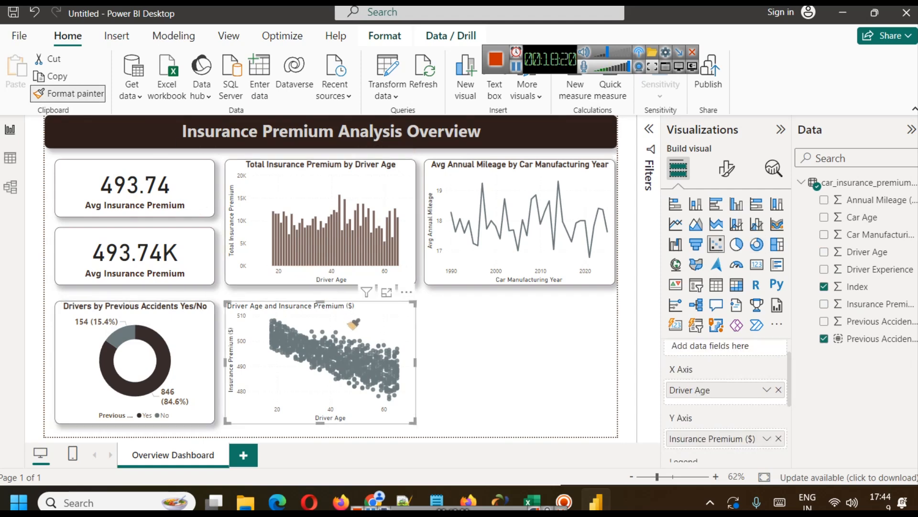
left_click(466, 415)
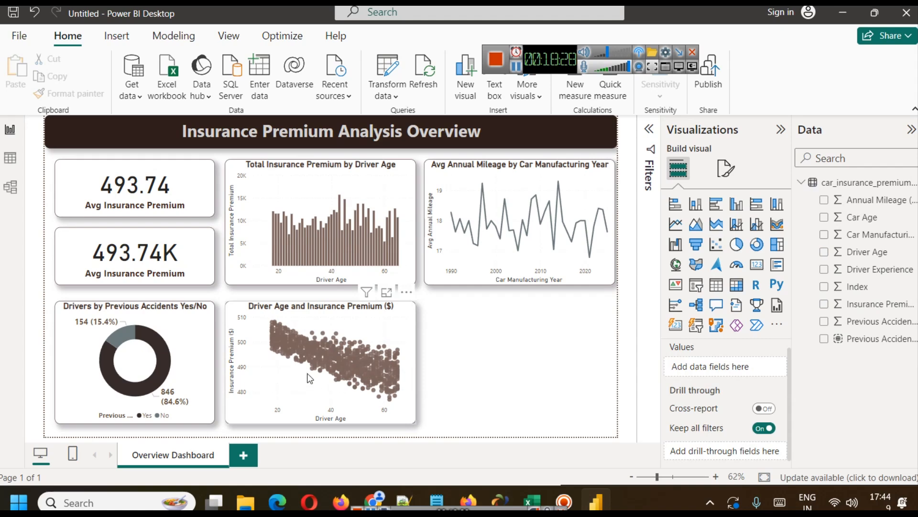
Make the scatter chart's X-axis title bold with font size 13.
left_click(726, 168)
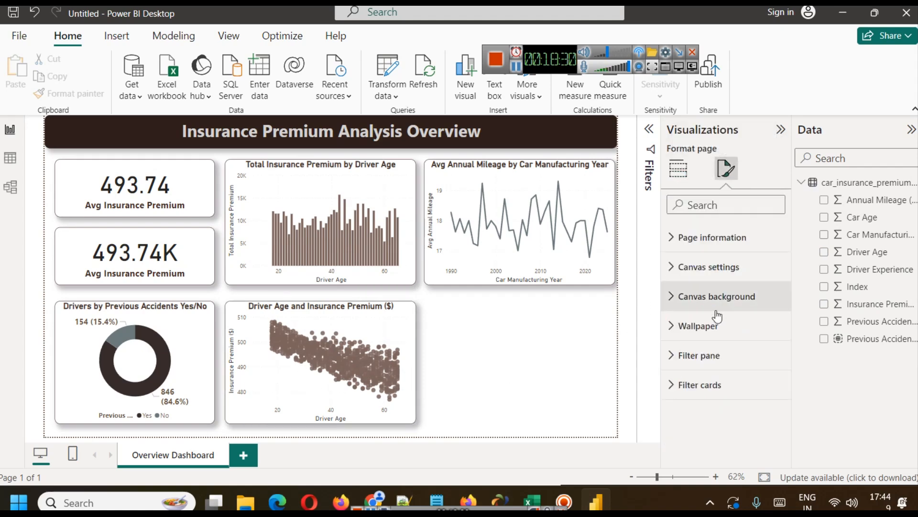
left_click(386, 330)
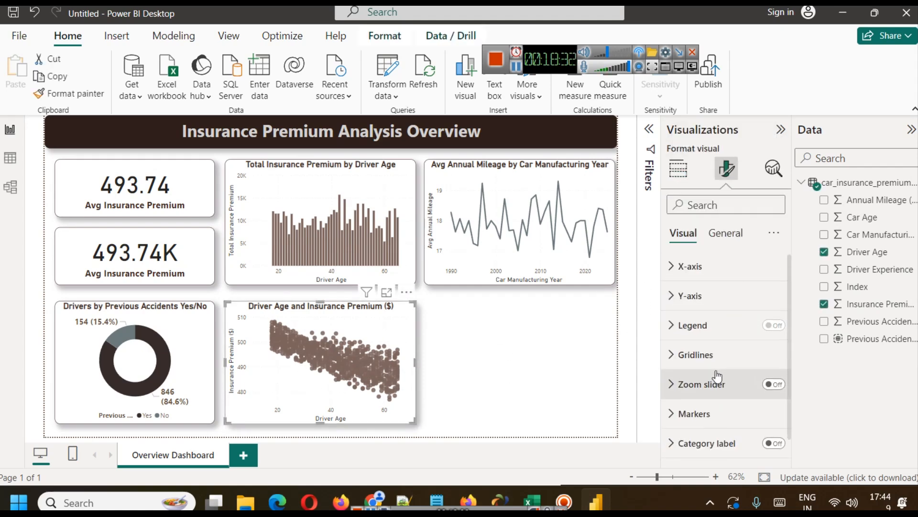
scroll(718, 377, "down", 1)
scroll(691, 369, "up", 1)
left_click(688, 267)
scroll(717, 381, "down", 3)
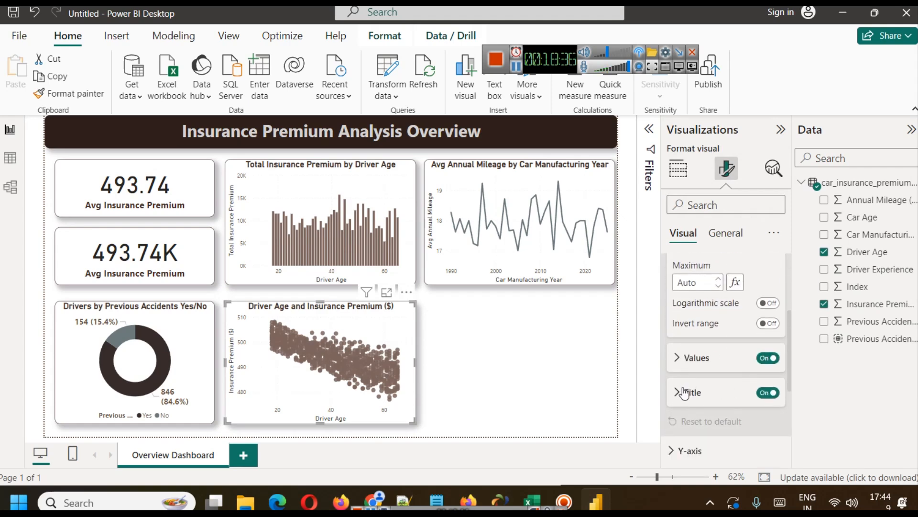
left_click(684, 393)
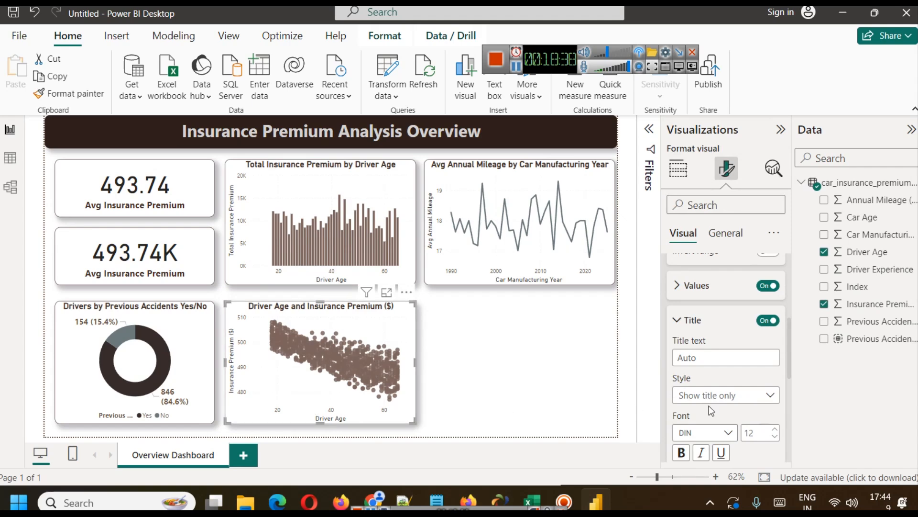
left_click(682, 453)
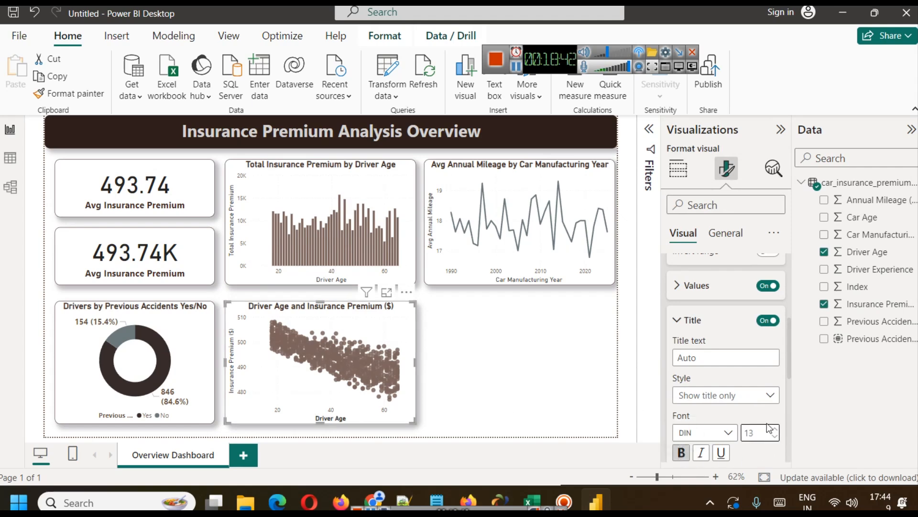
scroll(772, 433, "down", 2)
scroll(738, 366, "down", 3)
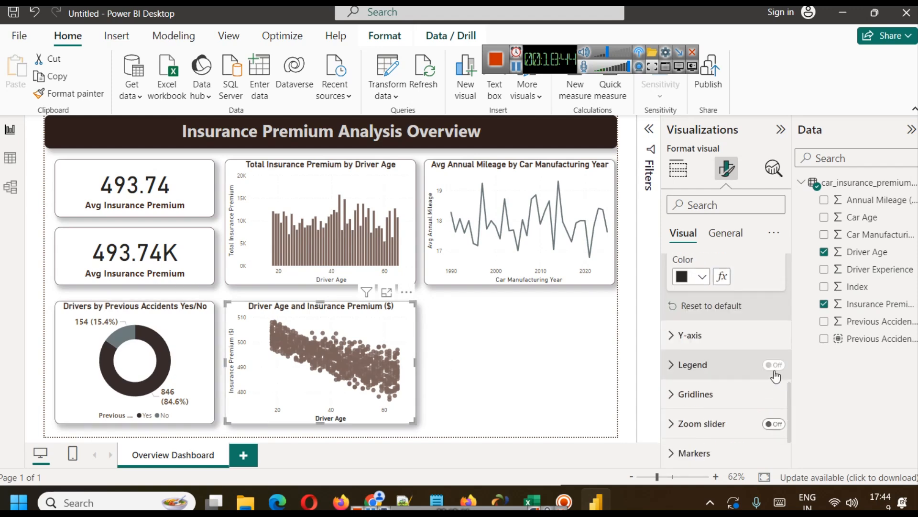
Make the scatter chart's Y-axis title bold and color it with the recent dark brown.
scroll(745, 376, "up", 2)
scroll(703, 351, "down", 2)
left_click(703, 349)
scroll(751, 401, "down", 5)
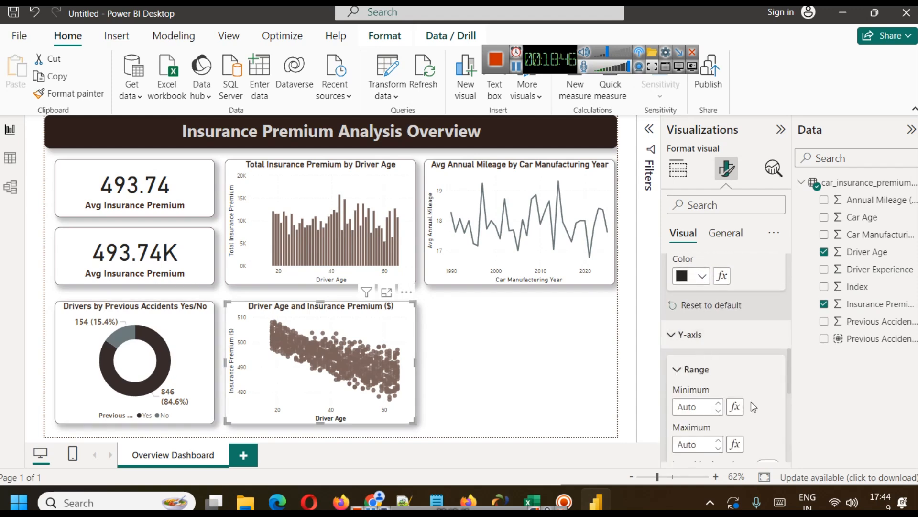
left_click(706, 414)
scroll(700, 404, "down", 4)
left_click(682, 326)
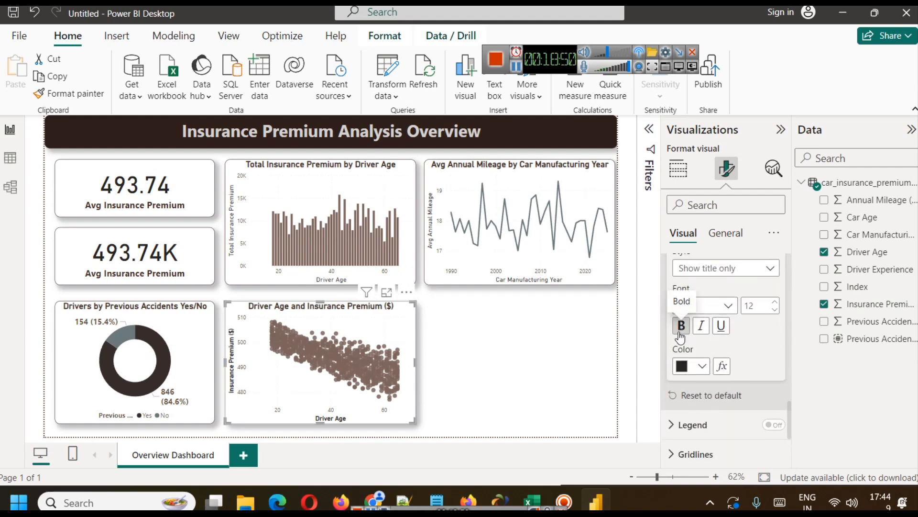
left_click(703, 367)
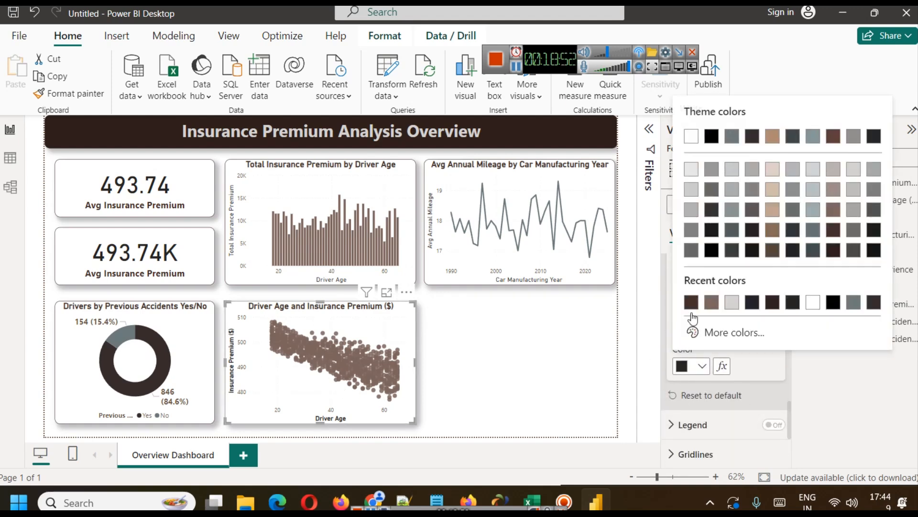
left_click(691, 300)
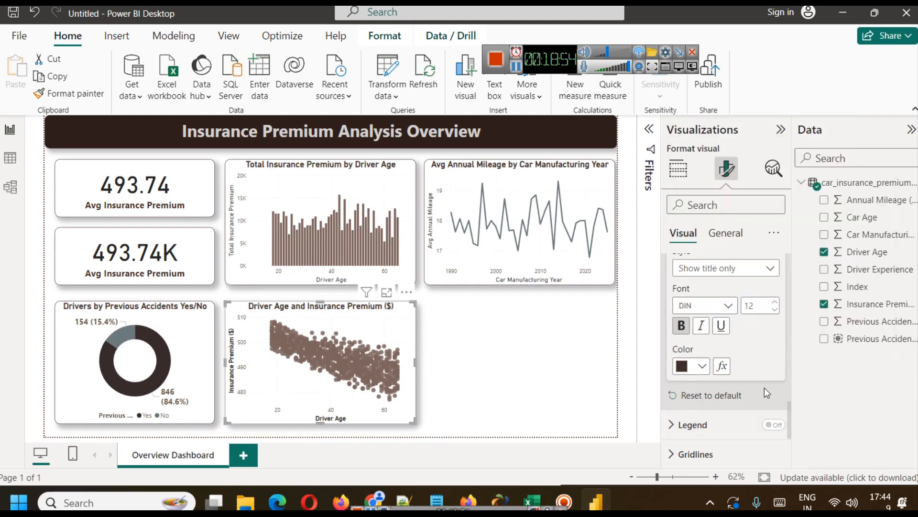
Color the scatter chart's X-axis title with the recent dark brown.
scroll(743, 370, "up", 5)
scroll(745, 399, "up", 3)
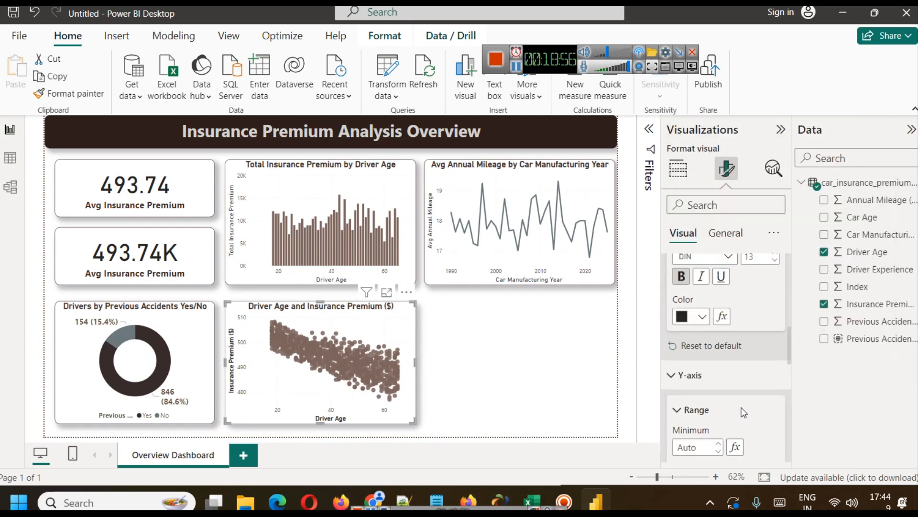
scroll(741, 406, "down", 5)
scroll(733, 398, "down", 1)
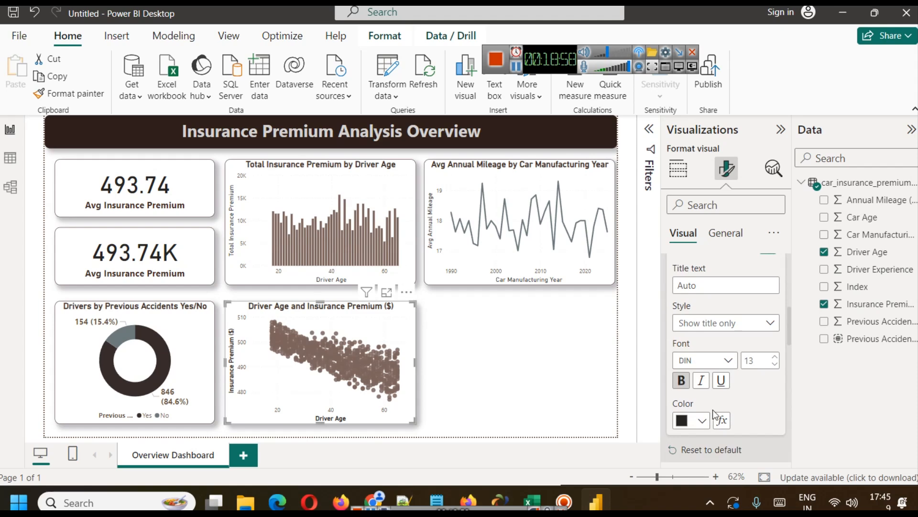
left_click(702, 420)
left_click(690, 364)
left_click(487, 371)
Add a trend line to the scatter chart through the analytics options.
left_click(366, 378)
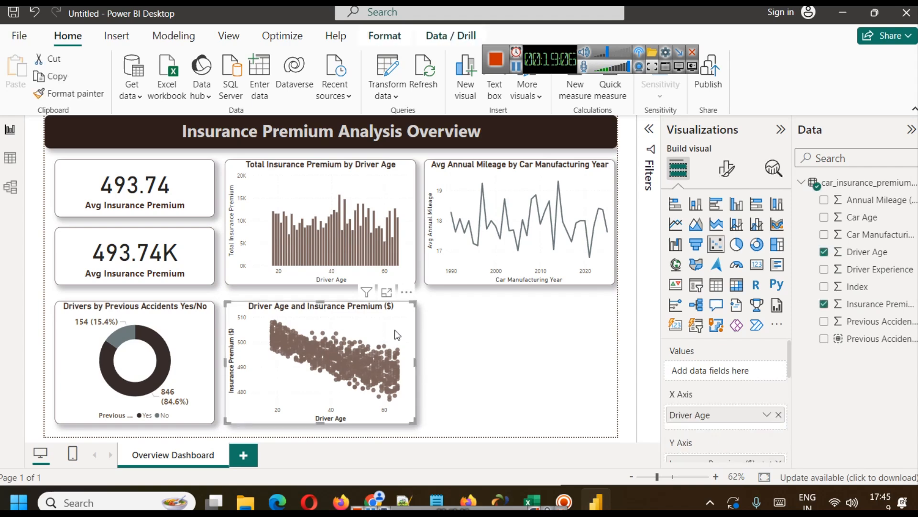
left_click(773, 169)
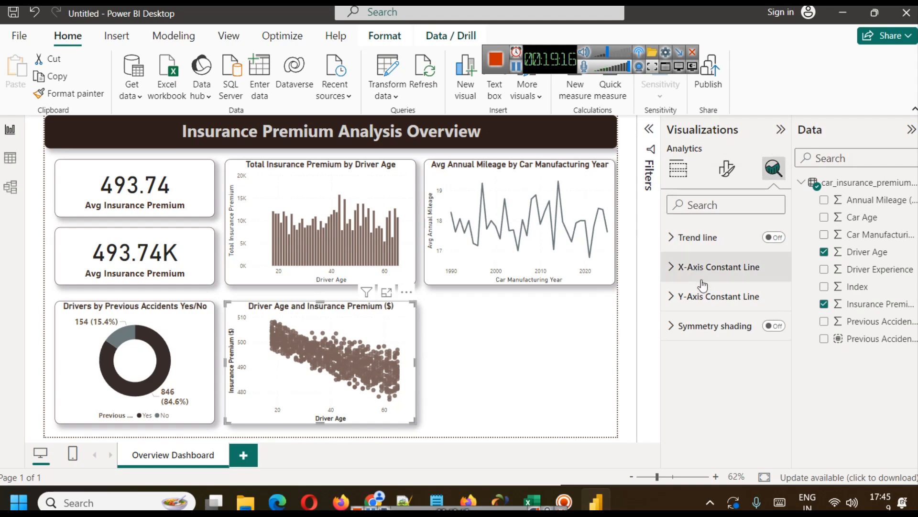
left_click(775, 237)
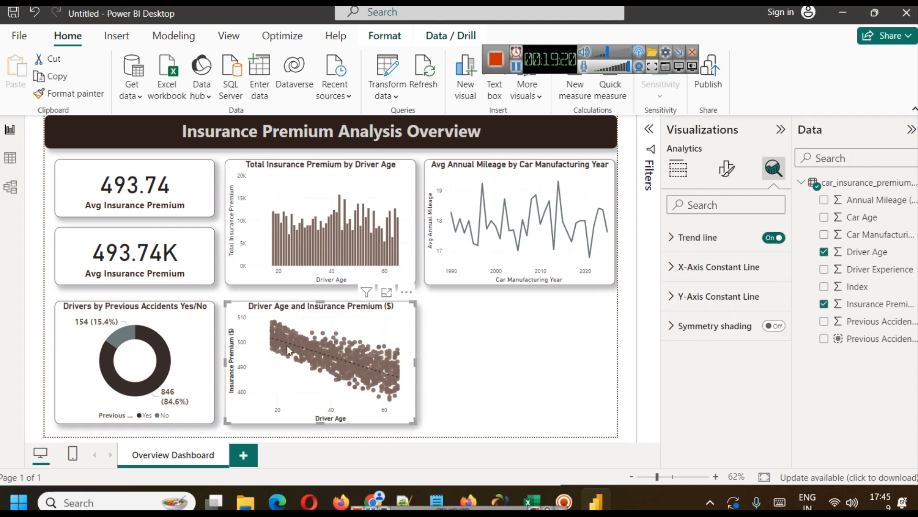
mouse_move(276, 339)
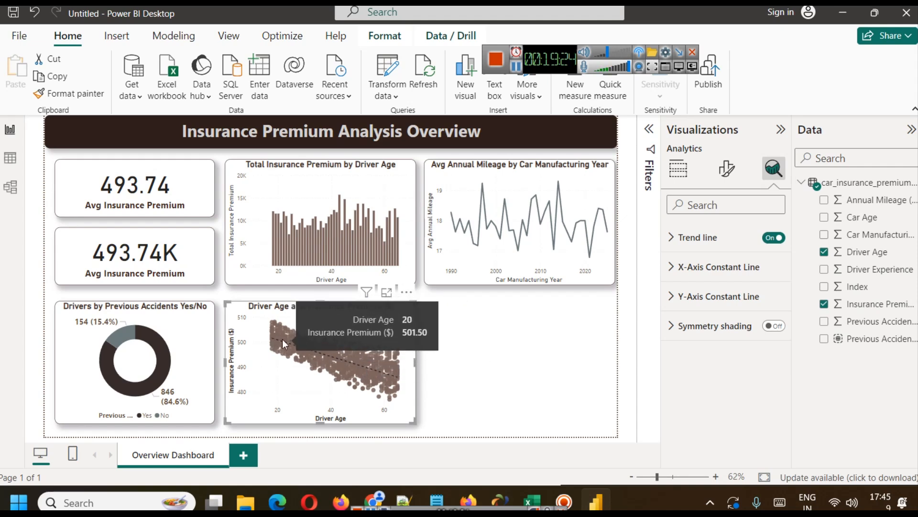
Color the scatter chart's trend line white.
left_click(699, 243)
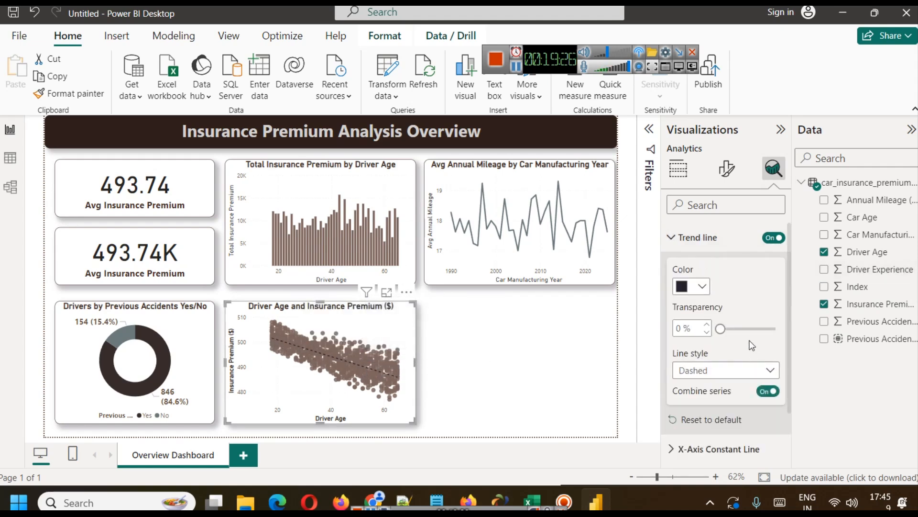
left_click(696, 289)
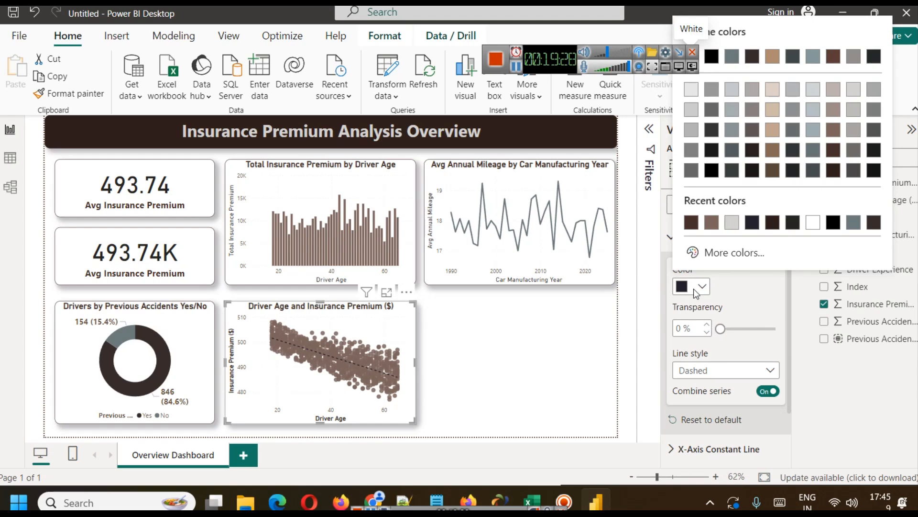
left_click(815, 96)
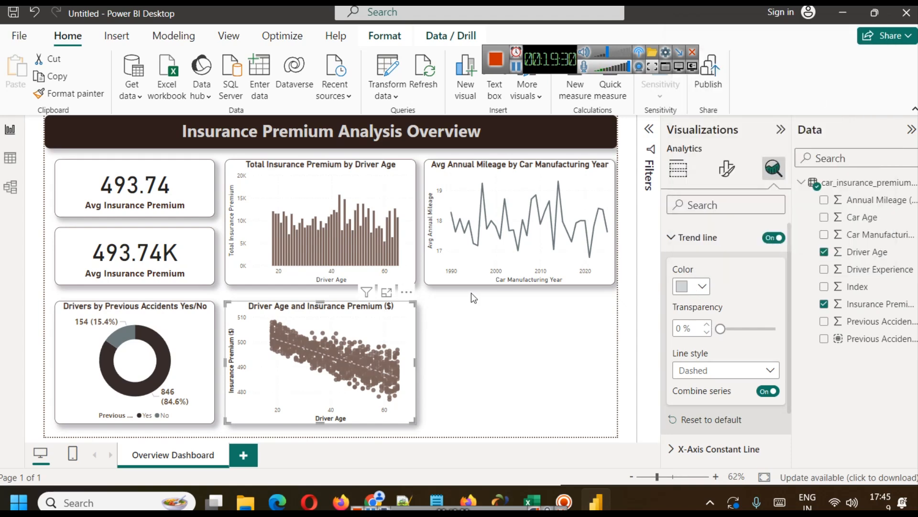
left_click(703, 287)
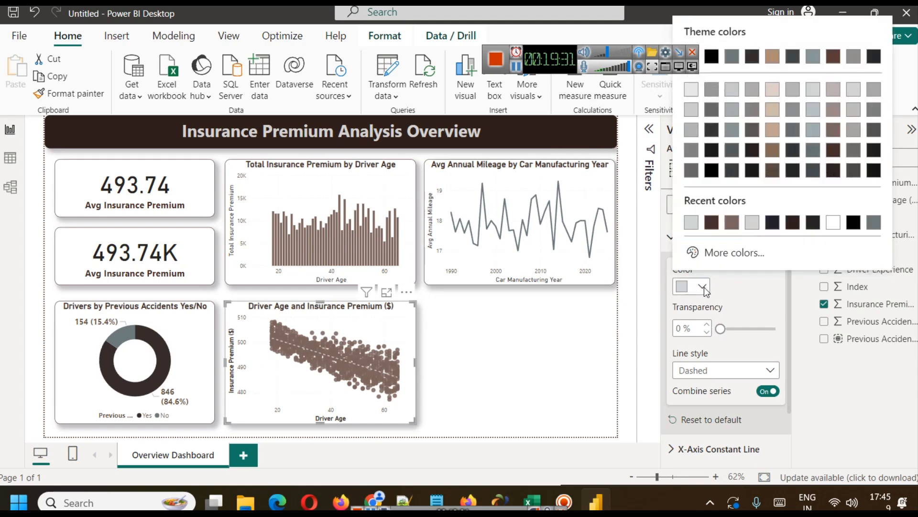
left_click(813, 150)
left_click(691, 287)
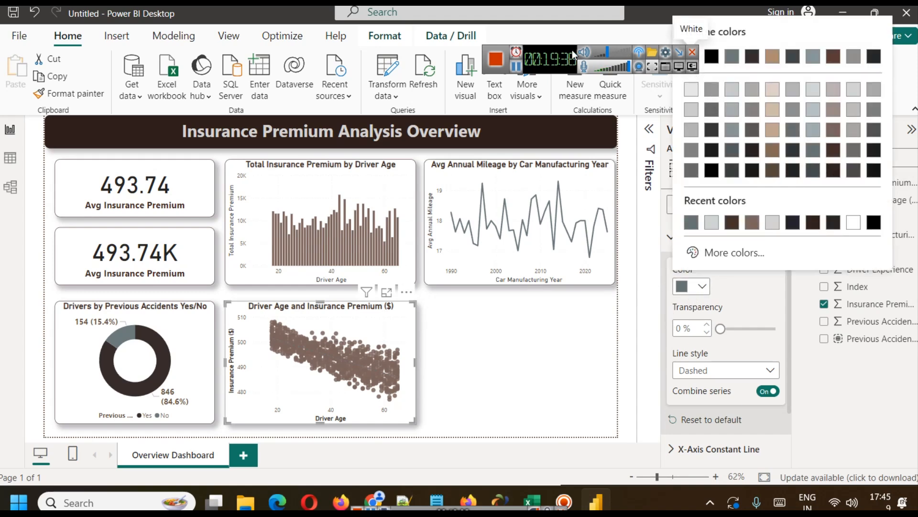
left_click(691, 57)
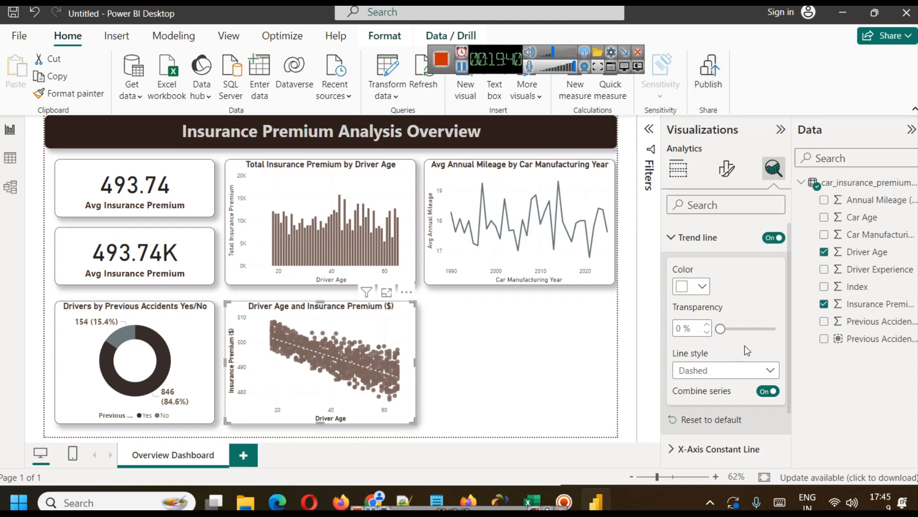
Try the Solid line style on the scatter chart's trend line and return it to Dashed.
scroll(731, 342, "down", 2)
left_click(721, 311)
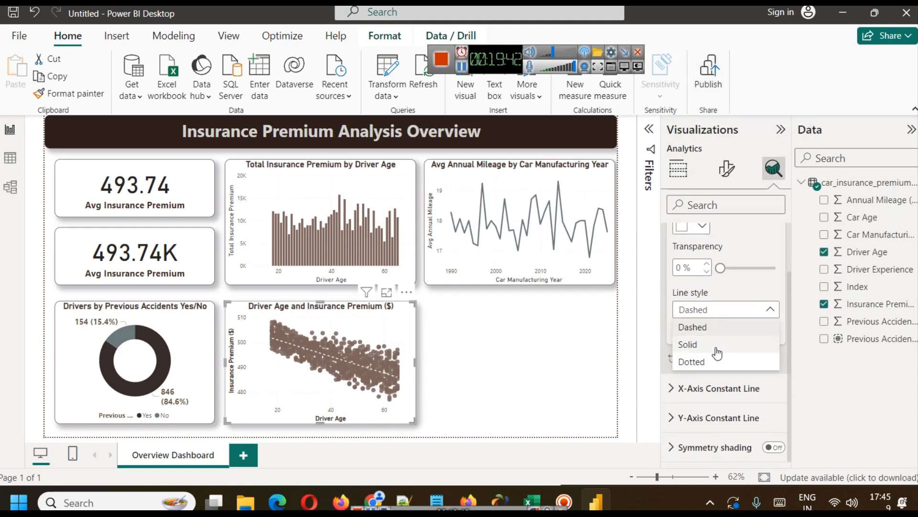
left_click(713, 343)
left_click(718, 310)
left_click(697, 322)
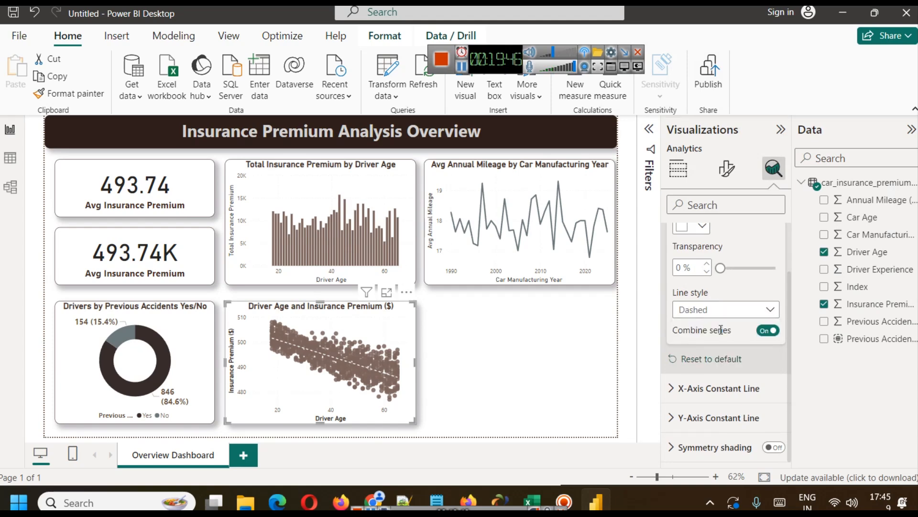
left_click(719, 391)
scroll(720, 390, "down", 2)
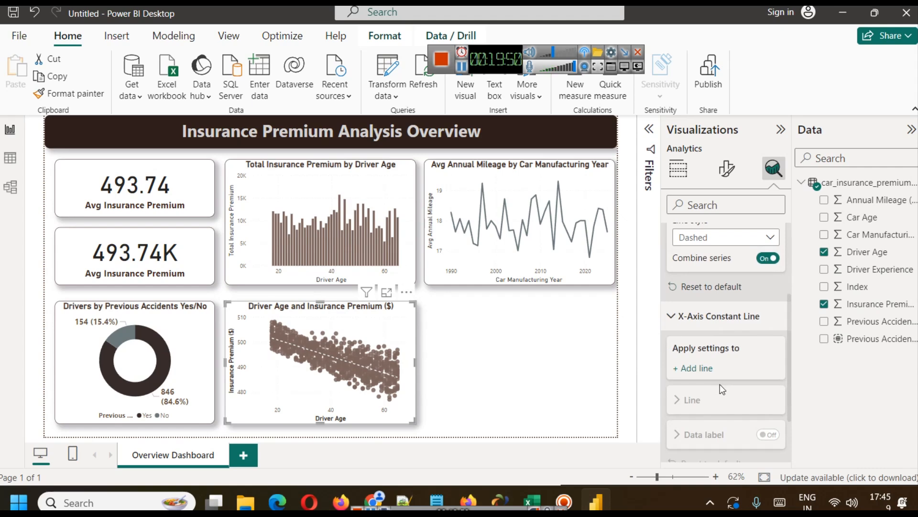
scroll(716, 375, "down", 2)
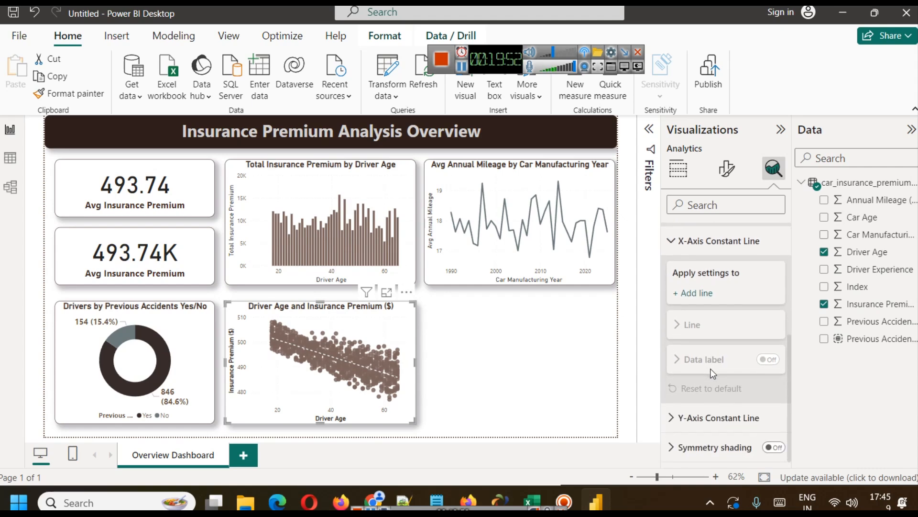
scroll(706, 388, "up", 5)
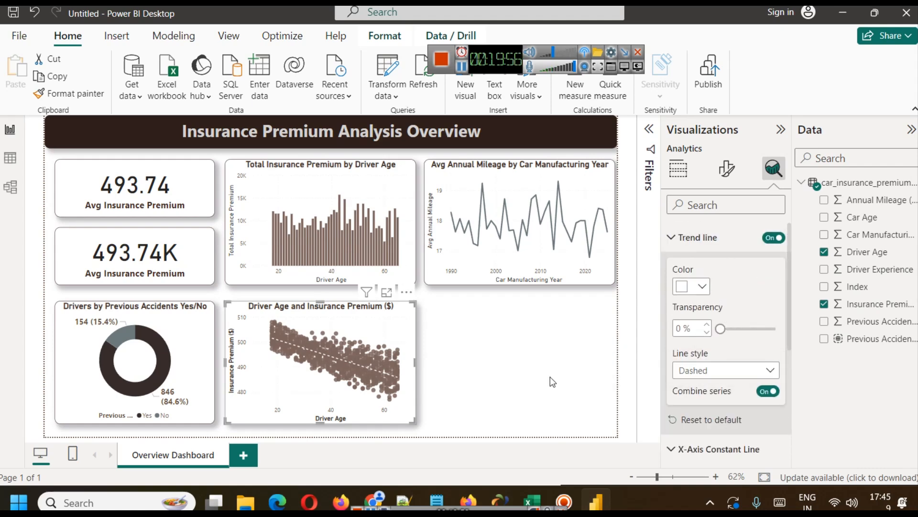
mouse_move(720, 328)
left_mouse_down()
mouse_move(742, 330)
mouse_move(721, 331)
left_mouse_up()
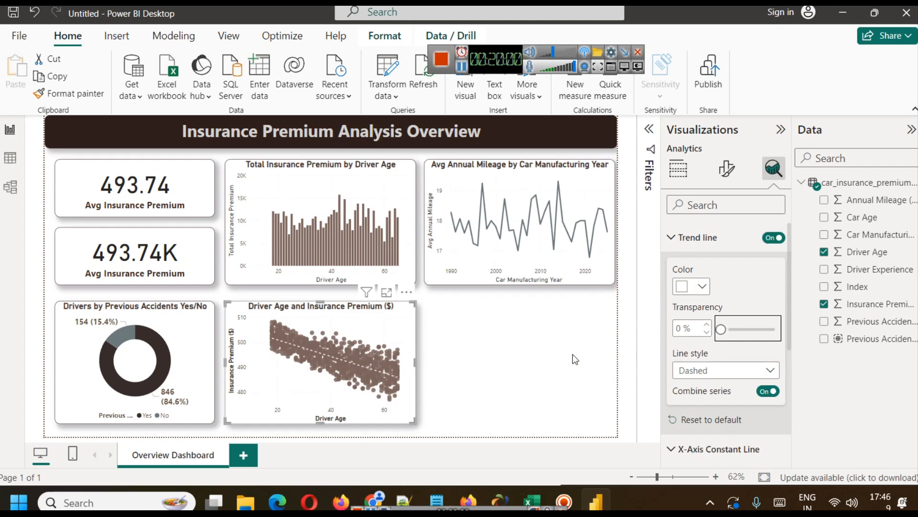
left_click(541, 351)
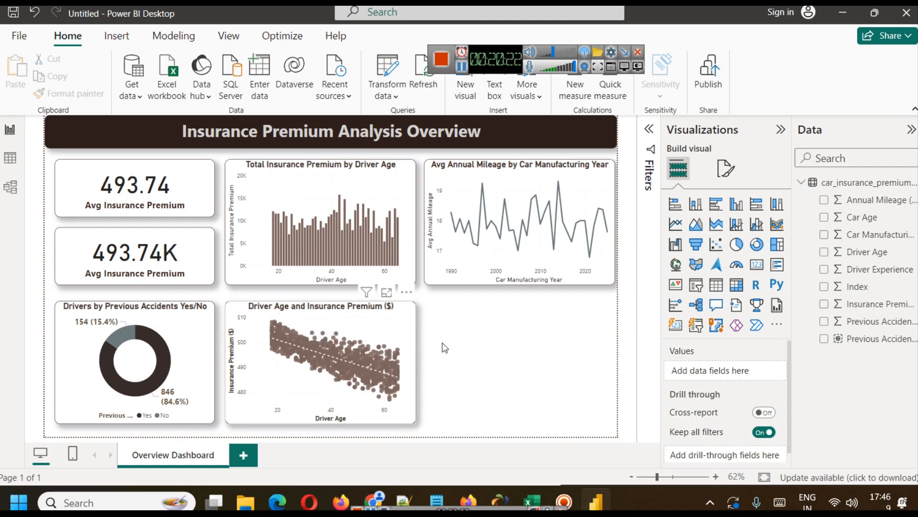
mouse_move(320, 359)
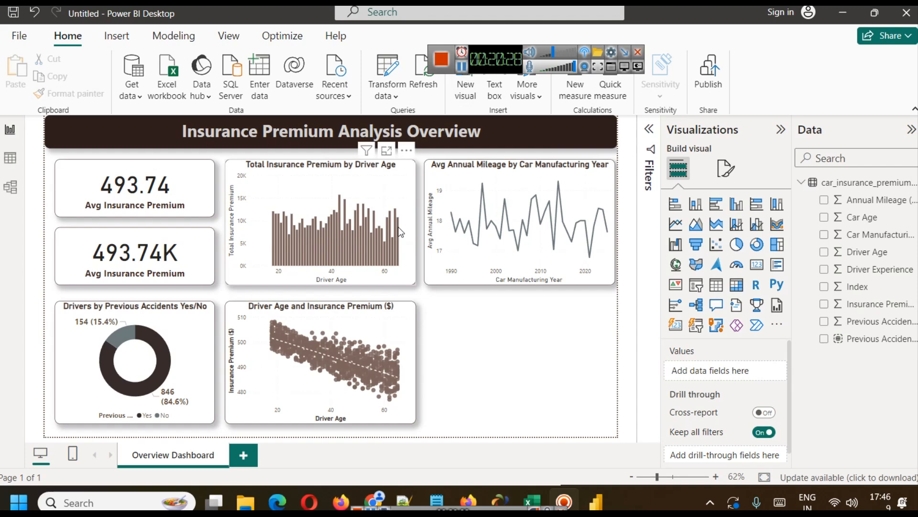
mouse_move(401, 232)
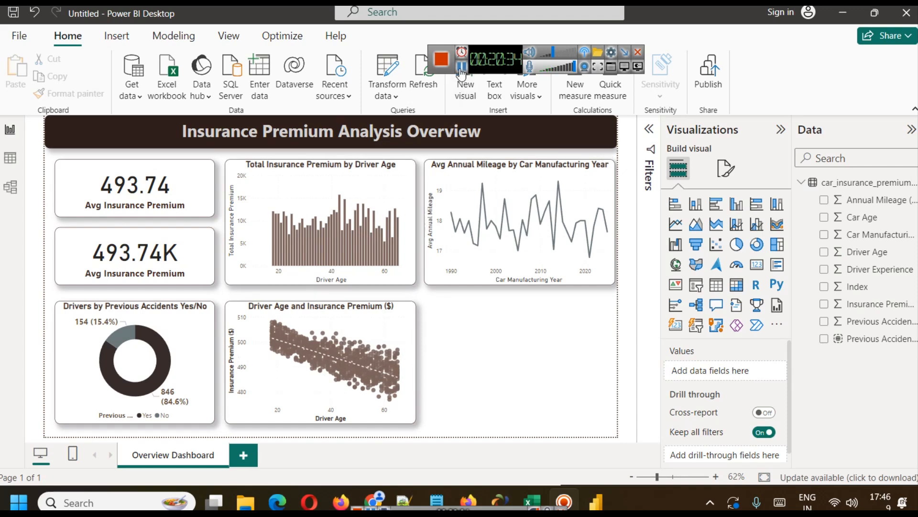
Add Previous Accidents Yes/No as the scatter chart's legend and inspect the chart in focus mode before returning to the report.
left_click(412, 317)
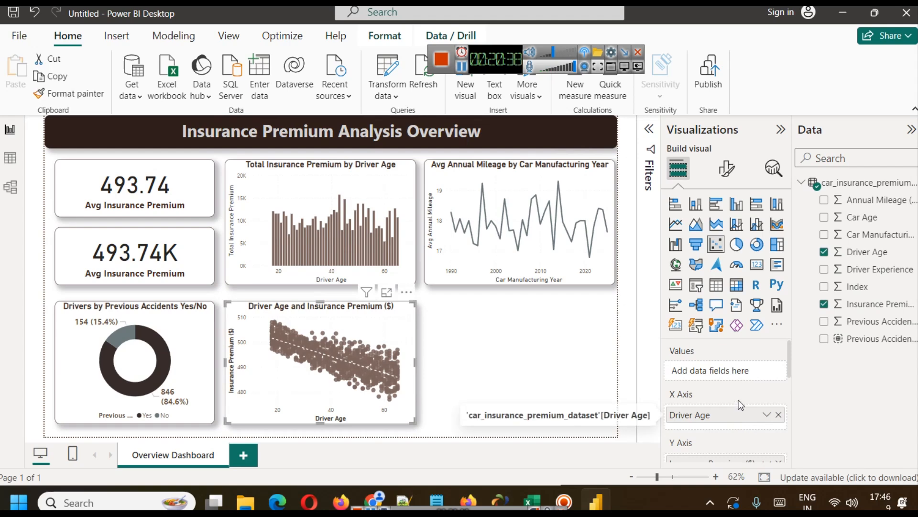
scroll(739, 401, "down", 2)
scroll(739, 401, "down", 2)
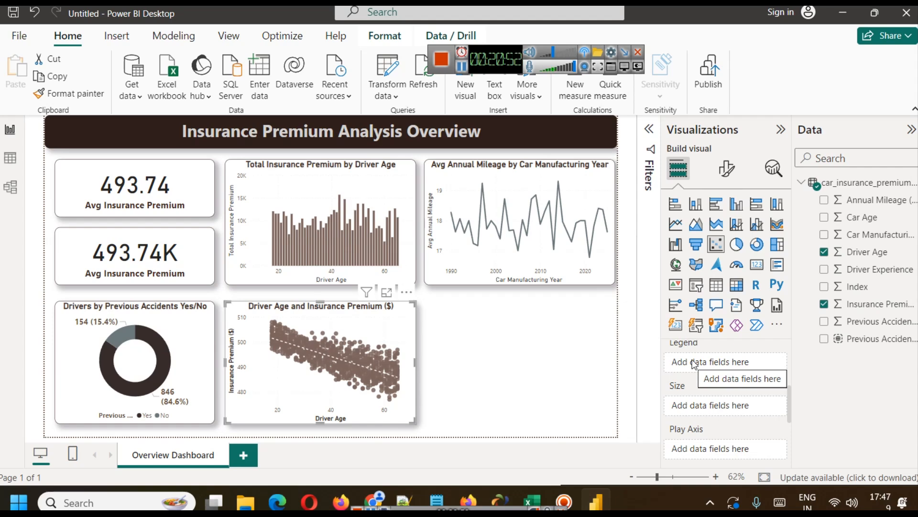
left_click_drag(861, 338, 714, 362)
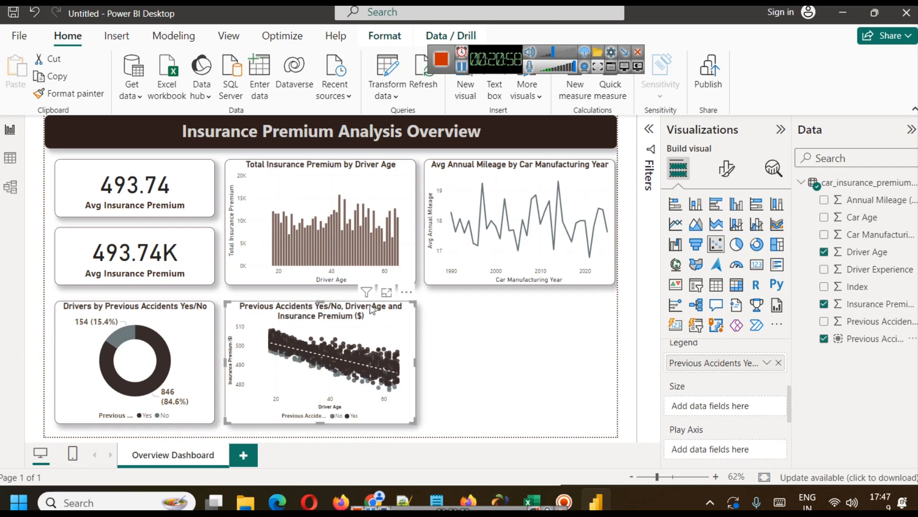
left_click(385, 293)
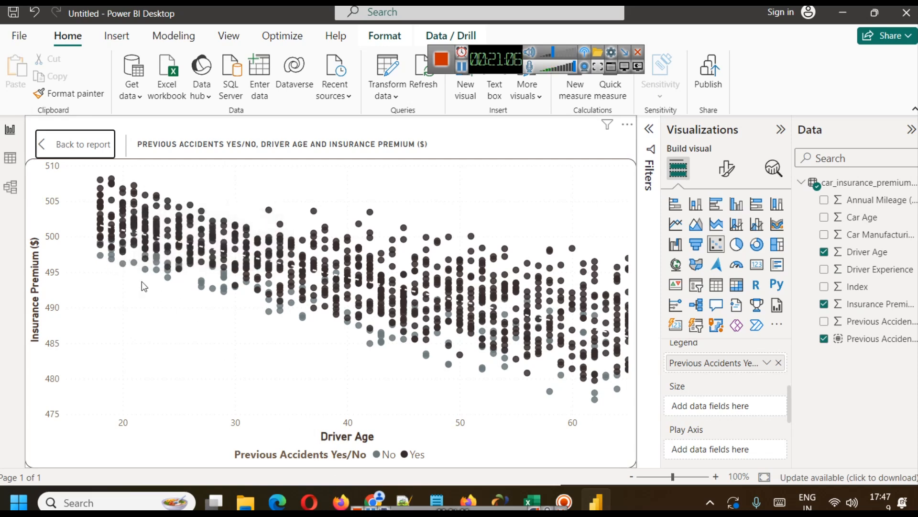
mouse_move(114, 260)
mouse_move(337, 276)
left_click(65, 140)
left_click(500, 390)
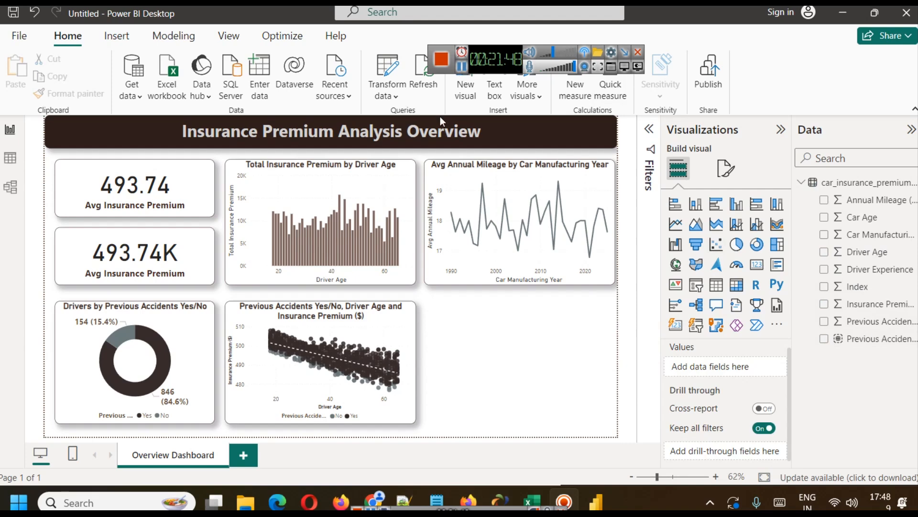
Make the driver age premium chart a stacked column chart with Previous Accidents Yes/No as legend, and view it in focus mode.
left_click(314, 194)
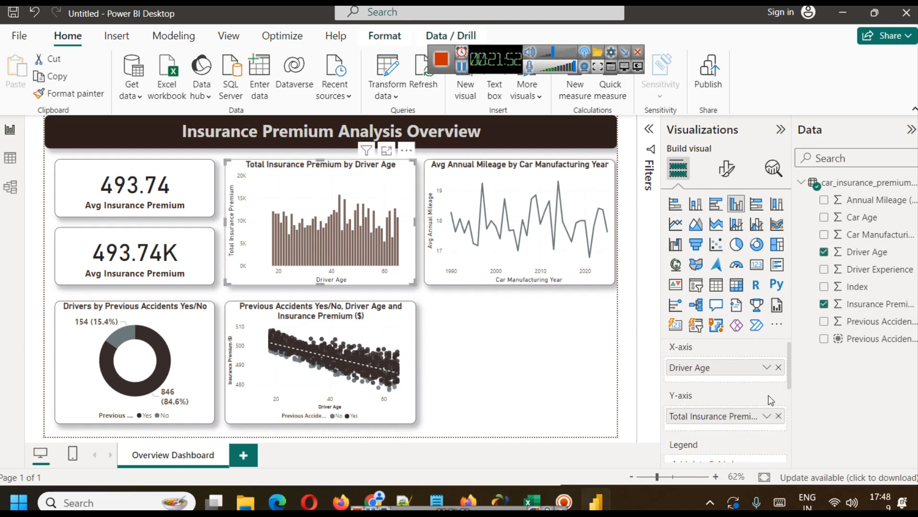
scroll(737, 406, "down", 2)
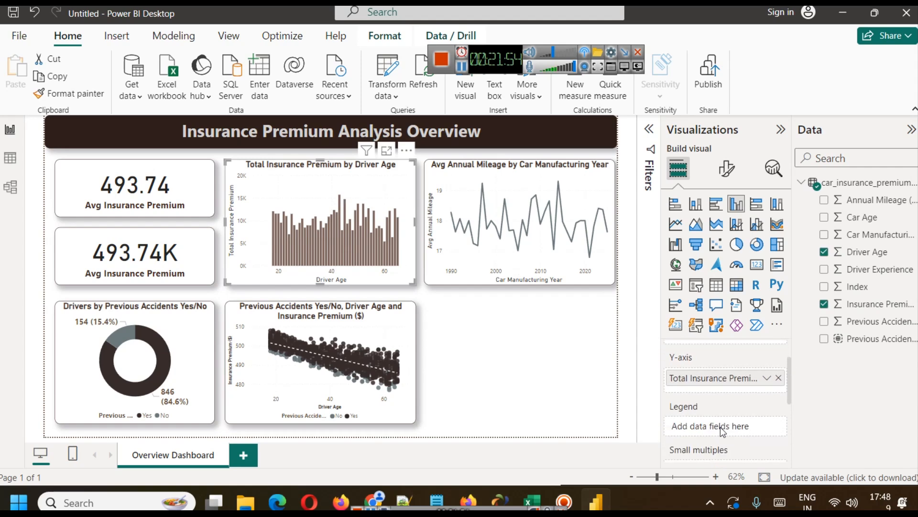
left_click_drag(861, 338, 755, 424)
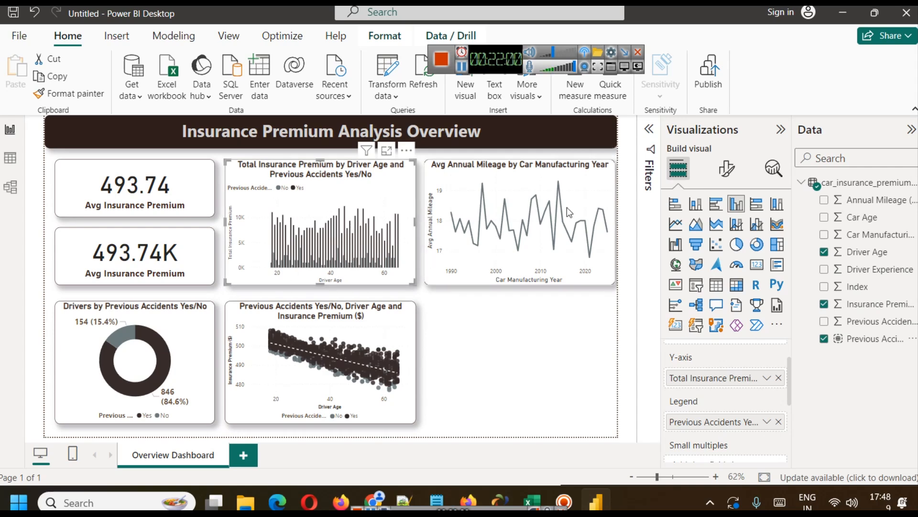
left_click(697, 206)
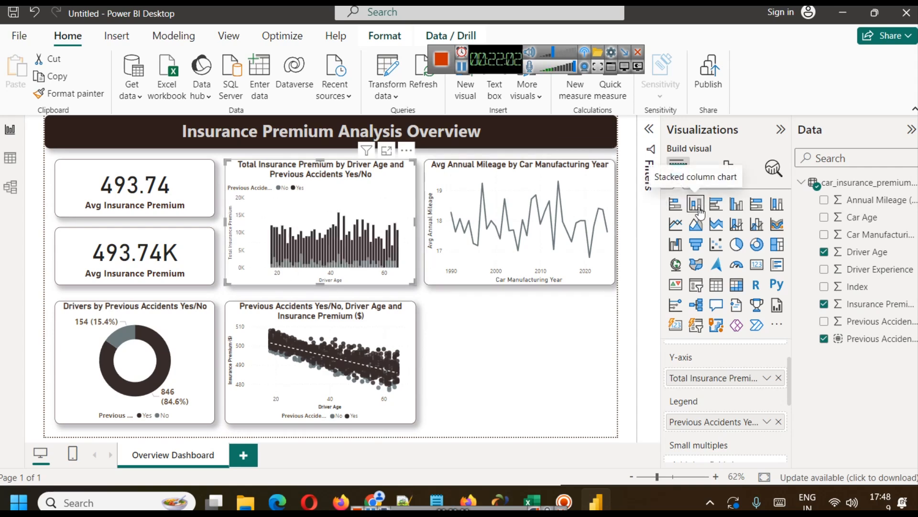
left_click(385, 150)
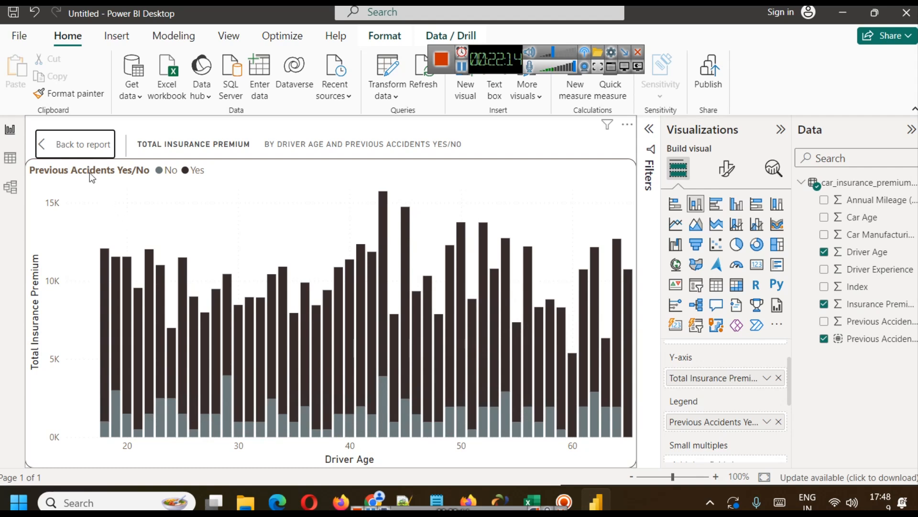
left_click(83, 144)
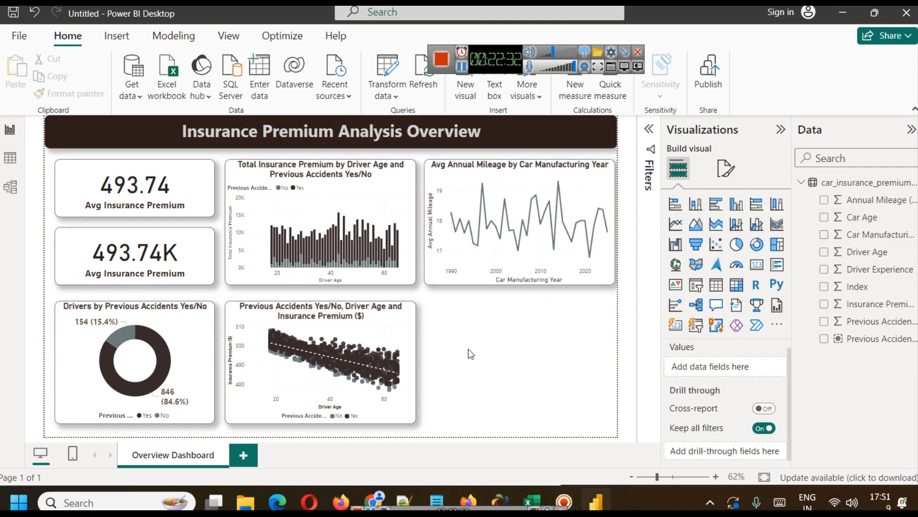
Add an area chart in the empty dashboard space with Car Age on the X-axis and Insurance Premium ($) on the Y-axis.
left_click(694, 225)
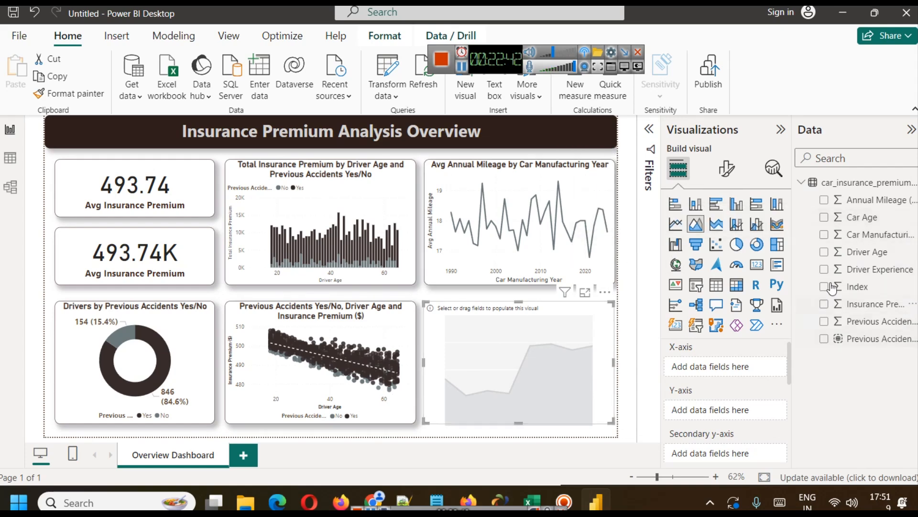
left_click_drag(863, 224, 724, 367)
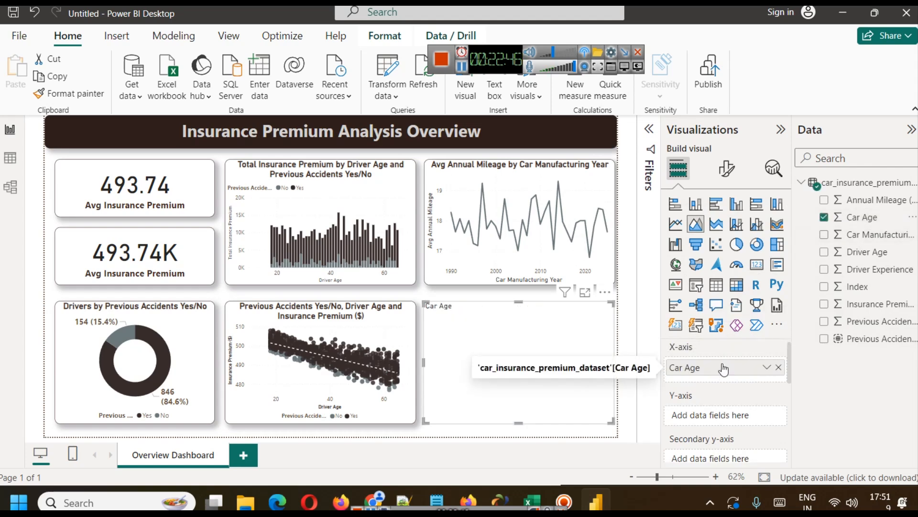
left_click(10, 158)
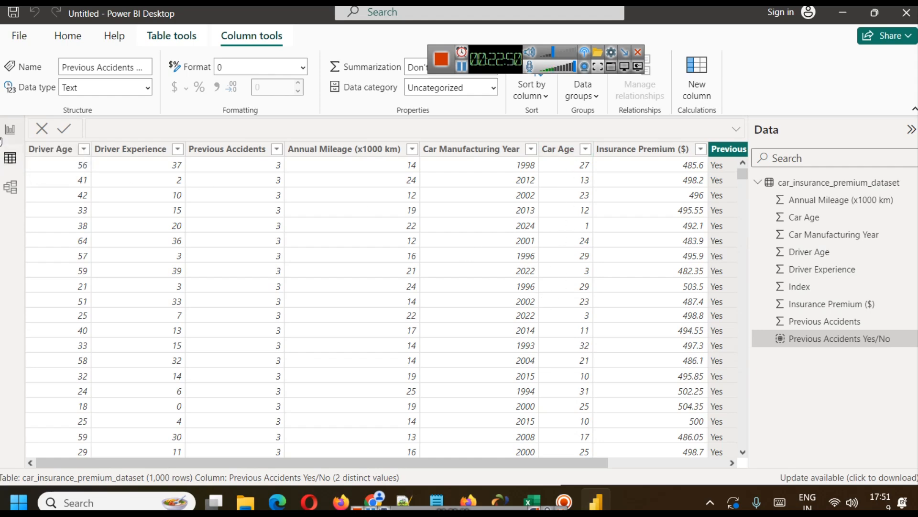
left_click(10, 129)
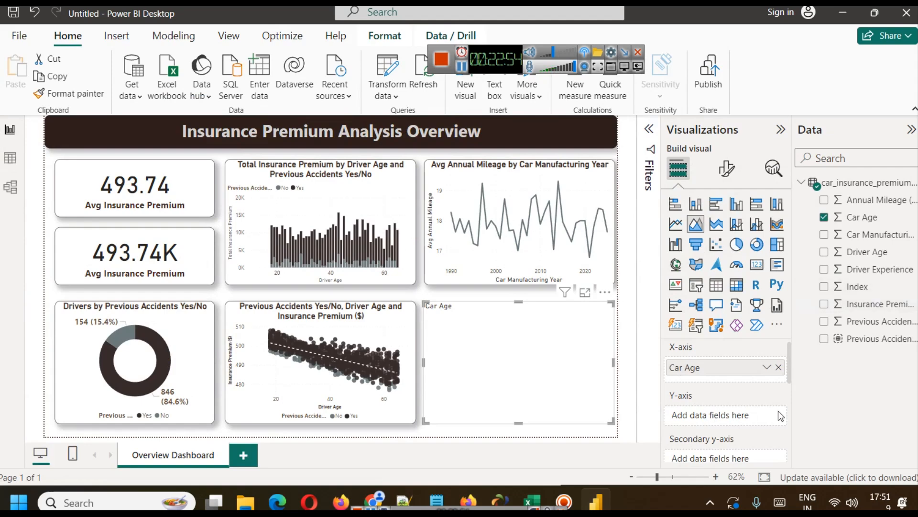
left_click_drag(868, 303, 725, 415)
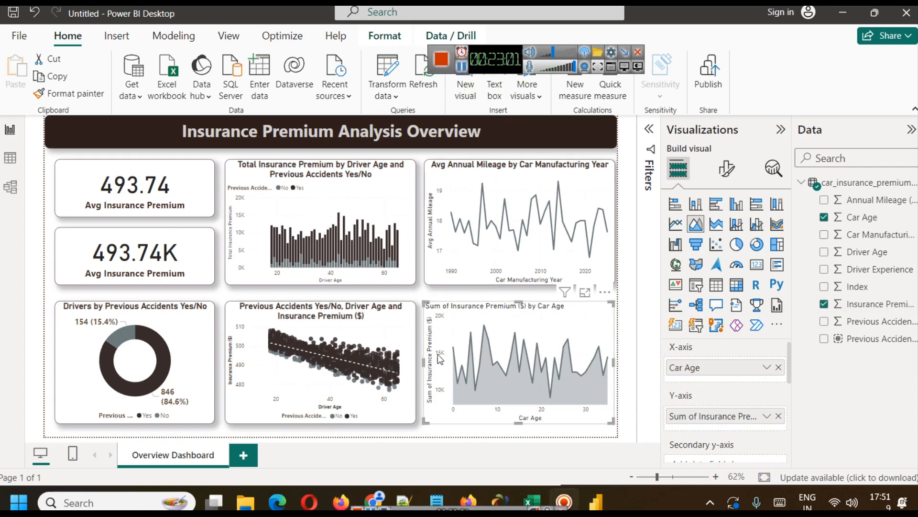
mouse_move(449, 343)
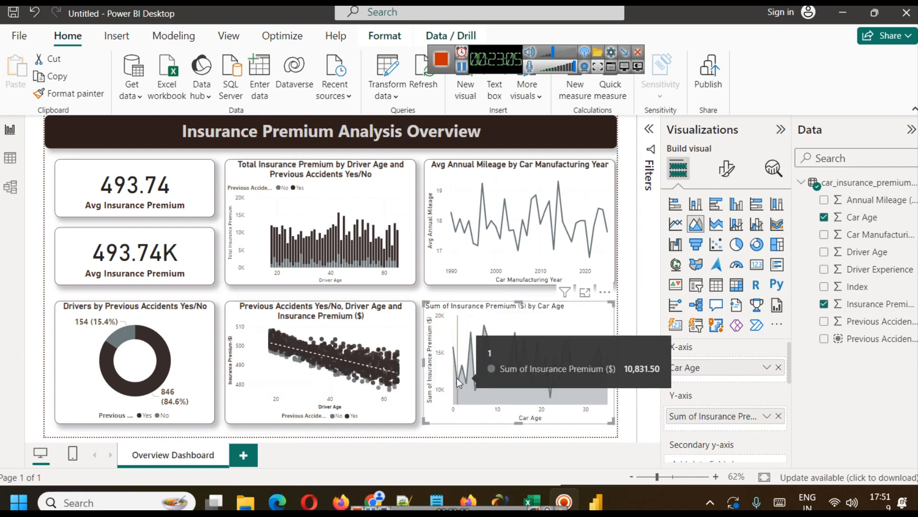
Summarize the area chart's Insurance Premium ($) values by Average.
left_click(767, 416)
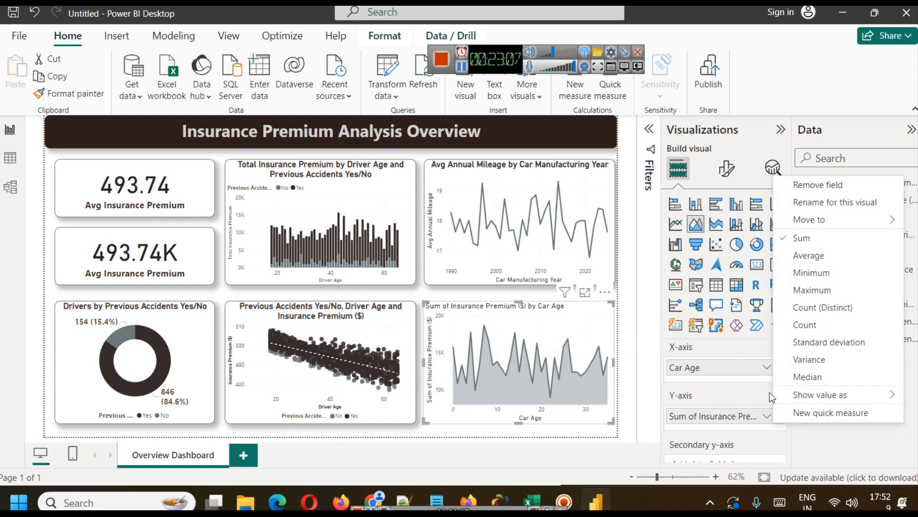
left_click(809, 256)
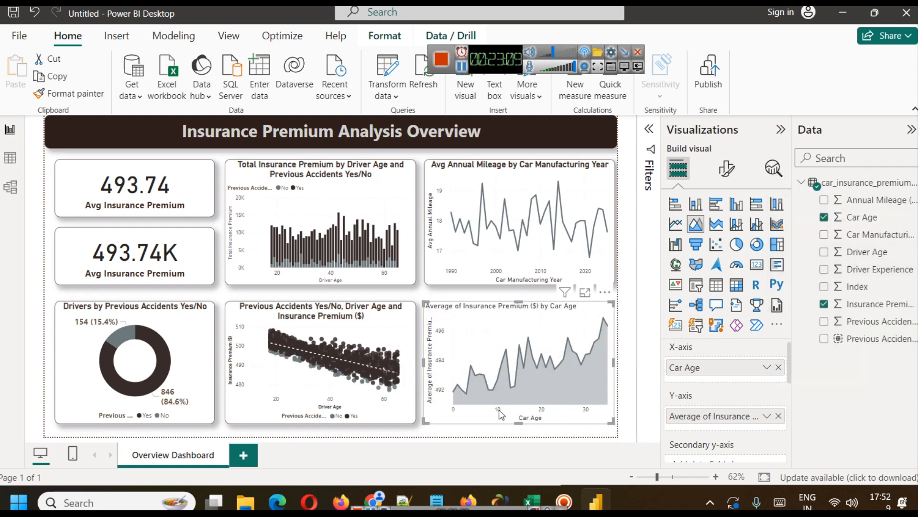
mouse_move(474, 394)
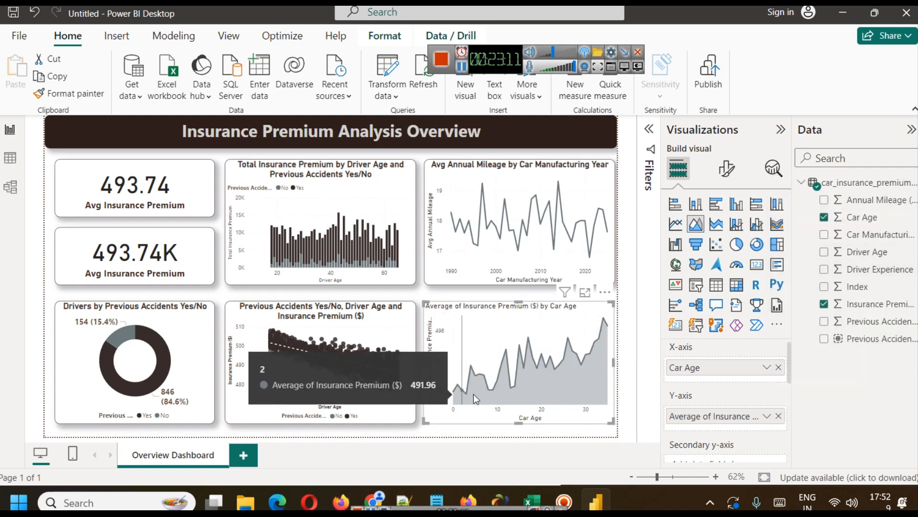
Rename the area chart's Y-axis value for this visual as "Avg Insurance Premium".
left_click(765, 417)
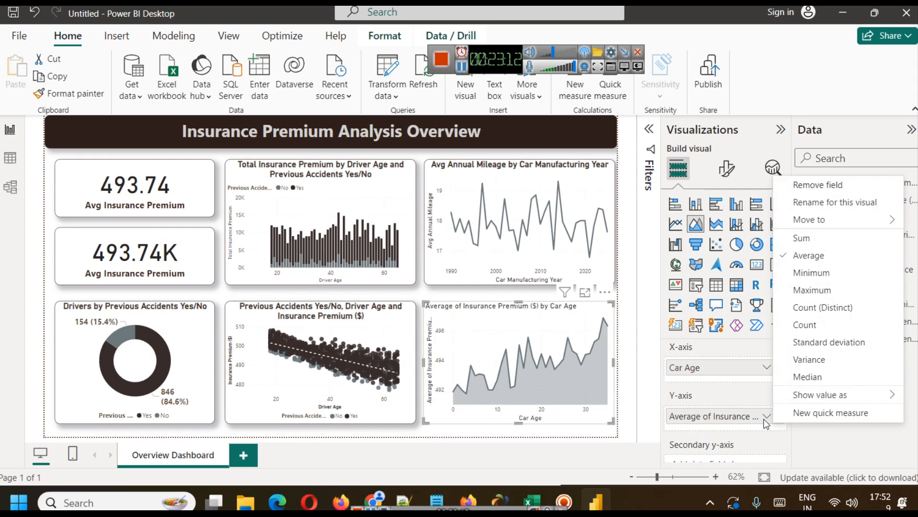
left_click(826, 203)
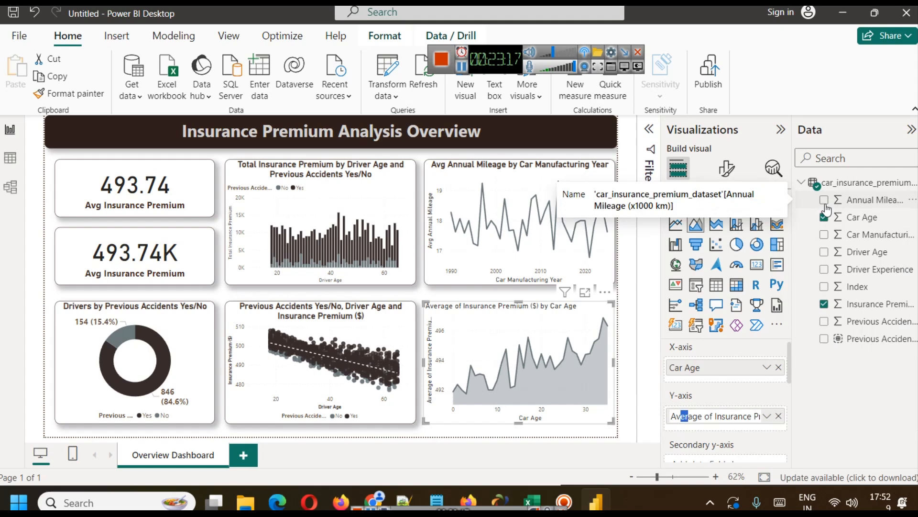
key("BackSpace")
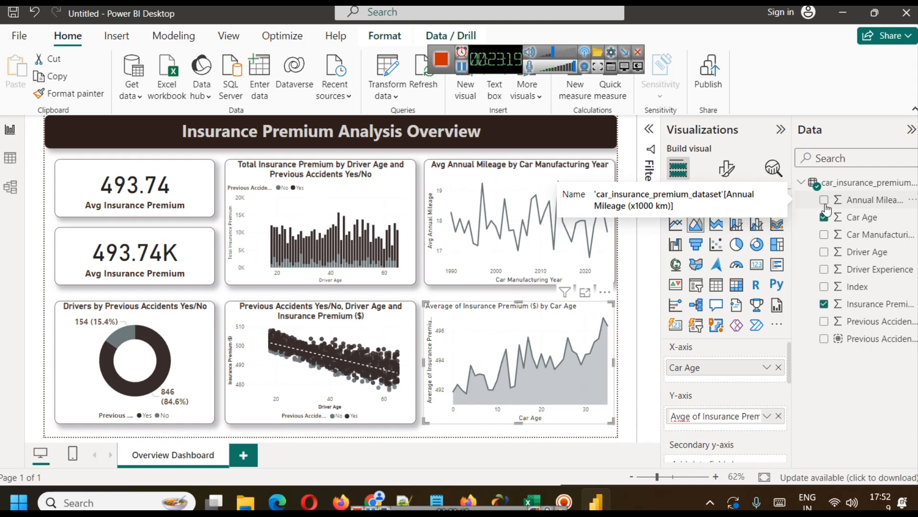
key("BackSpace")
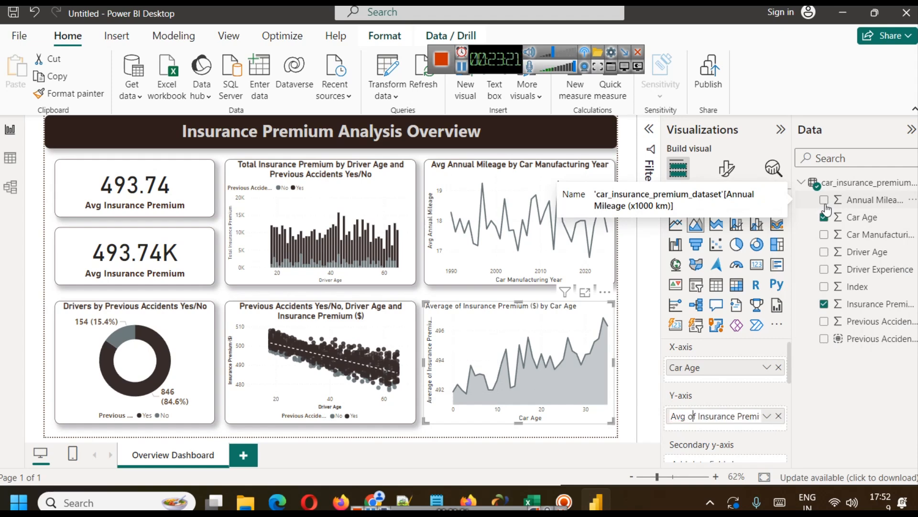
key("BackSpace")
key("BackSpace")
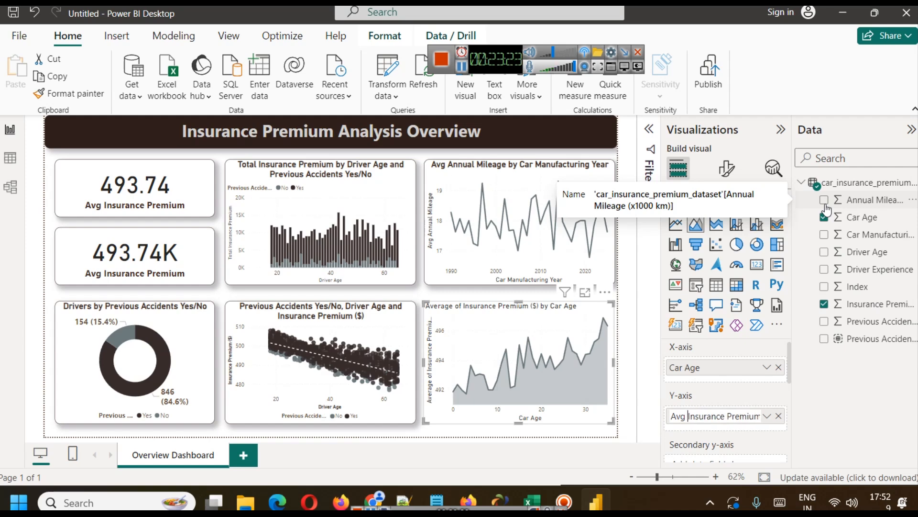
key("Right")
key("Right")
key("Right")
key("Right")
key("Right")
key("Right")
key("Right")
key("Right")
key("Right")
key("Right")
key("Right")
key("Right")
key("Right")
key("Right")
key("Right")
key("Right")
key("Right")
key("Right")
key("Right")
key("BackSpace")
key("BackSpace")
key("BackSpace")
key("Return")
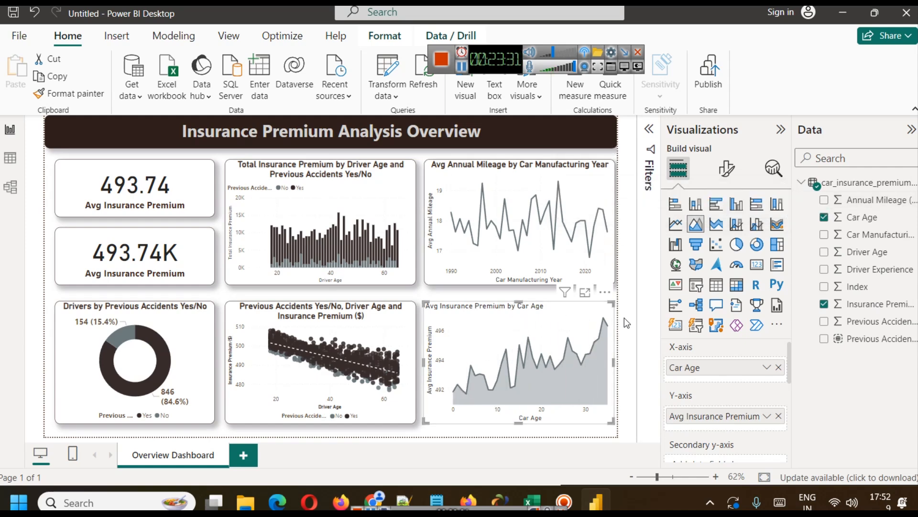
Copy the scatter chart's formatting onto the Avg Insurance Premium by Car Age area chart with Format painter.
left_click(315, 321)
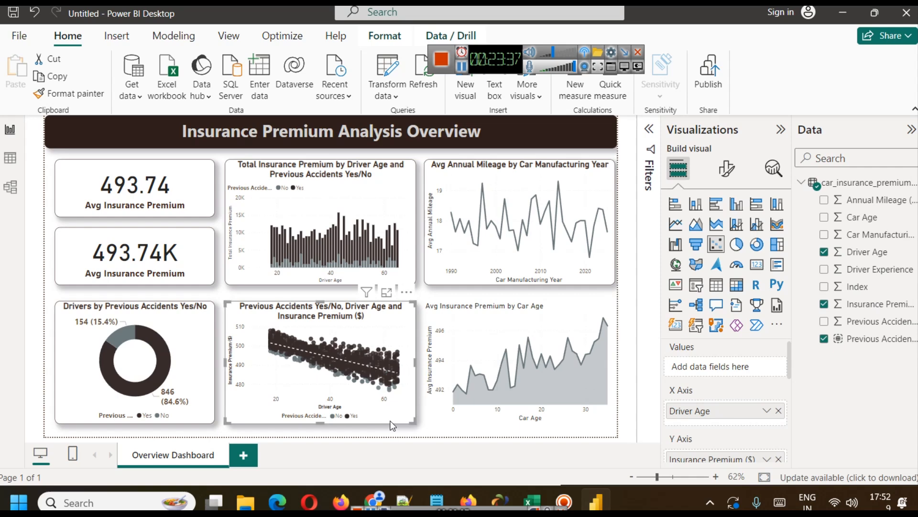
left_click(61, 93)
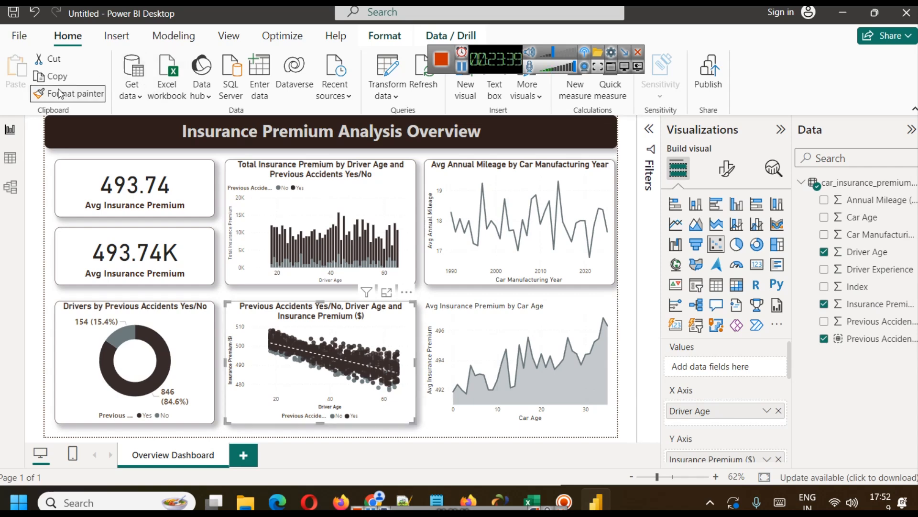
left_click(476, 338)
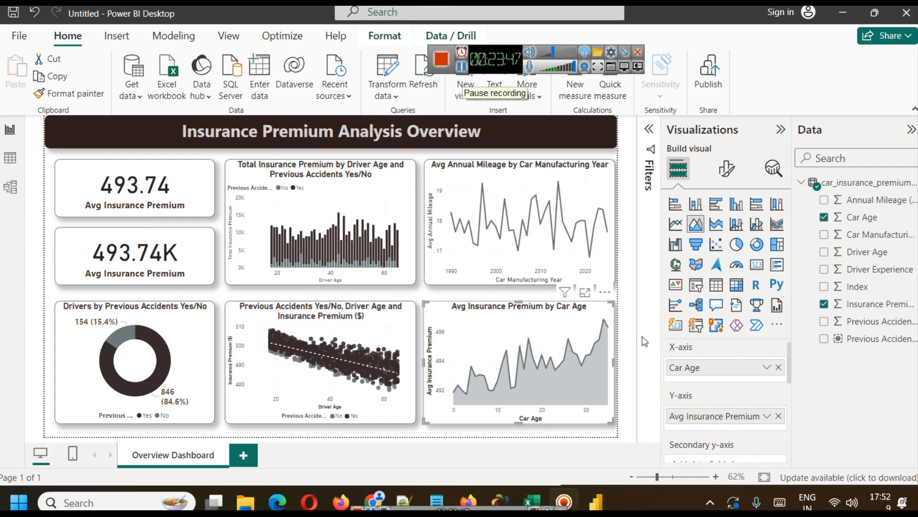
left_click(630, 328)
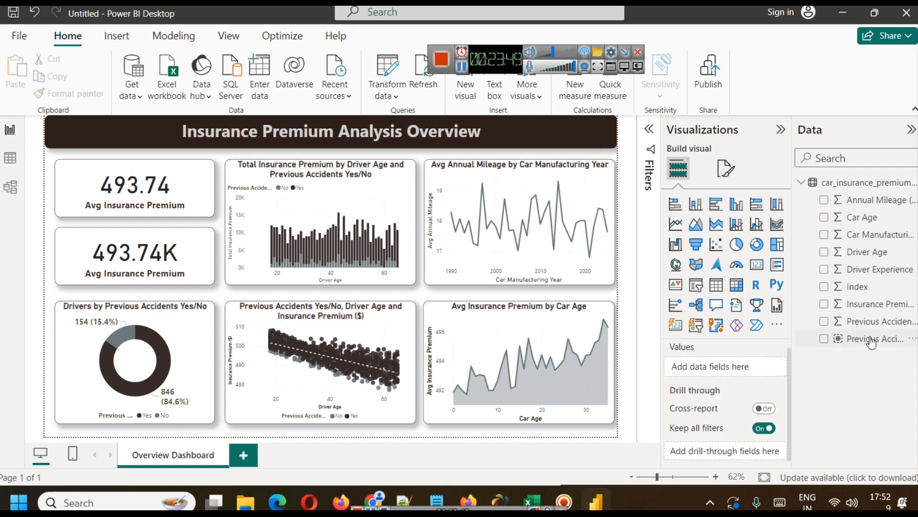
Add Previous Accidents Yes/No as the area chart's legend and inspect the chart in focus mode before returning to the report.
left_click(487, 320)
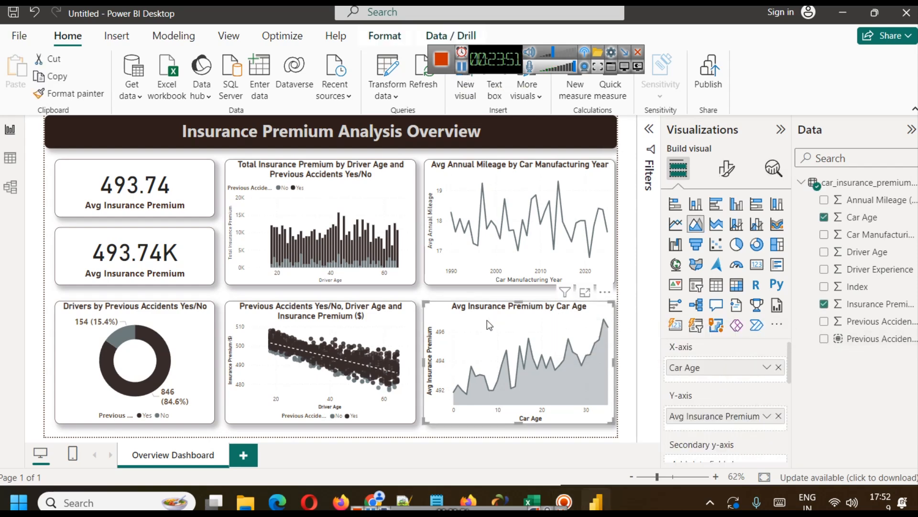
scroll(751, 411, "down", 2)
left_click_drag(877, 339, 723, 439)
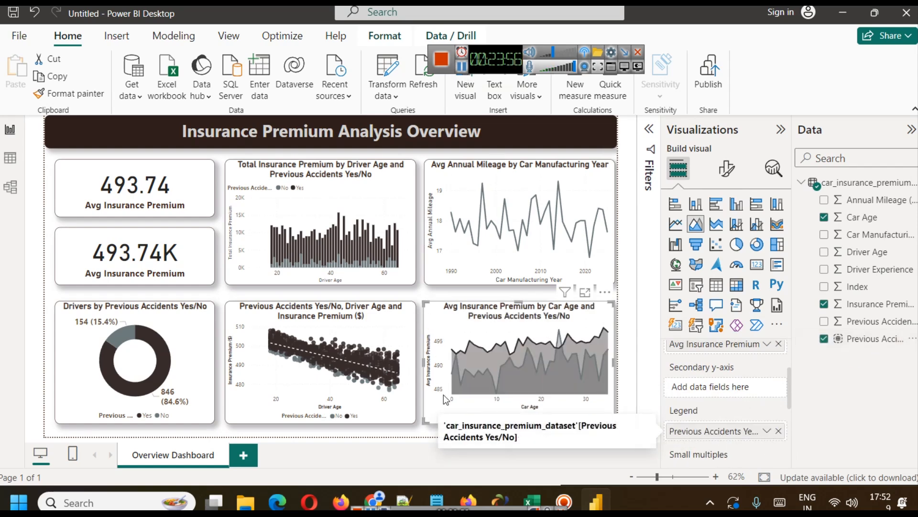
left_click(584, 292)
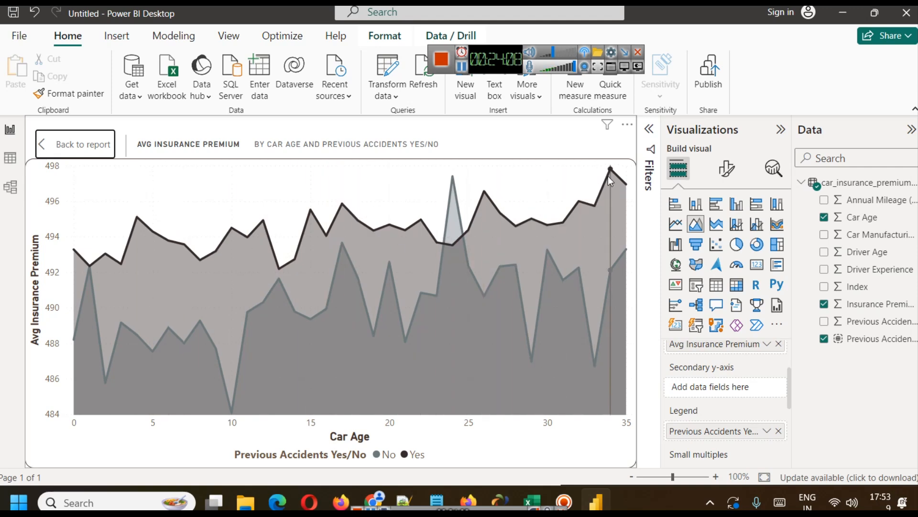
mouse_move(162, 283)
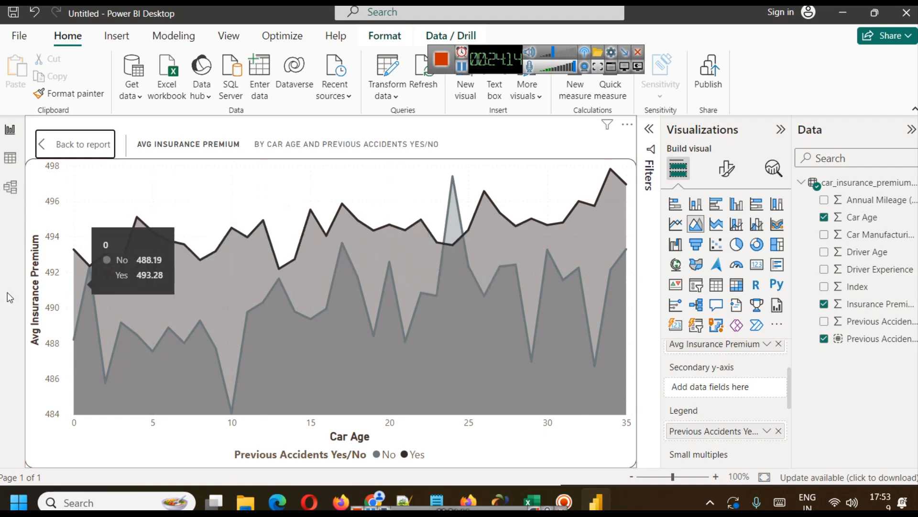
mouse_move(83, 342)
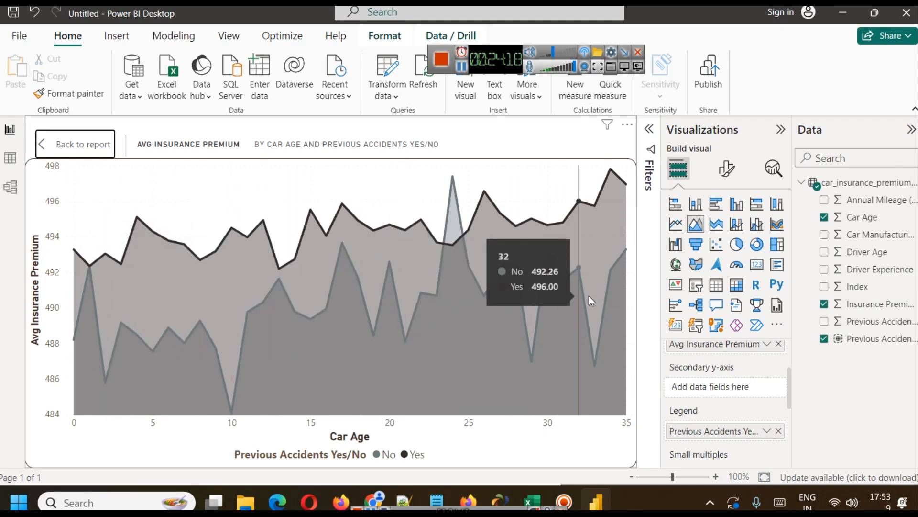
left_click(74, 144)
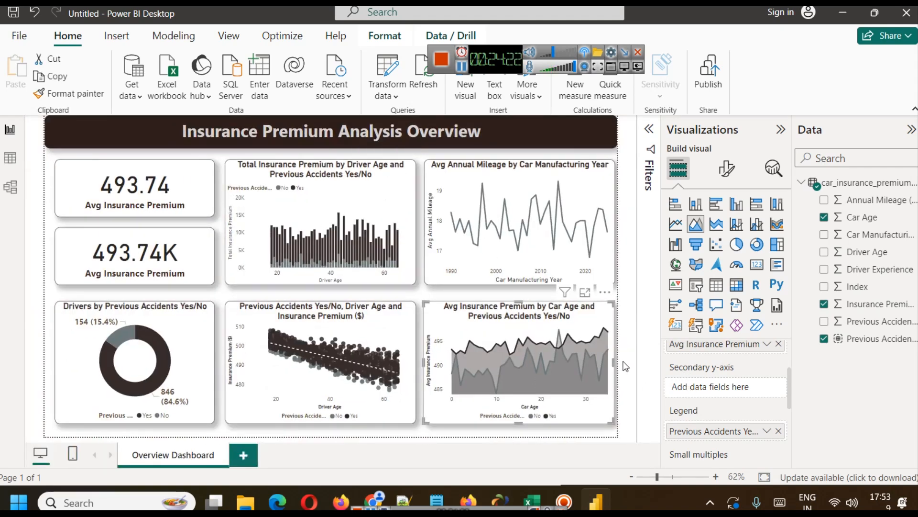
left_click(624, 362)
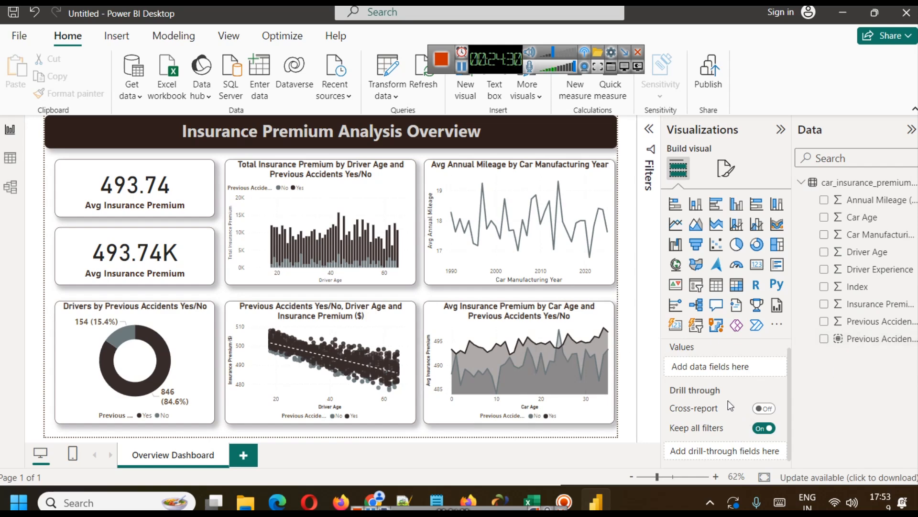
left_click(510, 357)
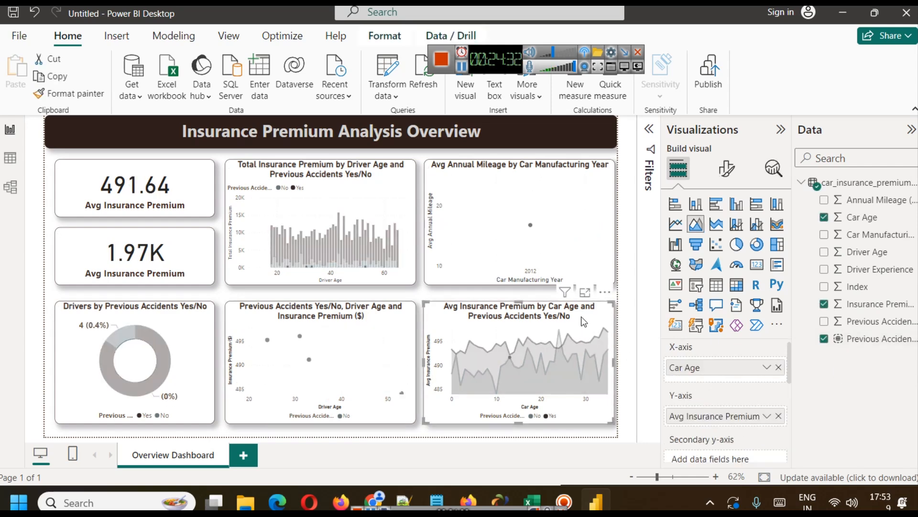
left_click(470, 327)
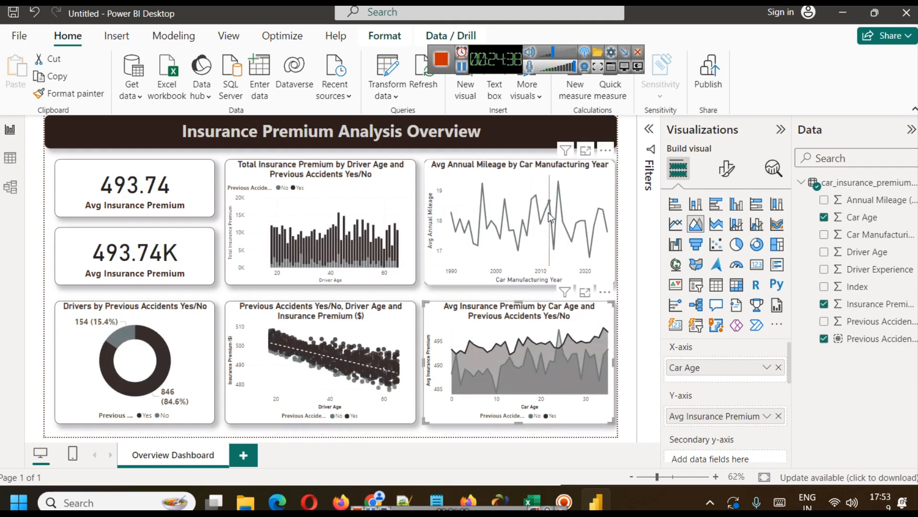
Add Previous Accidents Yes/No as the legend of the annual mileage line chart, keeping it a line chart.
left_click(584, 201)
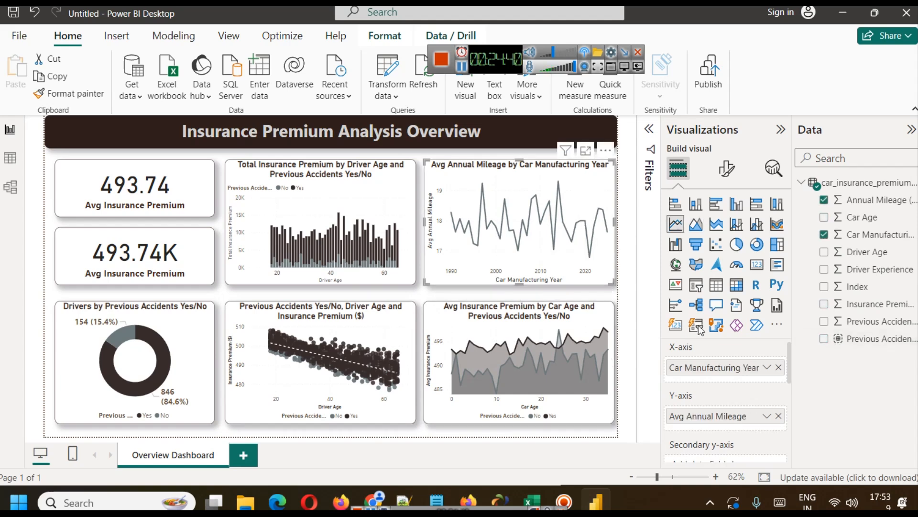
scroll(739, 381, "down", 2)
left_click_drag(870, 339, 741, 428)
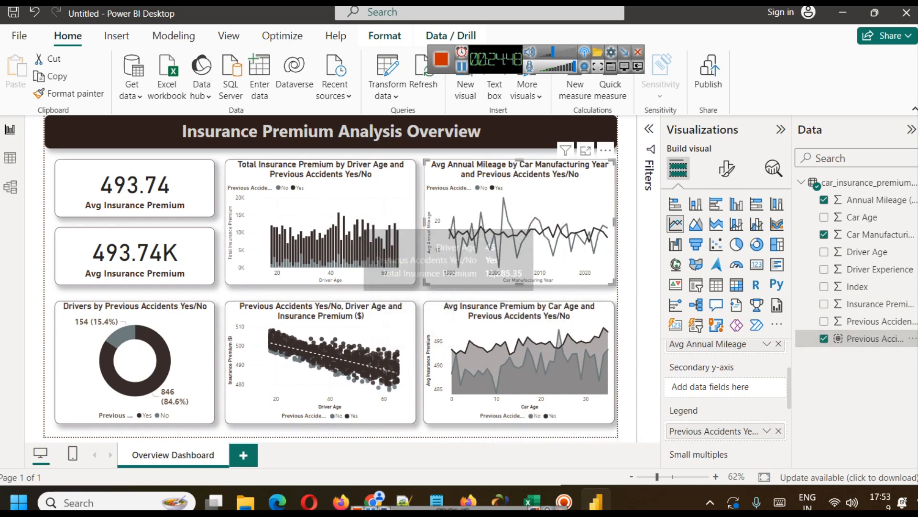
left_click(696, 284)
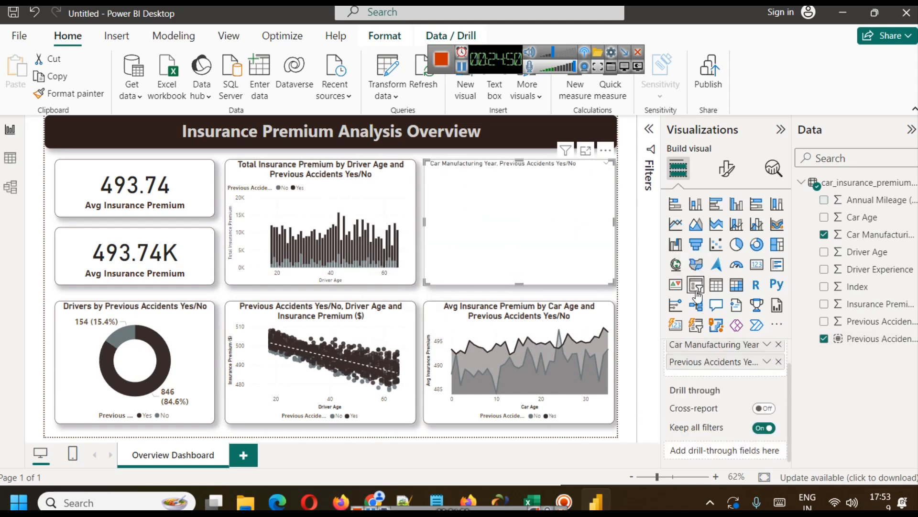
key("ctrl+z")
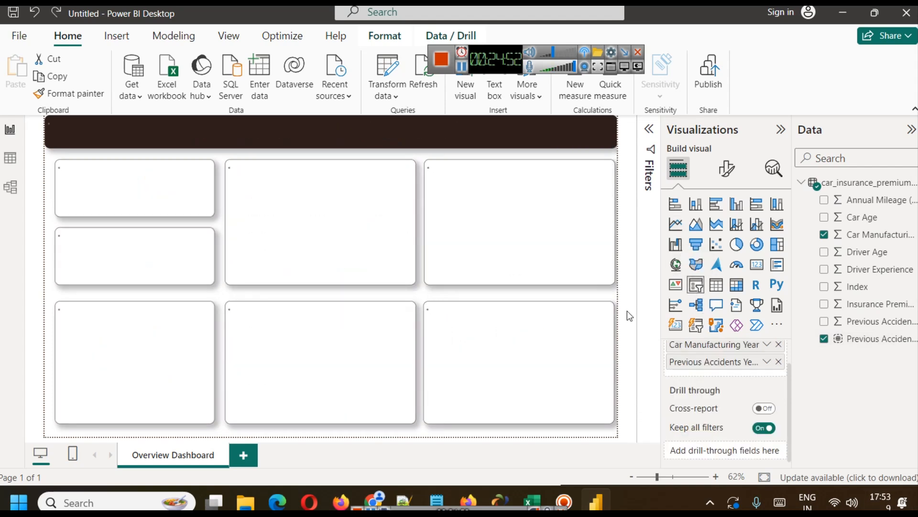
Add a small Previous Accidents Yes/No slicer on the dark title banner, before the dashboard title and above the KPI cards.
left_click(407, 156)
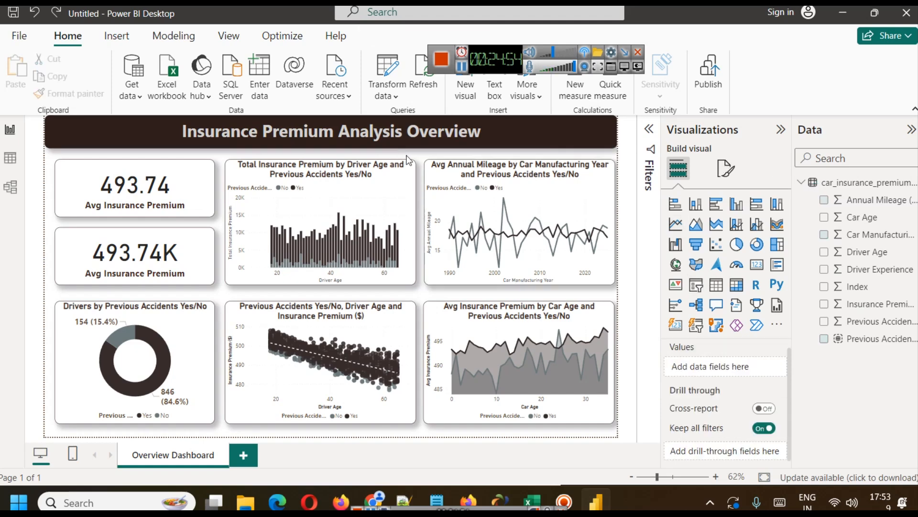
left_click(688, 286)
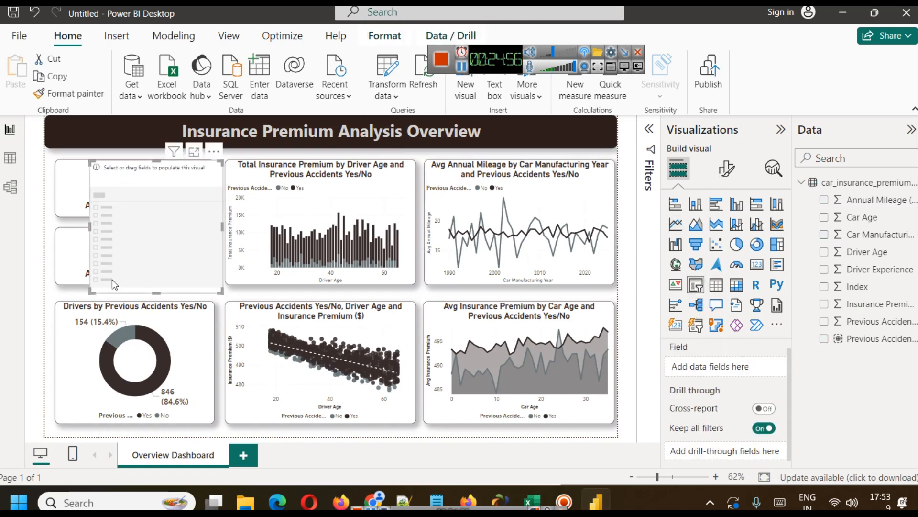
left_click_drag(157, 292, 90, 131)
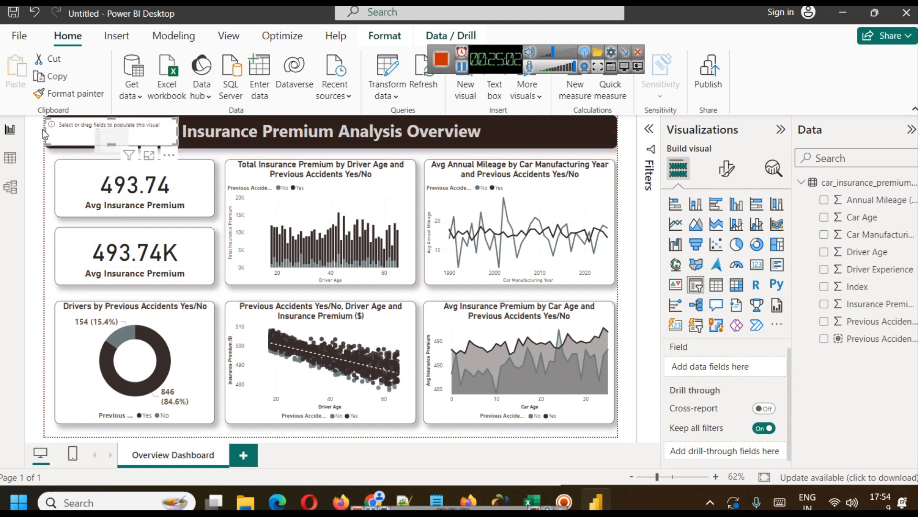
left_click_drag(45, 128, 56, 132)
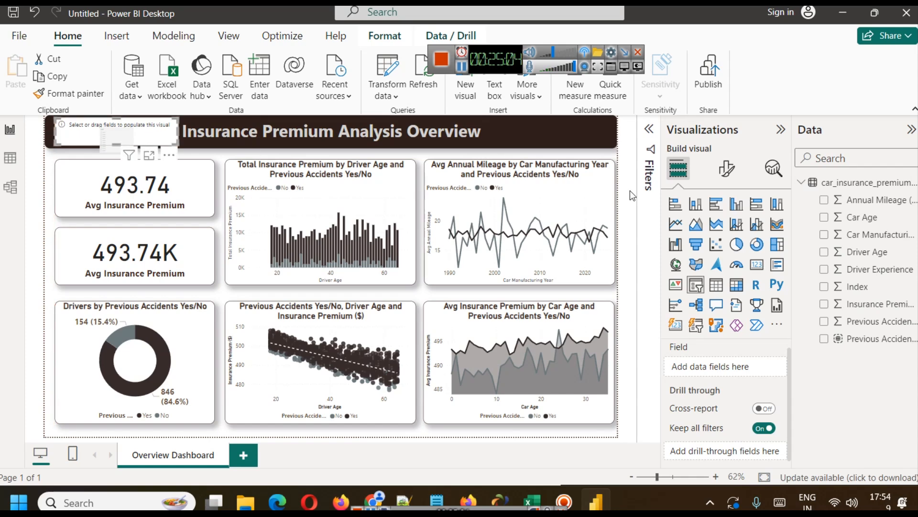
left_click_drag(883, 342, 753, 367)
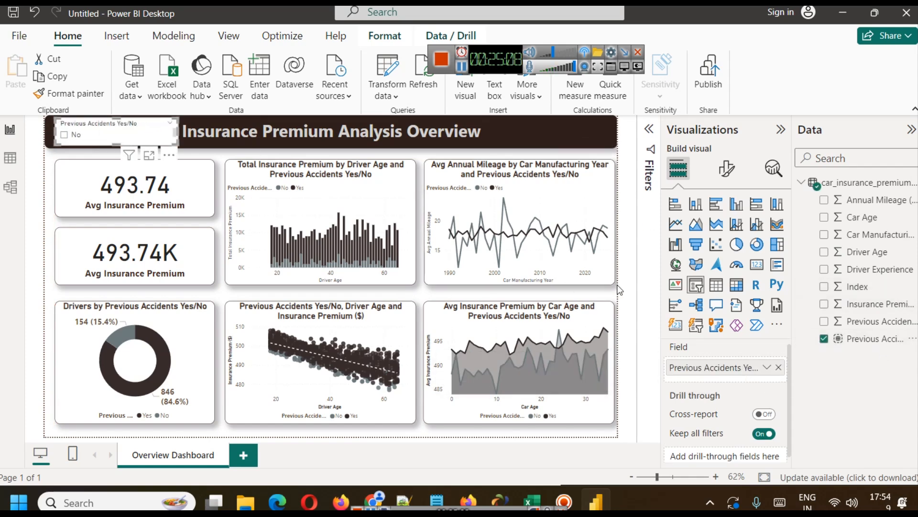
Set the Previous Accidents slicer's style to Tile.
left_click(726, 169)
left_click(706, 267)
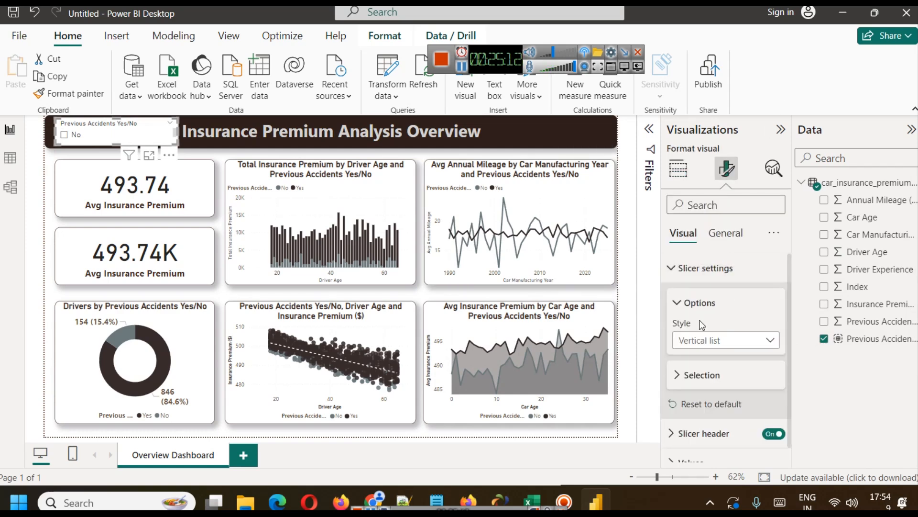
left_click(699, 340)
left_click(697, 359)
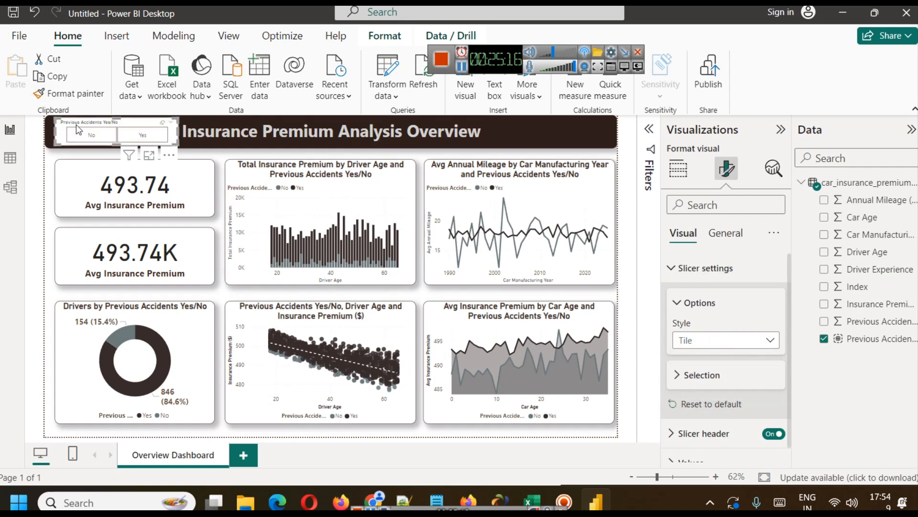
Turn off the header of the Previous Accidents slicer.
left_click(703, 266)
left_click(707, 299)
scroll(717, 326, "down", 3)
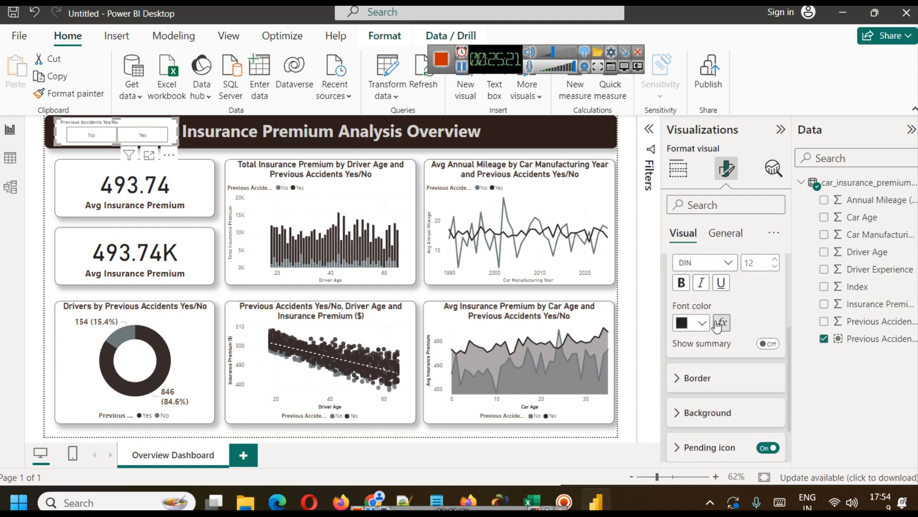
left_click(773, 258)
left_click(773, 259)
left_click(774, 260)
scroll(765, 311, "up", 5)
left_click(772, 297)
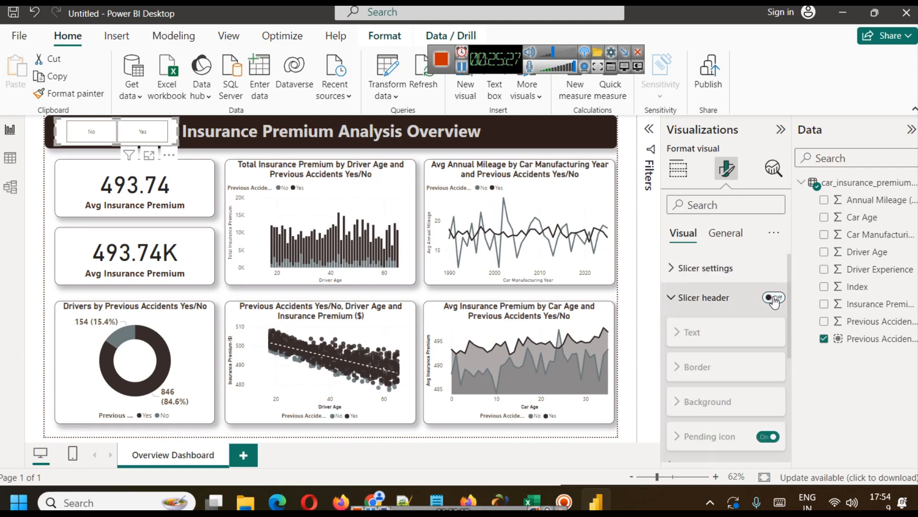
Turn on the Previous Accidents slicer's title and set its text to "Previous Accidents".
left_click(720, 233)
left_click(729, 299)
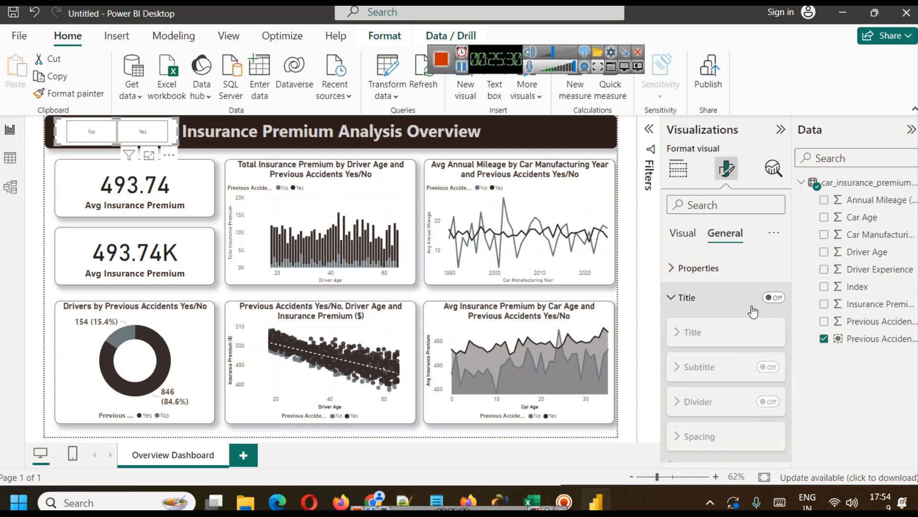
left_click(774, 298)
left_click(718, 369)
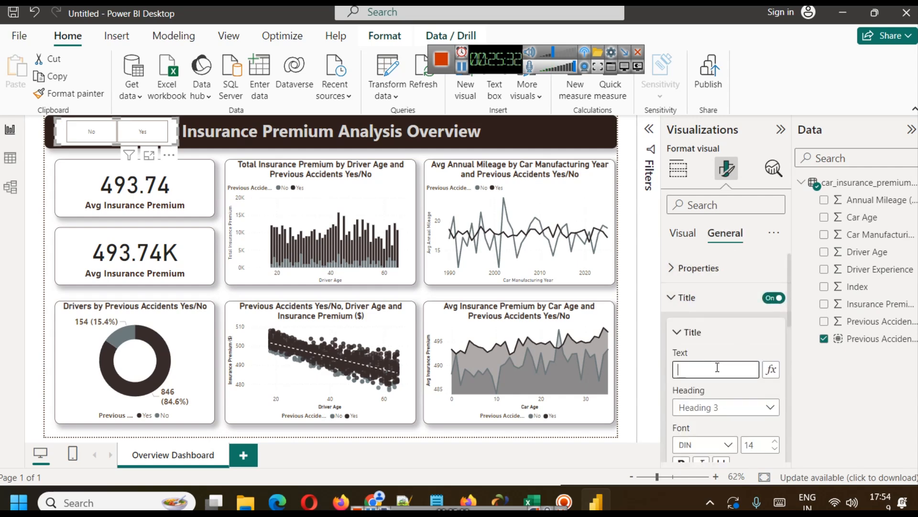
type("Previous")
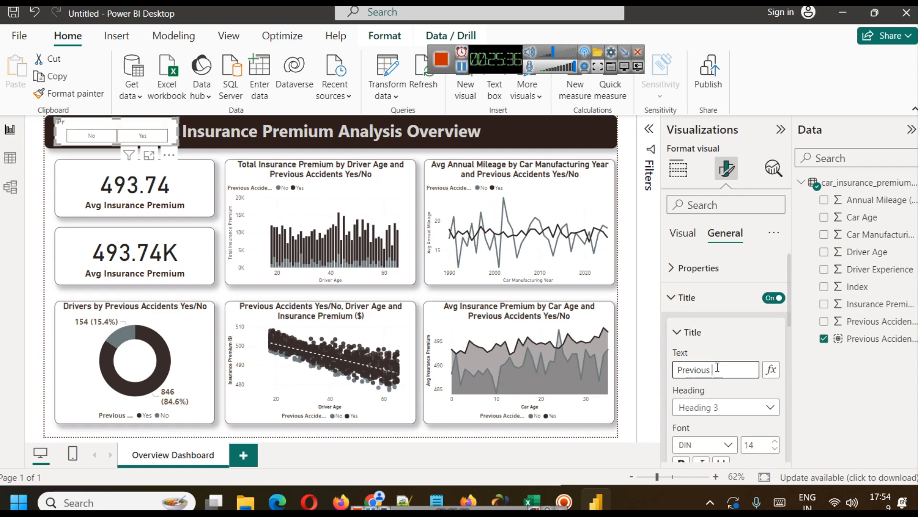
type(" Accidents")
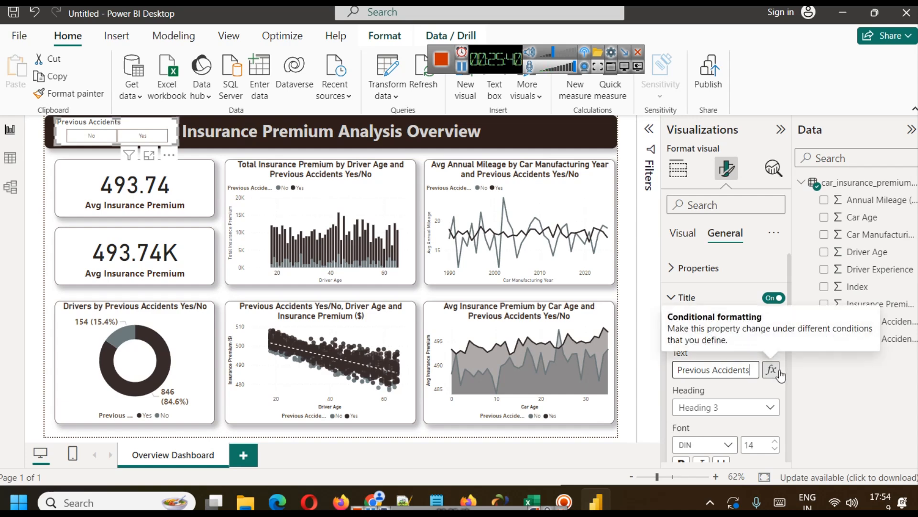
Format the slicer's title as bold, centered, dark brown text.
scroll(665, 386, "down", 2)
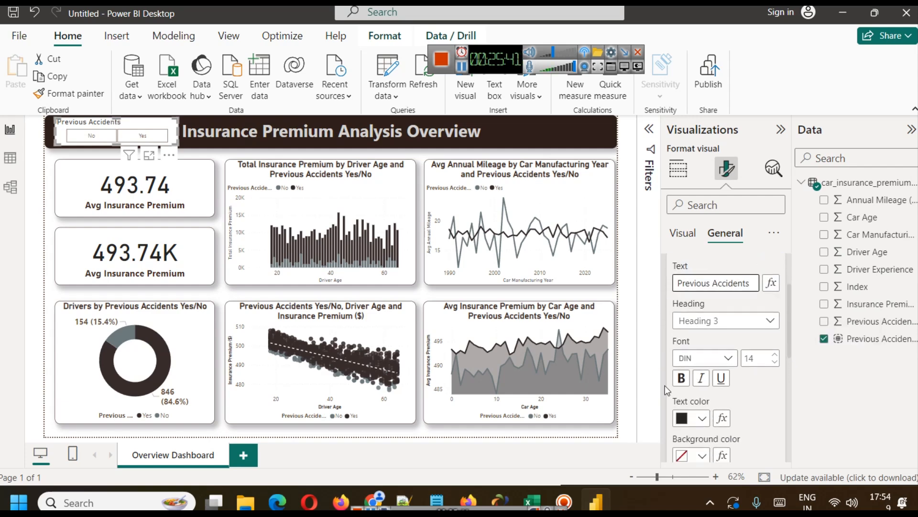
left_click(689, 416)
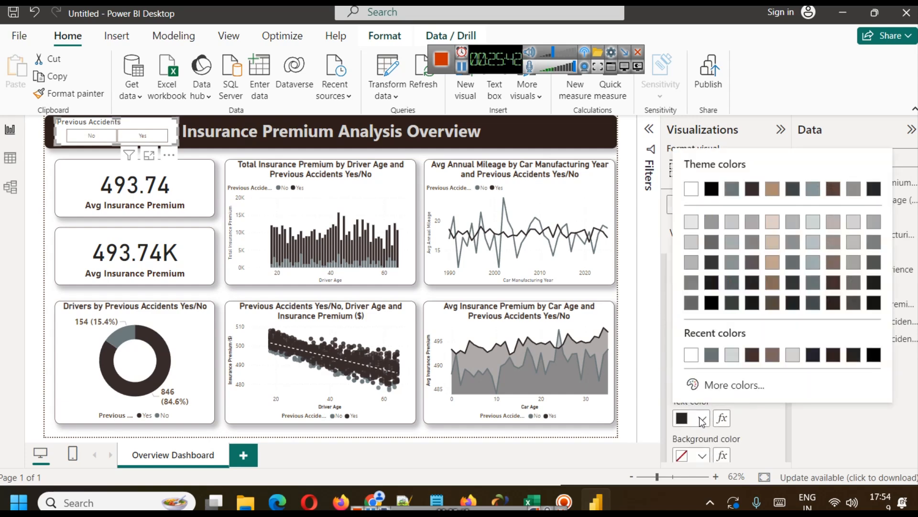
left_click(841, 286)
scroll(712, 377, "down", 3)
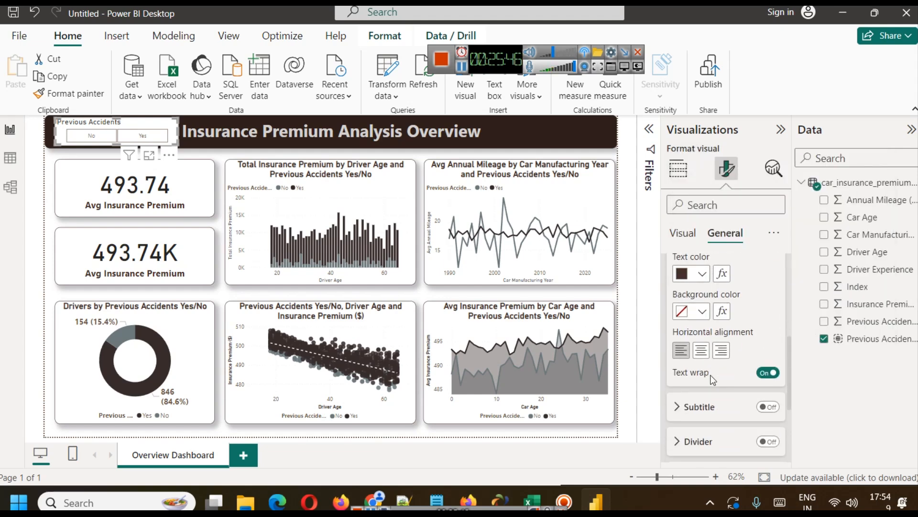
left_click(708, 355)
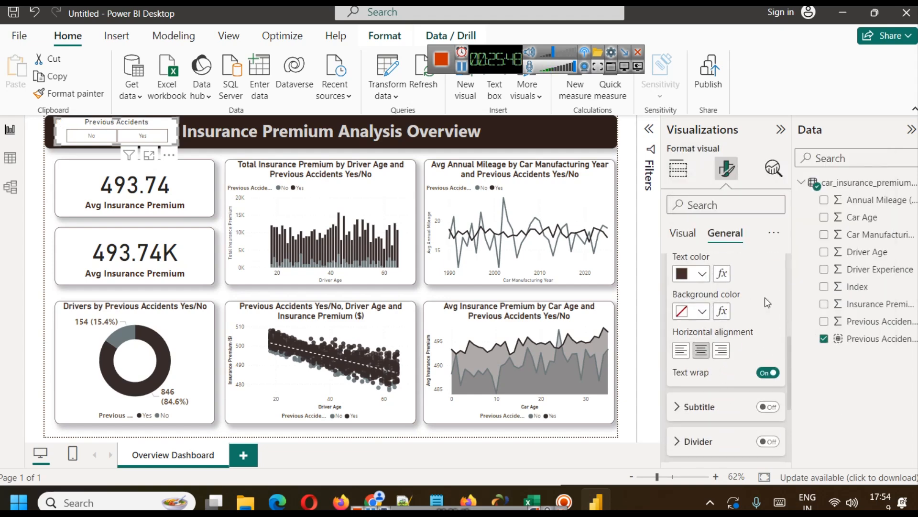
scroll(673, 364, "up", 3)
left_click(681, 378)
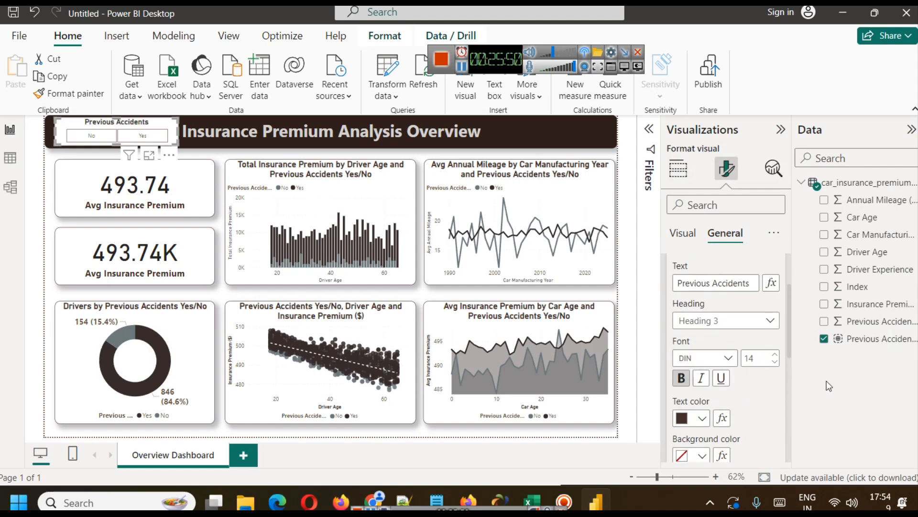
scroll(766, 383, "up", 3)
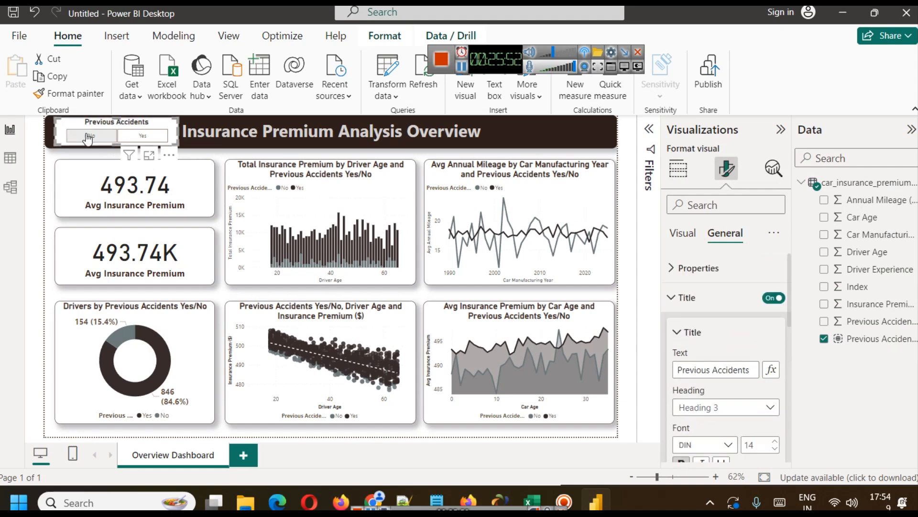
left_click(689, 298)
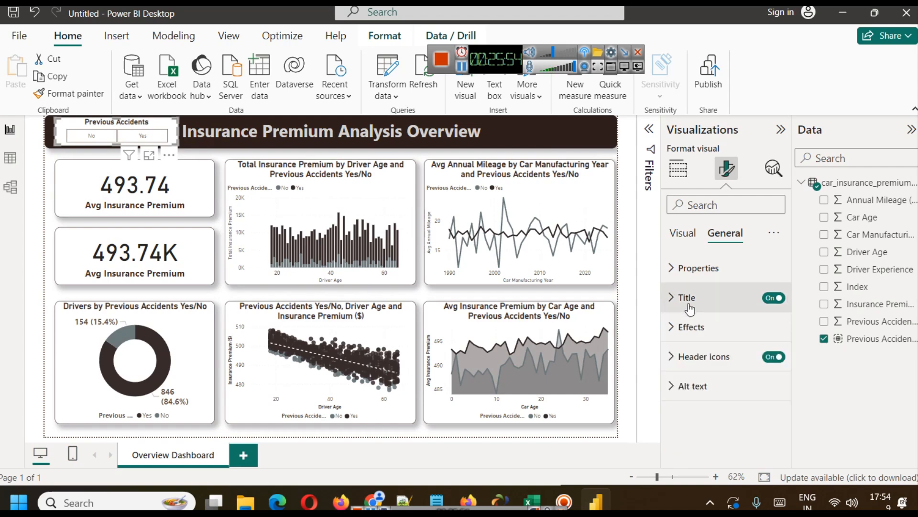
Set the background color of the slicer's No and Yes values to light grey.
left_click(691, 268)
left_click(688, 268)
left_click(684, 246)
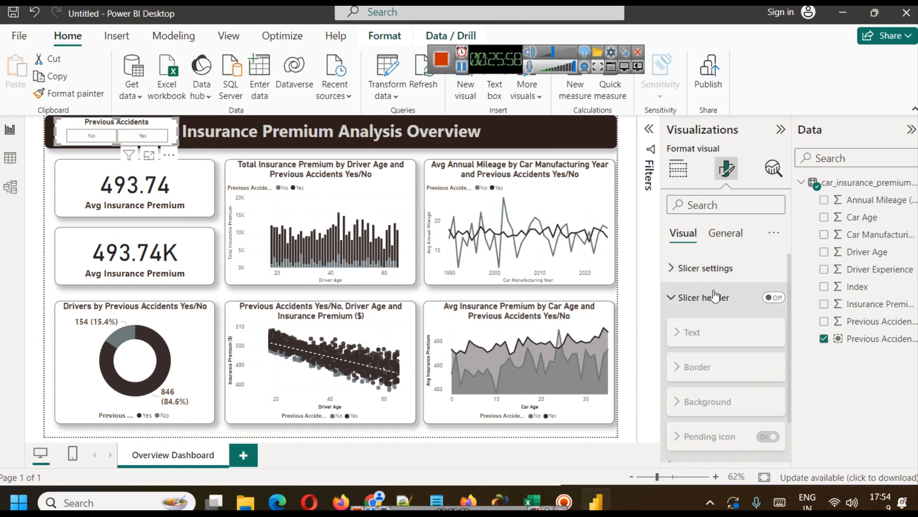
left_click(697, 269)
scroll(742, 304, "down", 5)
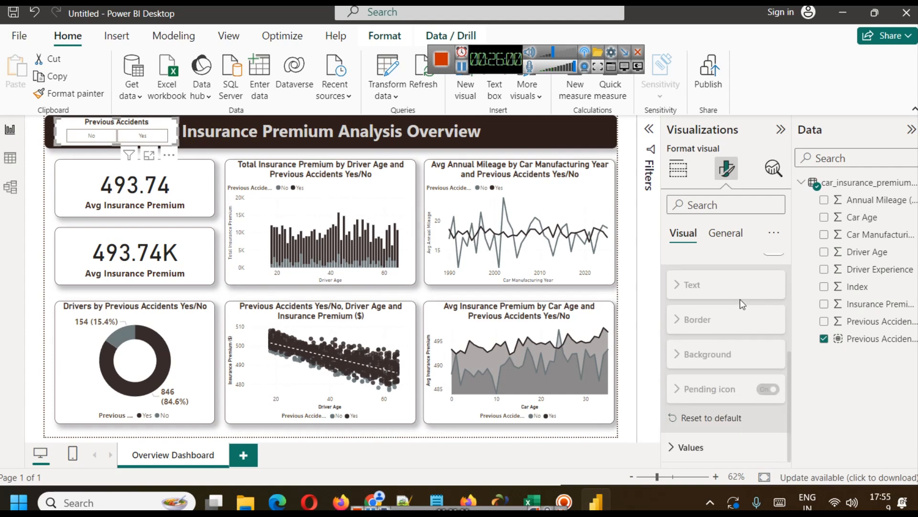
left_click(689, 446)
scroll(745, 387, "down", 2)
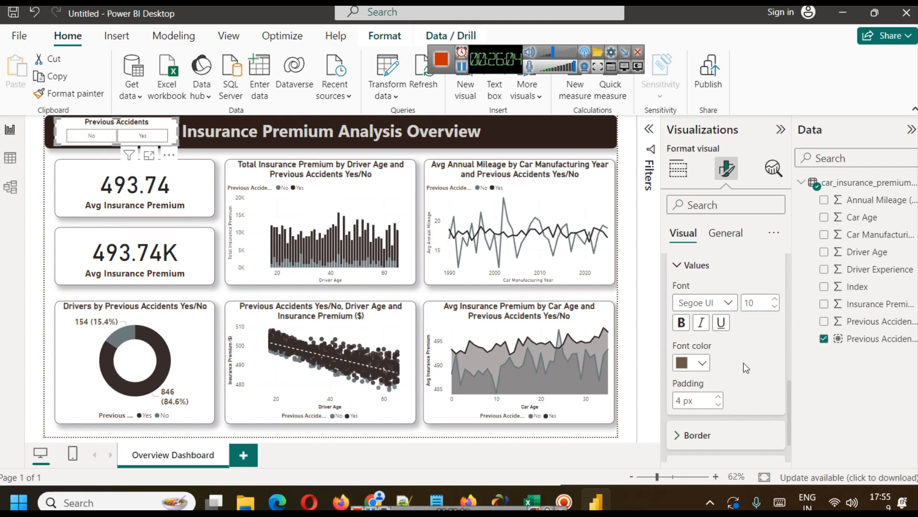
scroll(708, 378, "down", 2)
left_click(701, 420)
scroll(713, 397, "down", 1)
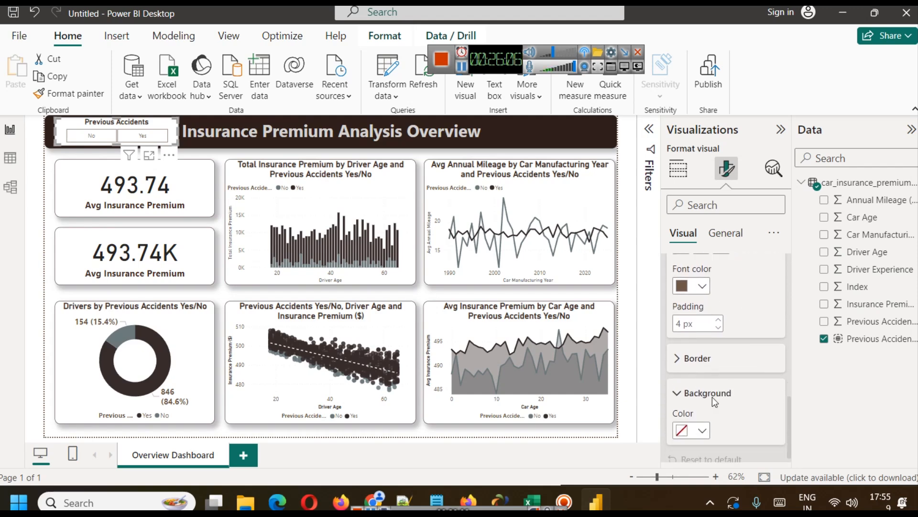
left_click(701, 418)
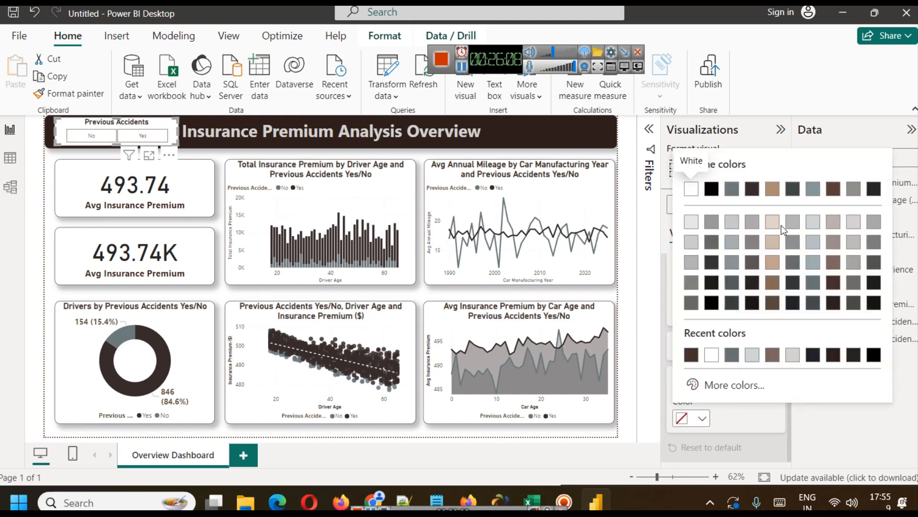
left_click(856, 223)
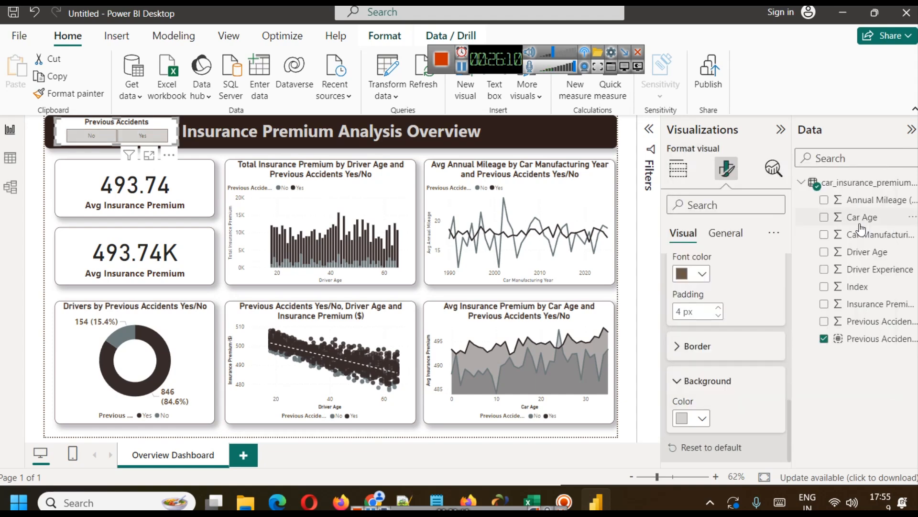
left_click(233, 151)
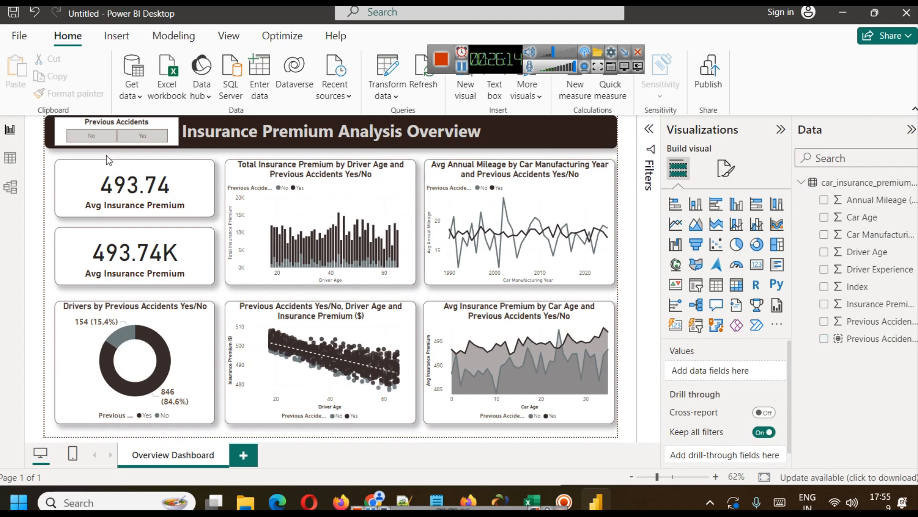
Turn on the Previous Accidents slicer's visual border in dark brown with 12 px rounded corners, and enable its shadow.
left_click(163, 122)
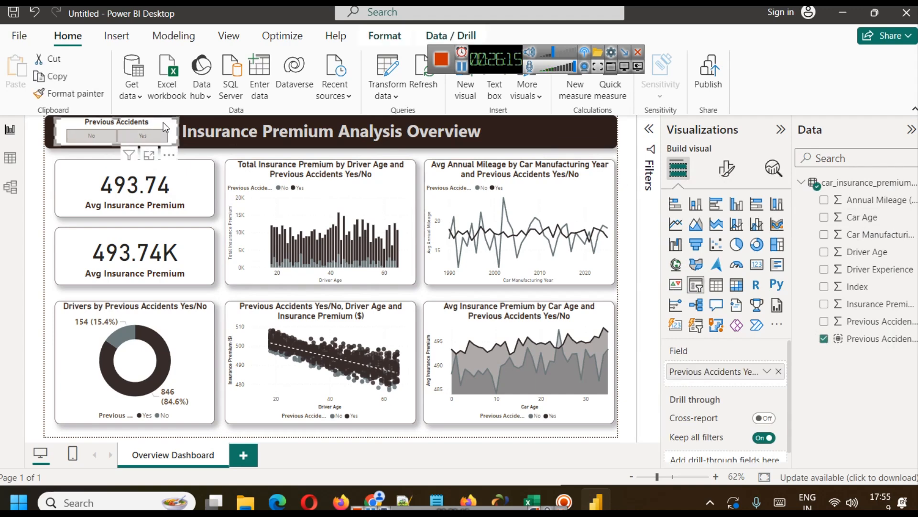
left_click(726, 168)
left_click(735, 232)
left_click(754, 323)
scroll(754, 323, "down", 3)
left_click(767, 370)
left_click(768, 336)
left_click(683, 337)
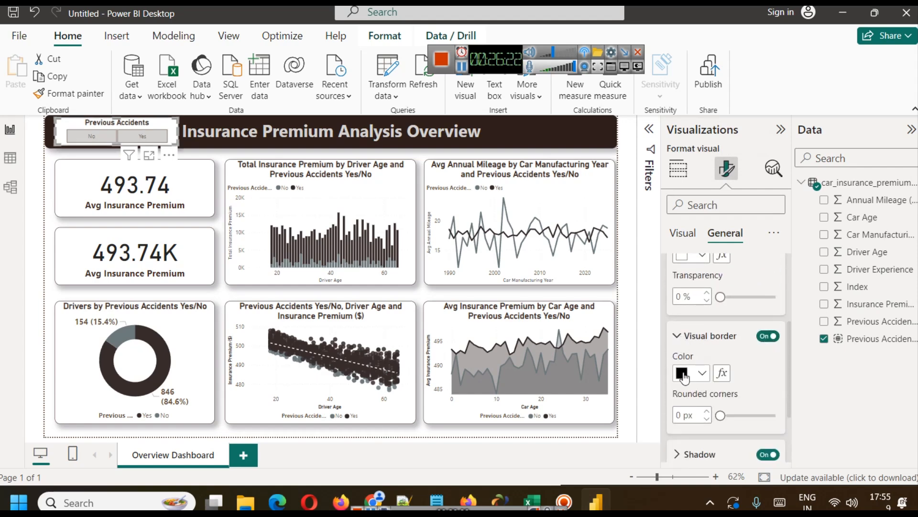
left_click(702, 373)
left_click(832, 261)
left_click(680, 414)
type("10")
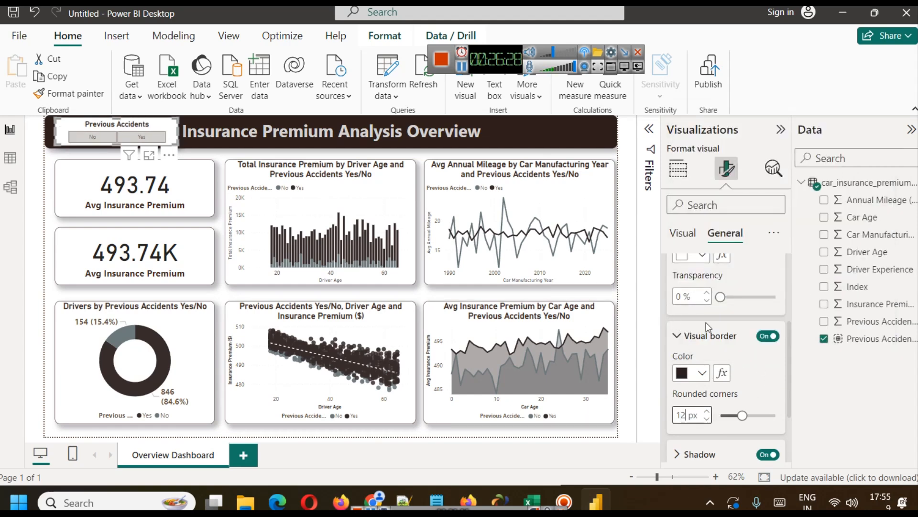
left_click(641, 279)
left_click(627, 235)
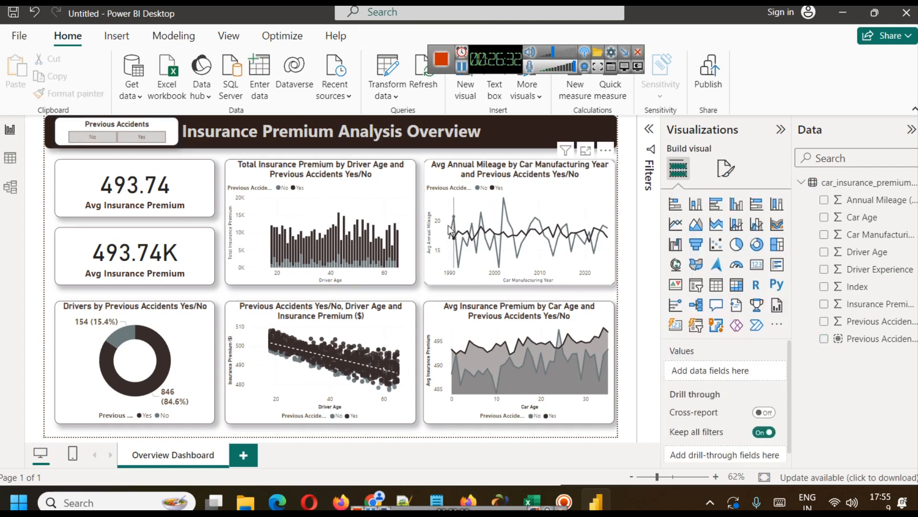
Nudge the Previous Accidents slicer slightly left on the banner, away from the dashboard title.
left_click(178, 139)
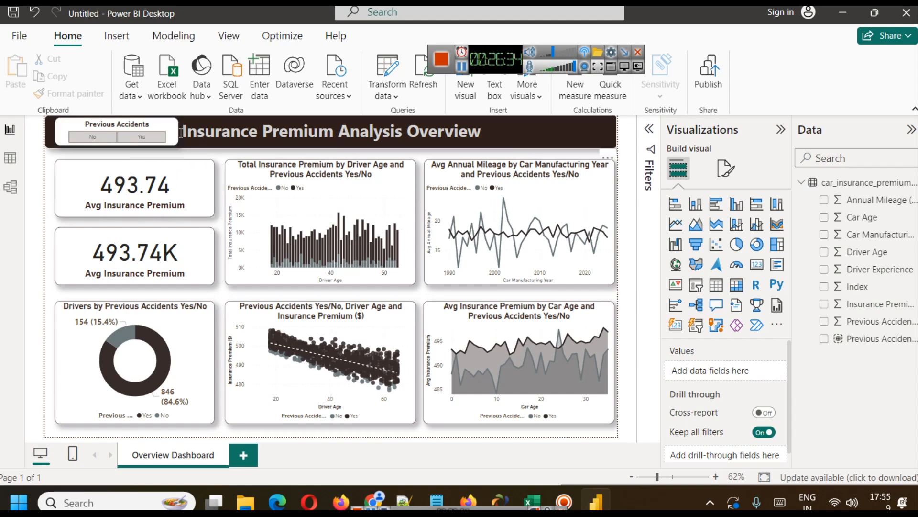
left_click(125, 156)
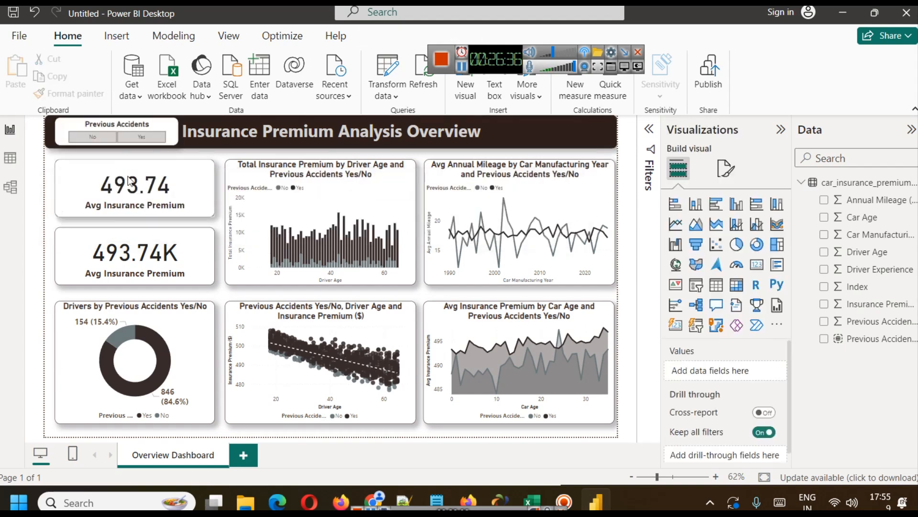
left_click(61, 129)
left_click_drag(60, 129, 57, 129)
left_click(51, 184)
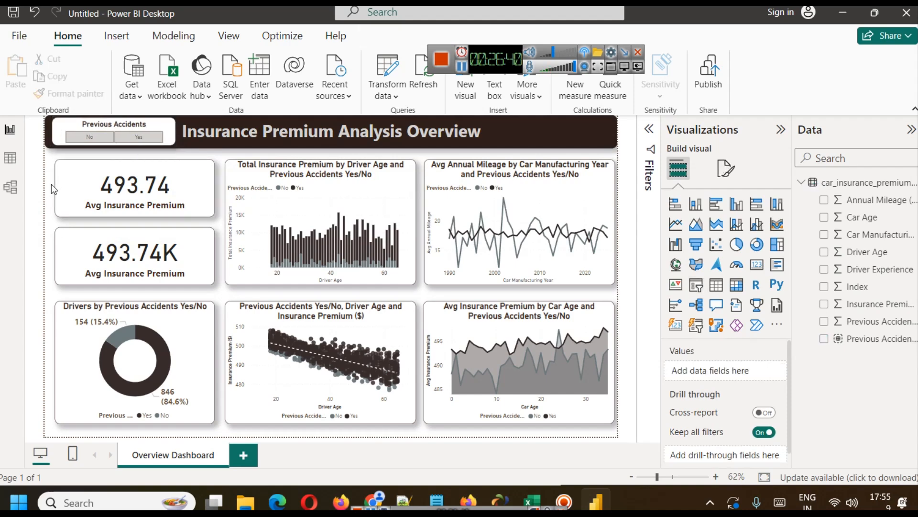
Filter the dashboard to No previous accidents and rename the lower KPI card's field to Total Insurance Premium.
left_click(79, 141)
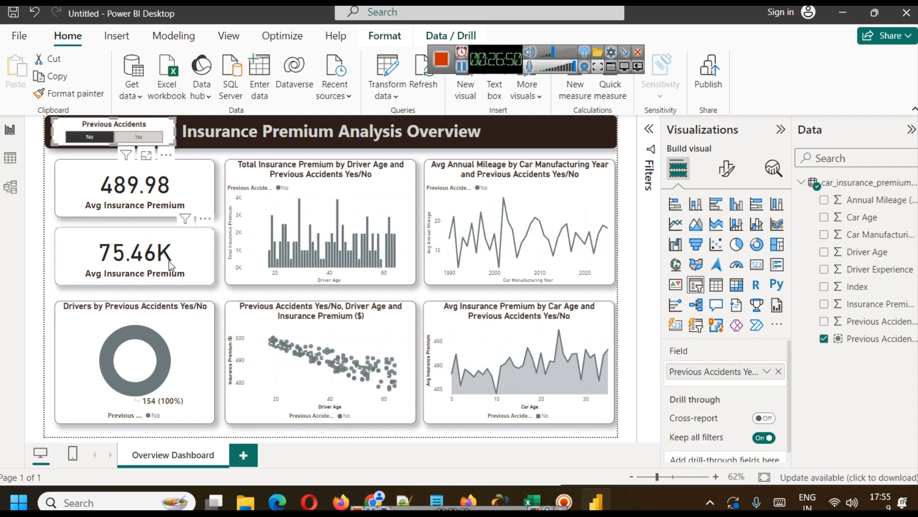
left_click(140, 262)
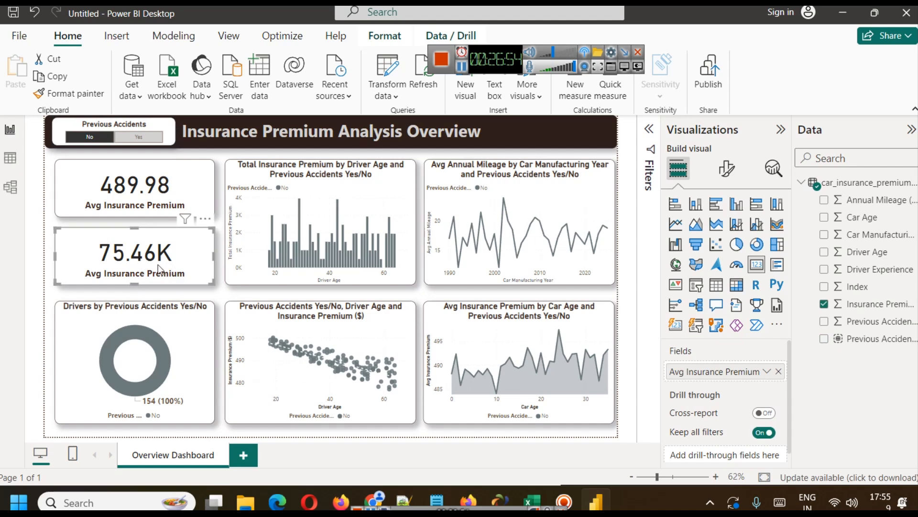
left_click(767, 372)
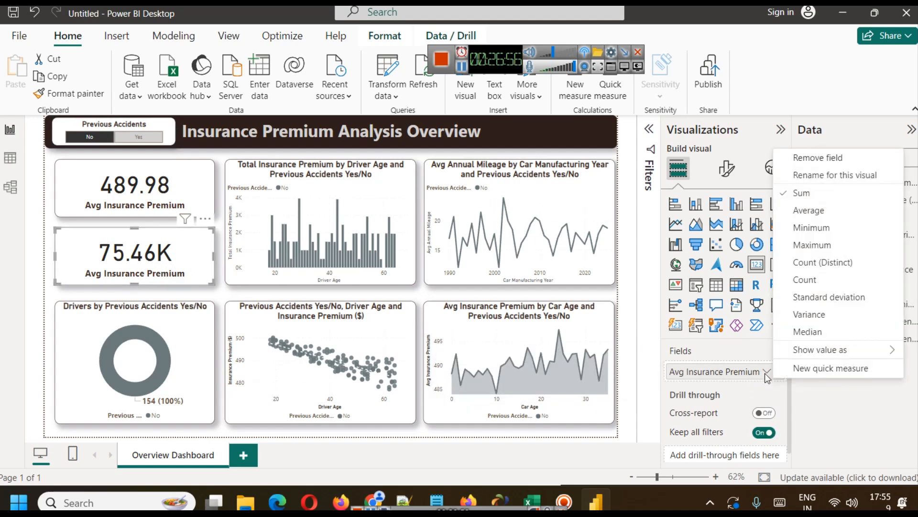
left_click(461, 66)
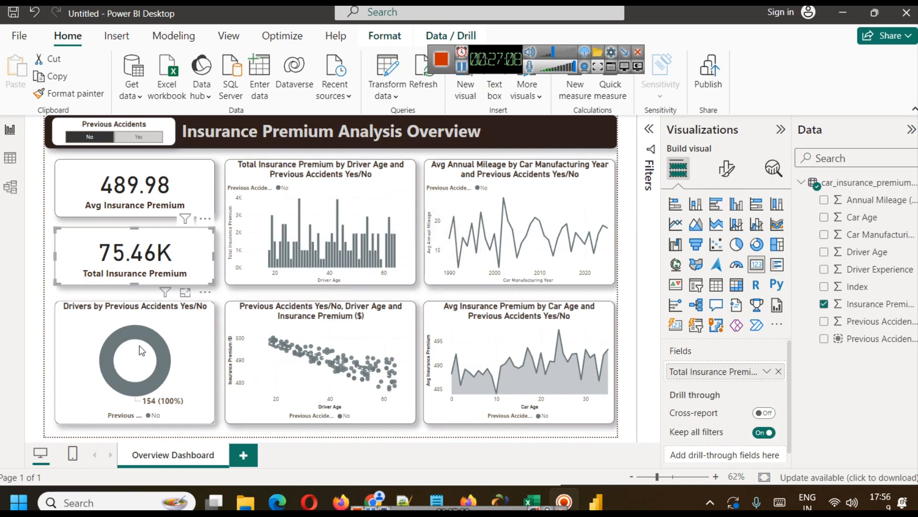
Test the slicer by filtering the dashboard to Yes, and clear the selection.
left_click(138, 137)
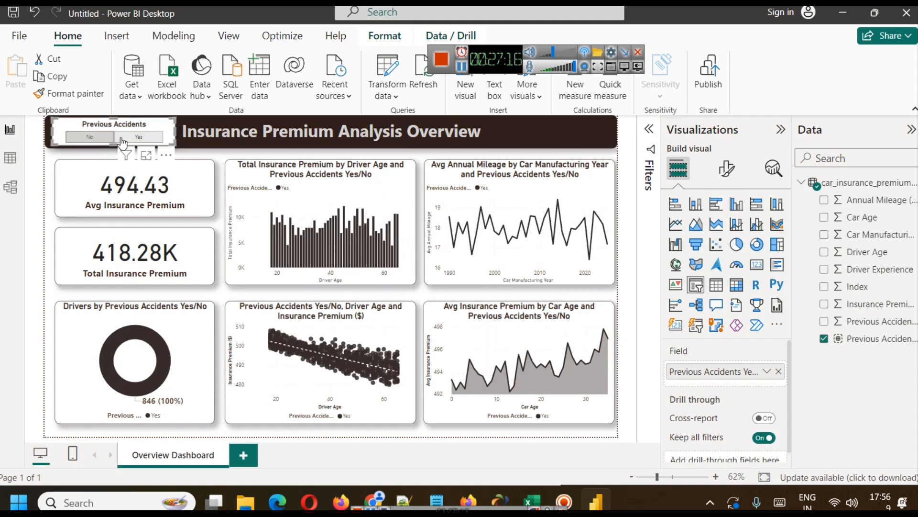
left_click(139, 137)
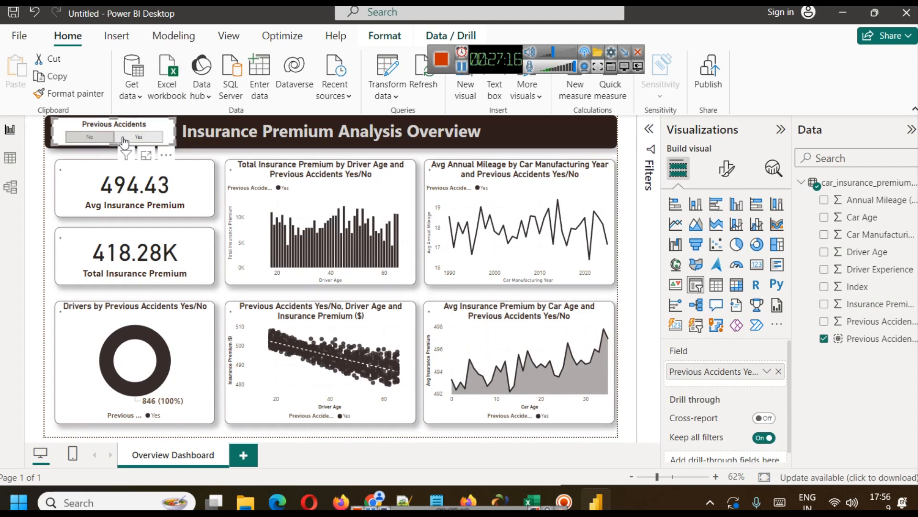
left_click(625, 326)
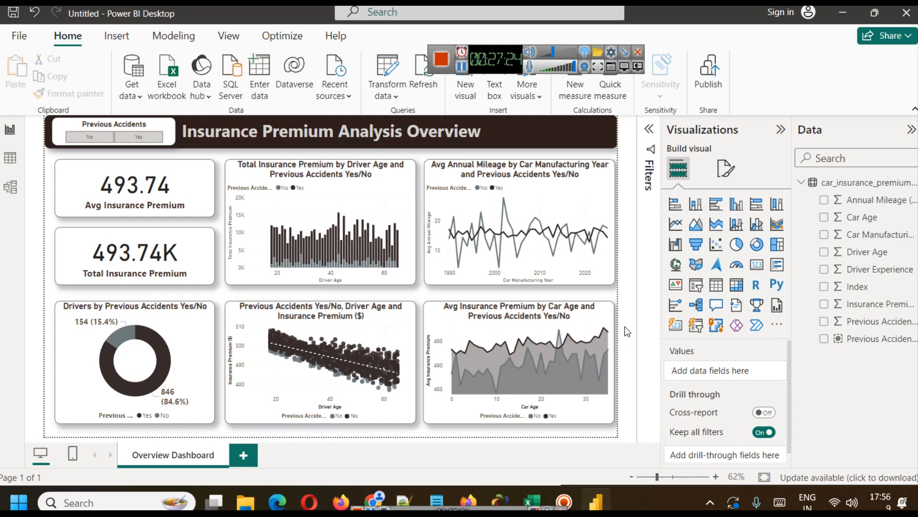
Switch to Chrome to review the Predictive Insights section of the car insurance analysis page, and return to Power BI Desktop.
mouse_move(364, 488)
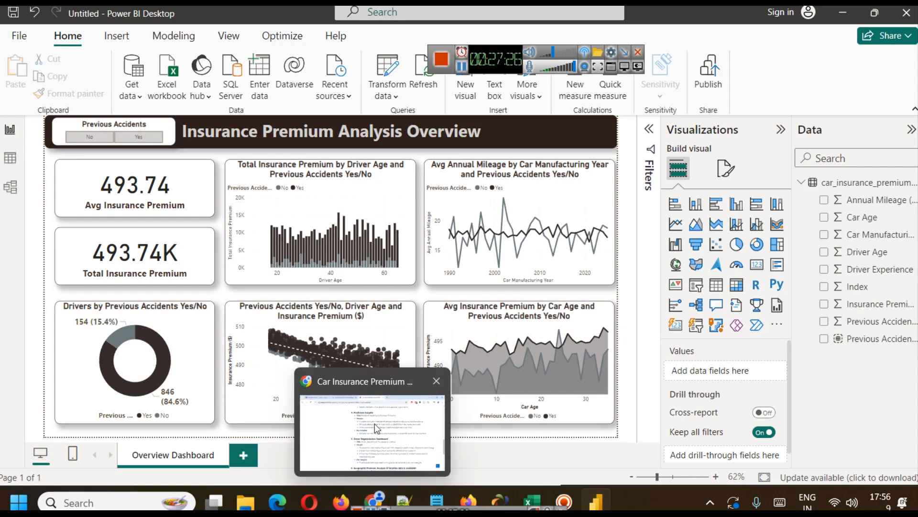
left_click(375, 423)
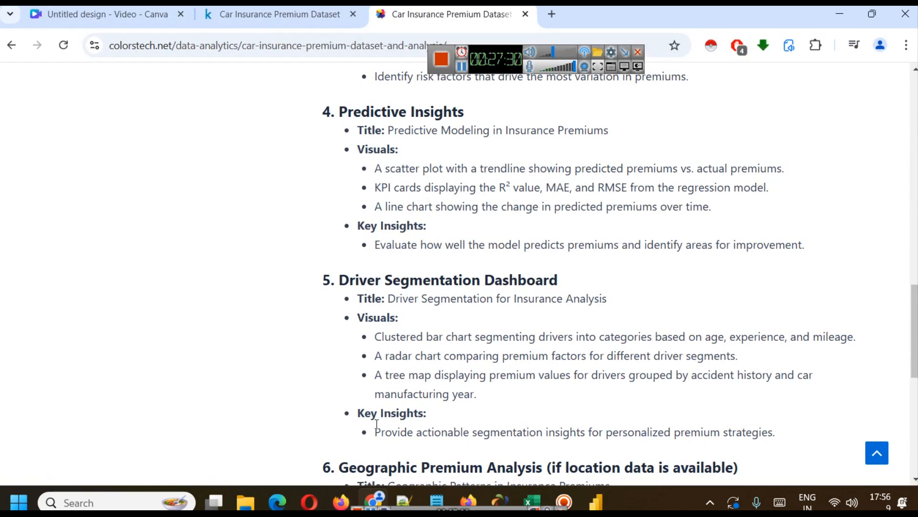
scroll(335, 299, "up", 1)
left_click_drag(335, 184, 483, 185)
left_click(502, 239)
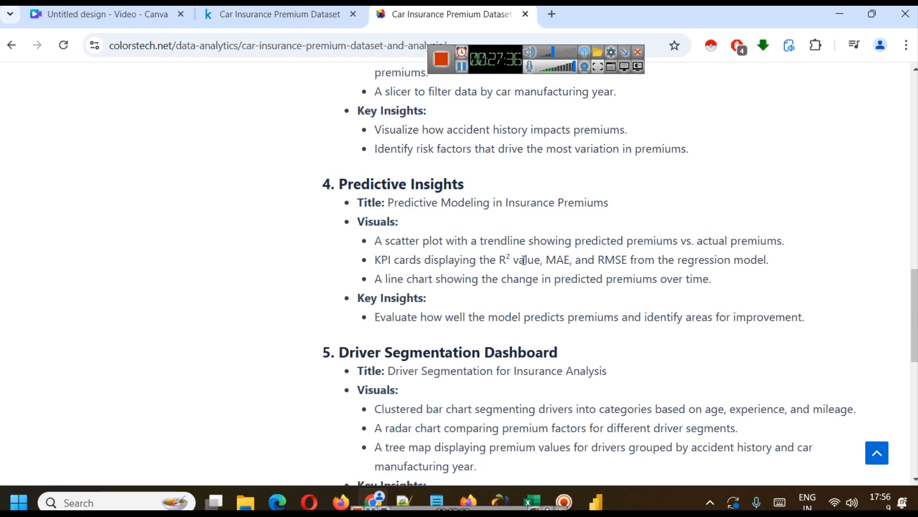
left_click(596, 501)
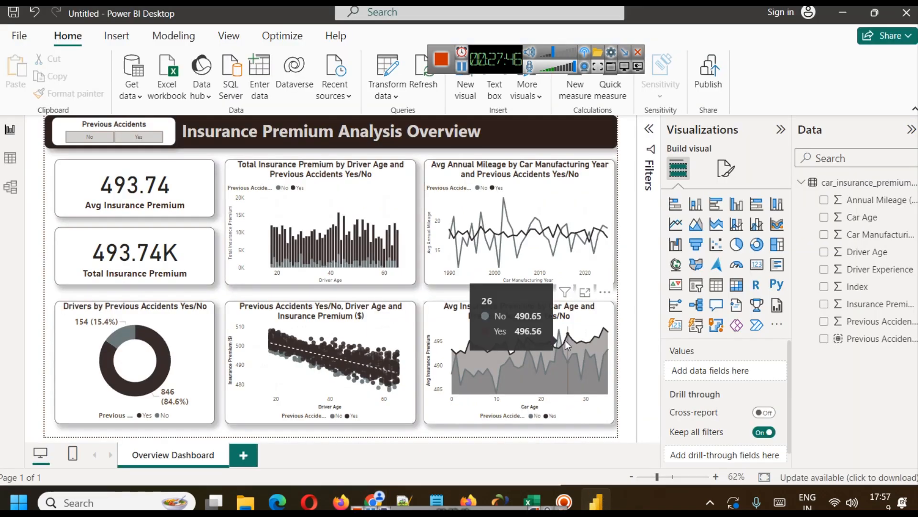
left_click(671, 204)
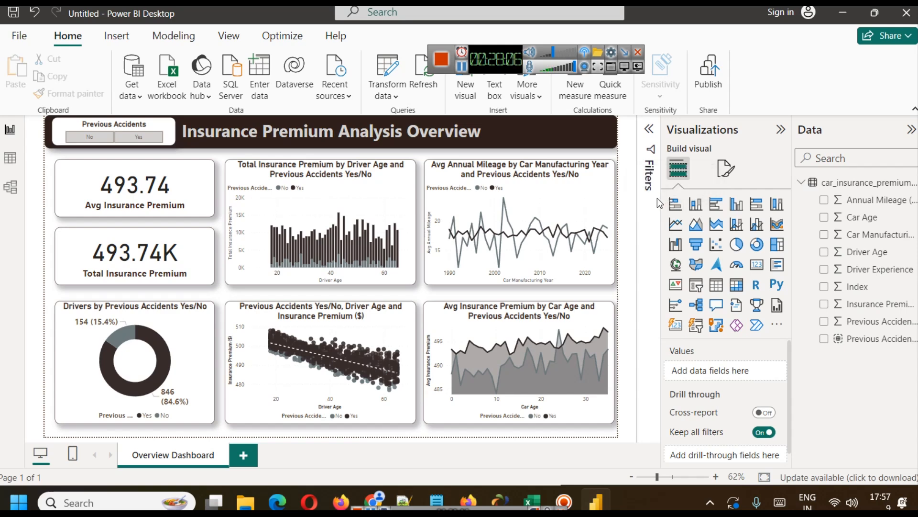